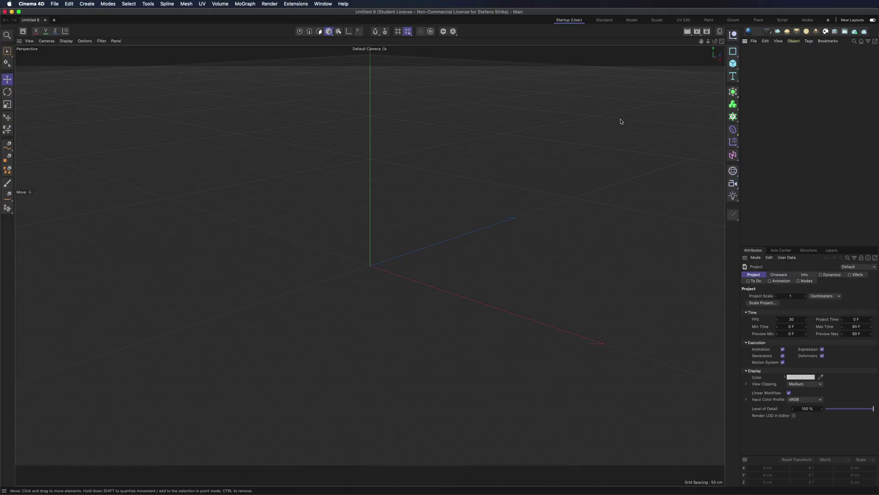
- Open museum CAD clean.dwg and frame the whole imported drawing in the view
{"action": "left_click", "coordinate": [55, 4]}
{"action": "left_click", "coordinate": [60, 27]}
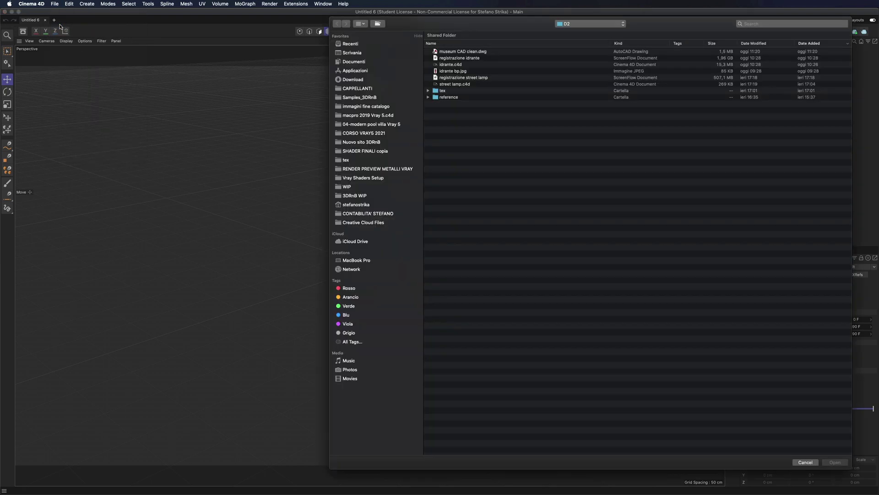
{"action": "double_click", "coordinate": [447, 52]}
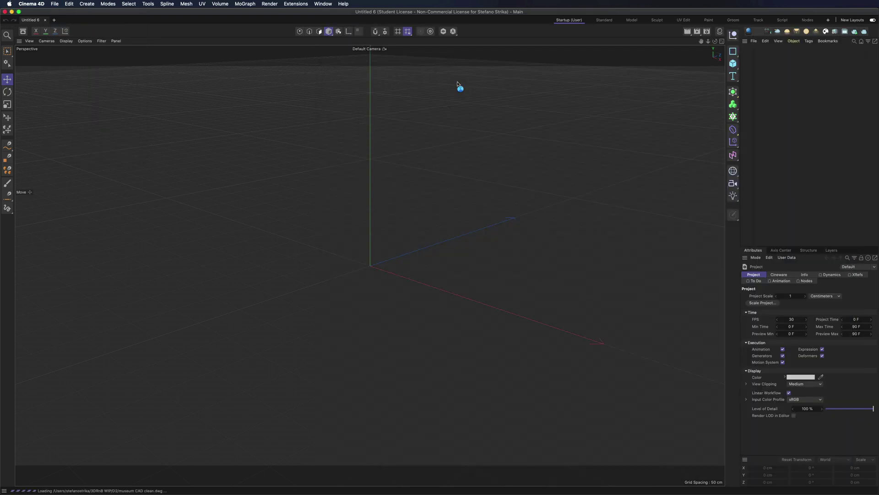
{"action": "key", "text": "h"}
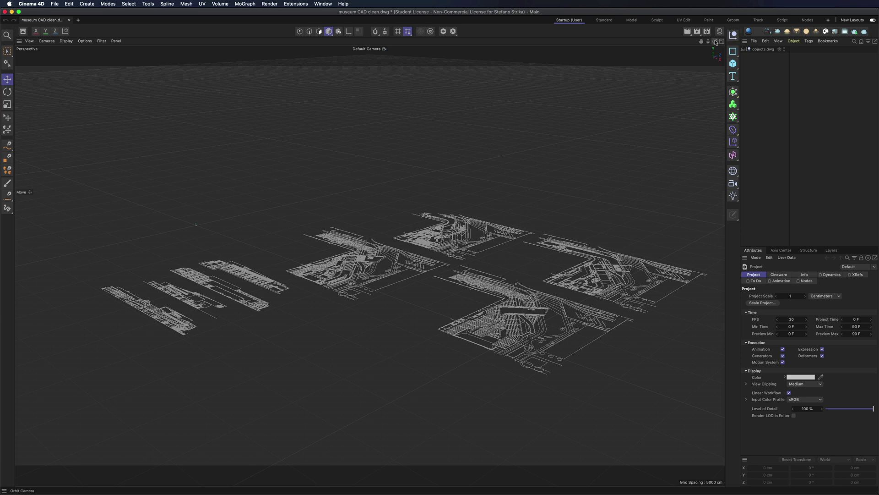
- Check the project information for the imported drawing's memory, point and object counts
{"action": "left_click_drag", "start_coordinate": [714, 42], "coordinate": [787, 40]}
{"action": "left_click", "coordinate": [792, 41]}
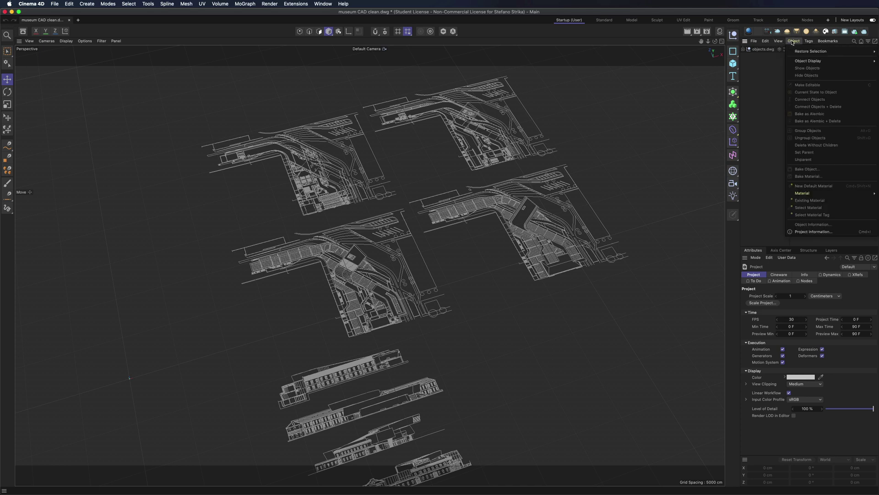
{"action": "left_click", "coordinate": [811, 231]}
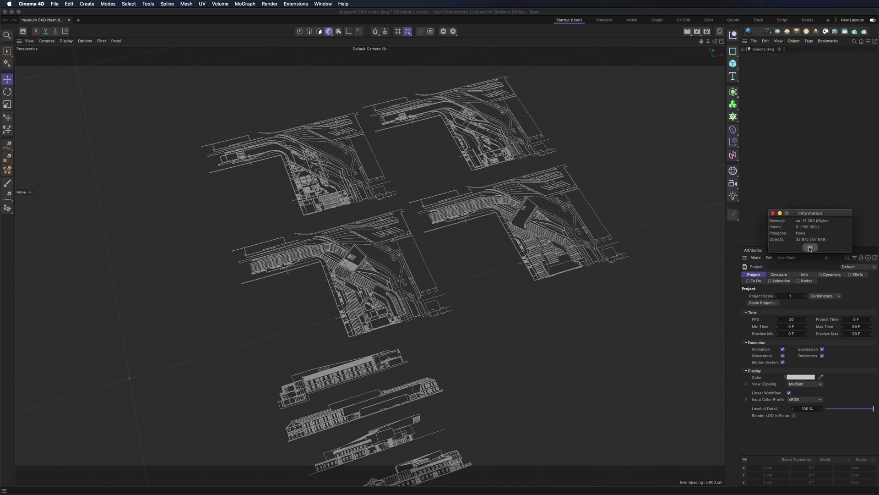
{"action": "left_click", "coordinate": [810, 248]}
- Connect the objects.dwg null and all its child splines into a single spline, deleting the originals
{"action": "left_click", "coordinate": [722, 41]}
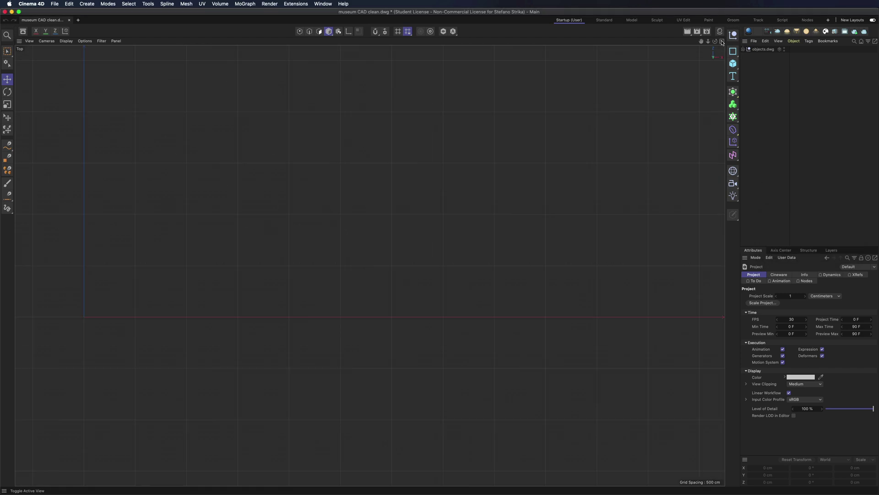
{"action": "scroll", "coordinate": [431, 293], "scroll_direction": "down", "scroll_amount": 4}
{"action": "left_click", "coordinate": [532, 142]}
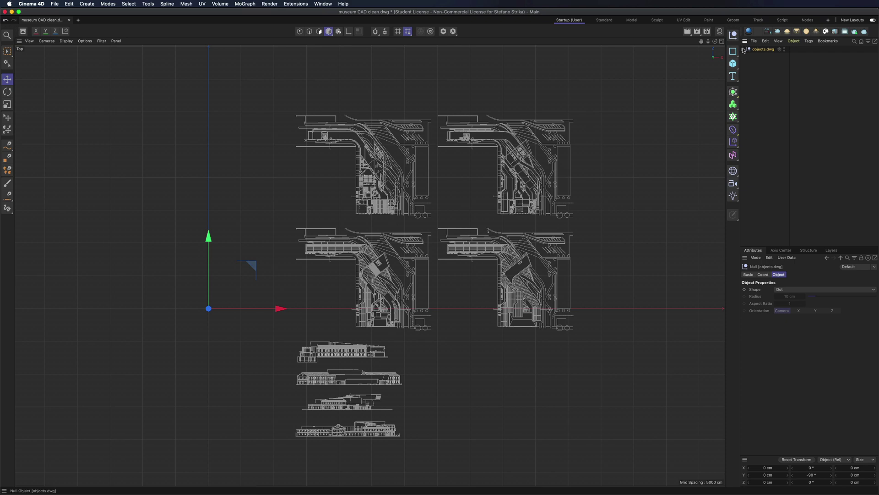
{"action": "left_click", "coordinate": [743, 49]}
{"action": "left_click", "coordinate": [765, 41]}
{"action": "left_click", "coordinate": [778, 83]}
{"action": "right_click", "coordinate": [763, 49]}
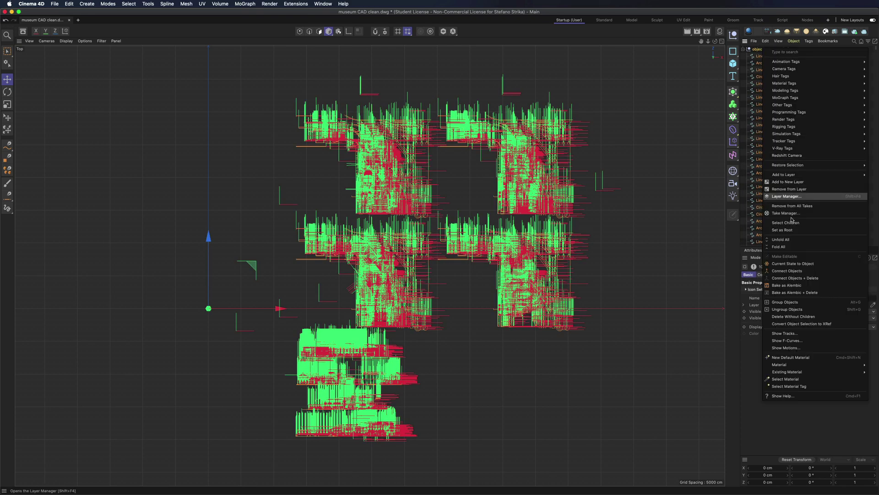
{"action": "left_click", "coordinate": [795, 278]}
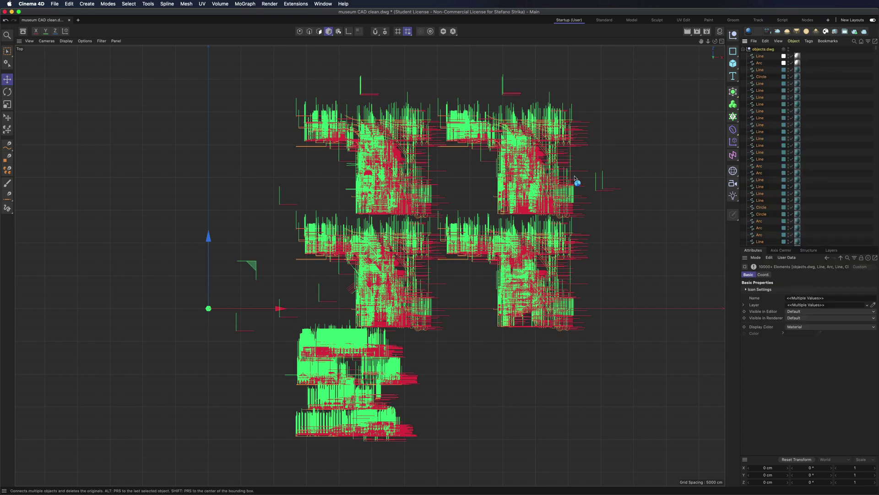
- Select each floor plan and elevation by its points in the top view and split it into its own spline
{"action": "key", "text": "F5"}
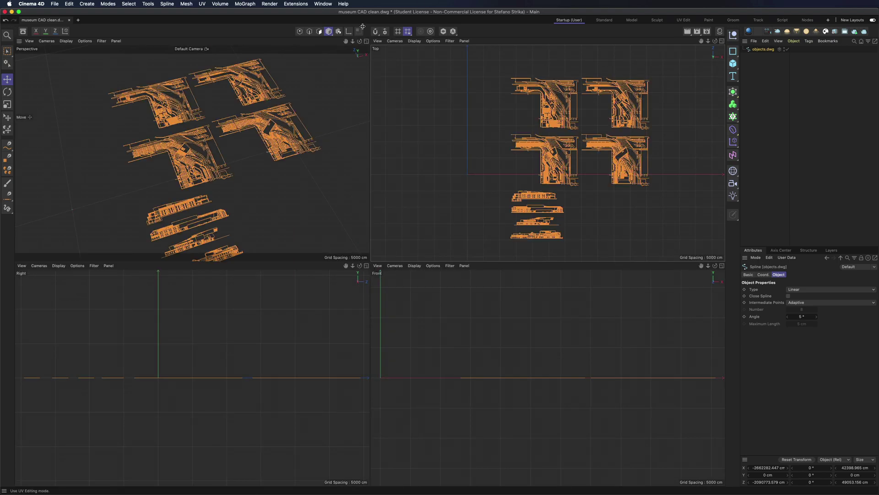
{"action": "left_click", "coordinate": [366, 41]}
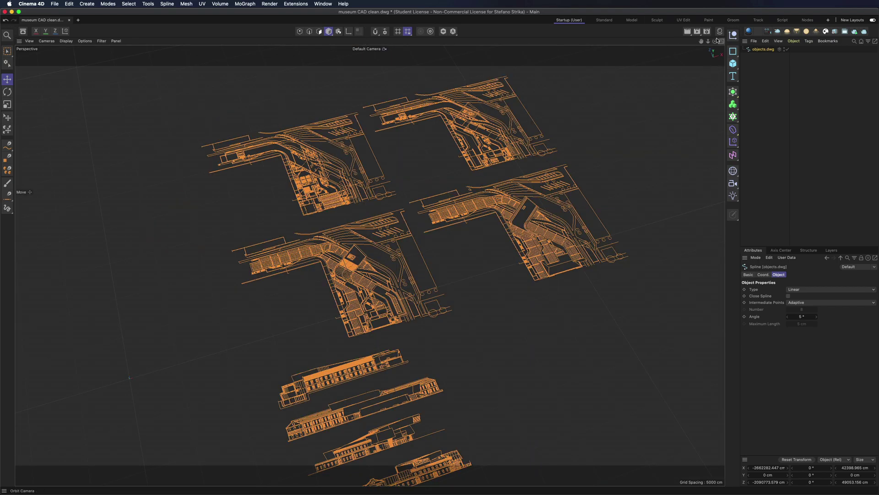
{"action": "left_click_drag", "start_coordinate": [715, 42], "coordinate": [700, 80]}
{"action": "key", "text": "F2"}
{"action": "scroll", "coordinate": [518, 355], "scroll_direction": "up", "scroll_amount": 8}
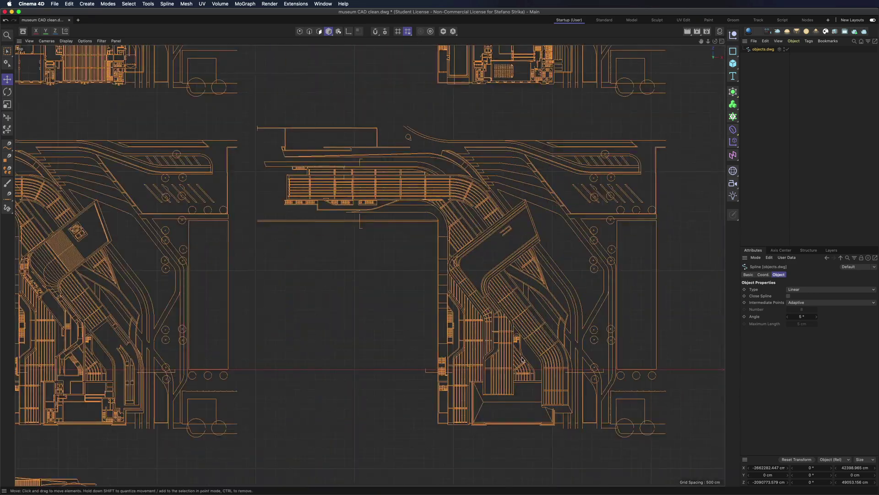
{"action": "scroll", "coordinate": [442, 330], "scroll_direction": "down", "scroll_amount": 8}
{"action": "scroll", "coordinate": [464, 318], "scroll_direction": "up", "scroll_amount": 5}
{"action": "left_click", "coordinate": [299, 31]}
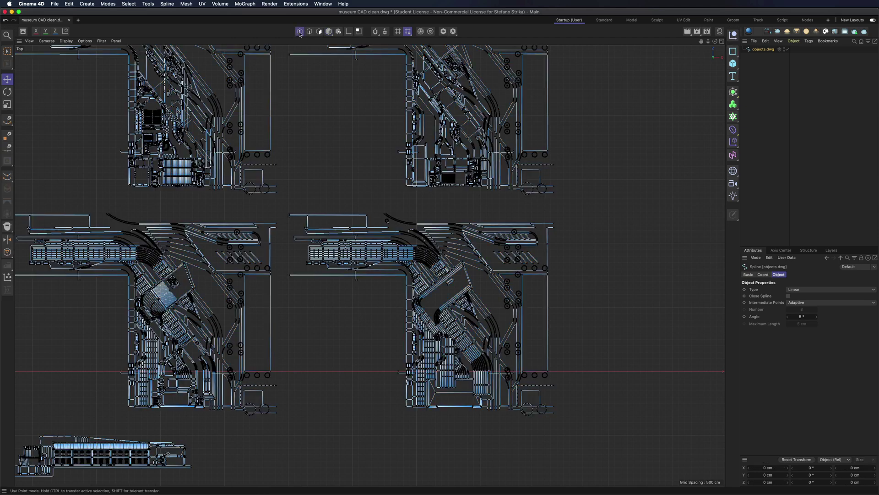
{"action": "left_click", "coordinate": [7, 51]}
{"action": "left_click", "coordinate": [424, 238]}
{"action": "right_click", "coordinate": [425, 236]}
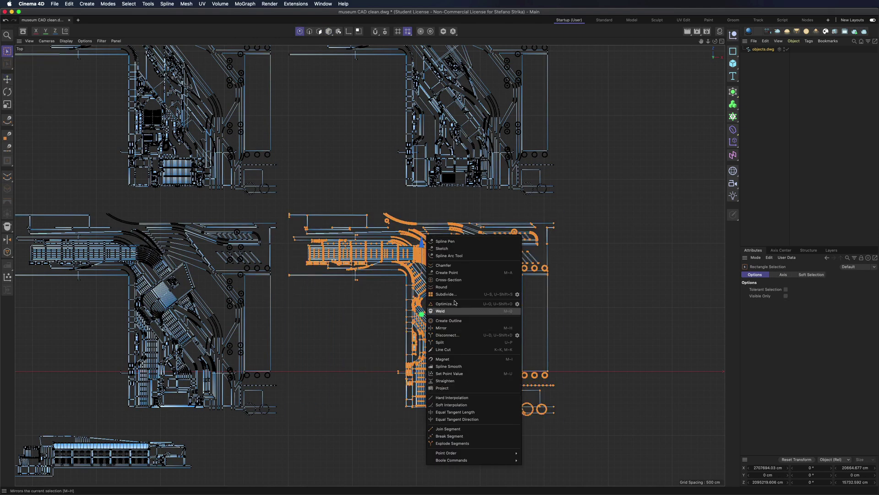
{"action": "left_click", "coordinate": [440, 342]}
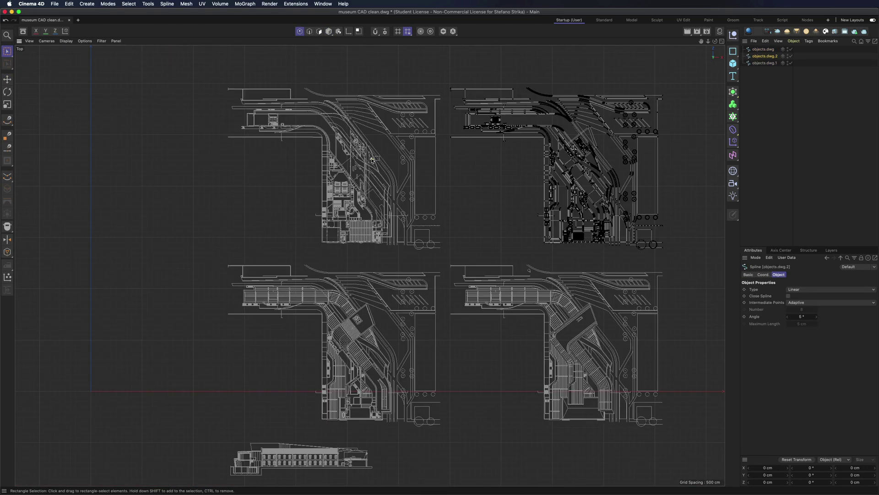
{"action": "left_click", "coordinate": [372, 159]}
{"action": "right_click", "coordinate": [388, 116]}
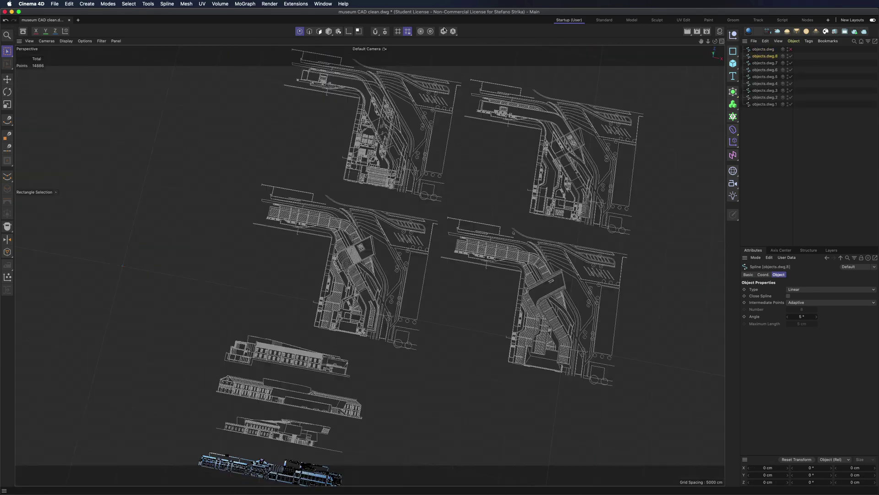
- Group all the split drawing splines under one null named 2D CAD
{"action": "key", "text": "alt+g"}
{"action": "double_click", "coordinate": [756, 49]}
{"action": "type", "text": "2D CAD"}
{"action": "key", "text": "Return"}
- Identify the floor plans in the perspective view and rename their splines ground floor and first floor
{"action": "left_click_drag", "start_coordinate": [664, 408], "coordinate": [649, 394], "text": "alt"}
{"action": "scroll", "coordinate": [648, 394], "scroll_direction": "up", "scroll_amount": 1}
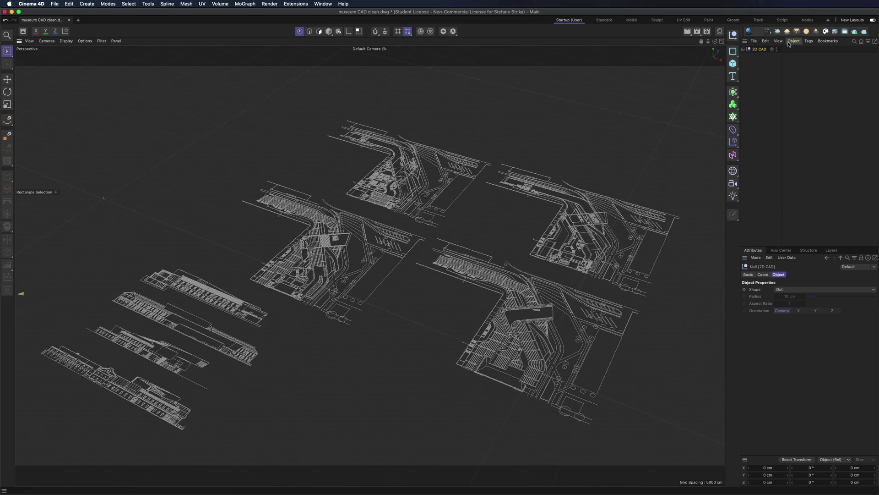
{"action": "left_click", "coordinate": [329, 31]}
{"action": "left_click", "coordinate": [411, 183]}
{"action": "double_click", "coordinate": [767, 90]}
{"action": "key", "text": "Return"}
{"action": "double_click", "coordinate": [772, 97]}
{"action": "type", "text": "first floor"}
{"action": "key", "text": "Return"}
- Rename the other two plan splines second floor and roof
{"action": "double_click", "coordinate": [766, 84]}
{"action": "type", "text": "second floor"}
{"action": "key", "text": "Return"}
{"action": "double_click", "coordinate": [762, 104]}
{"action": "type", "text": "roof"}
{"action": "key", "text": "Return"}
- Rename the upright-view drawings section, north elevation and east elevation
{"action": "double_click", "coordinate": [766, 76]}
{"action": "type", "text": "section"}
{"action": "key", "text": "Return"}
{"action": "double_click", "coordinate": [763, 70]}
{"action": "type", "text": "north s"}
{"action": "key", "text": "Return"}
{"action": "double_click", "coordinate": [768, 63]}
{"action": "type", "text": "easth elevation"}
{"action": "key", "text": "Return"}
- With snapping on, move all points of the first floor plan so its corner lands on the ground floor plan's matching corner
{"action": "left_click", "coordinate": [648, 51]}
{"action": "left_click_drag", "start_coordinate": [716, 42], "coordinate": [697, 83]}
{"action": "left_click", "coordinate": [595, 109]}
{"action": "scroll", "coordinate": [577, 77], "scroll_direction": "up", "scroll_amount": 5}
{"action": "scroll", "coordinate": [576, 77], "scroll_direction": "up", "scroll_amount": 5}
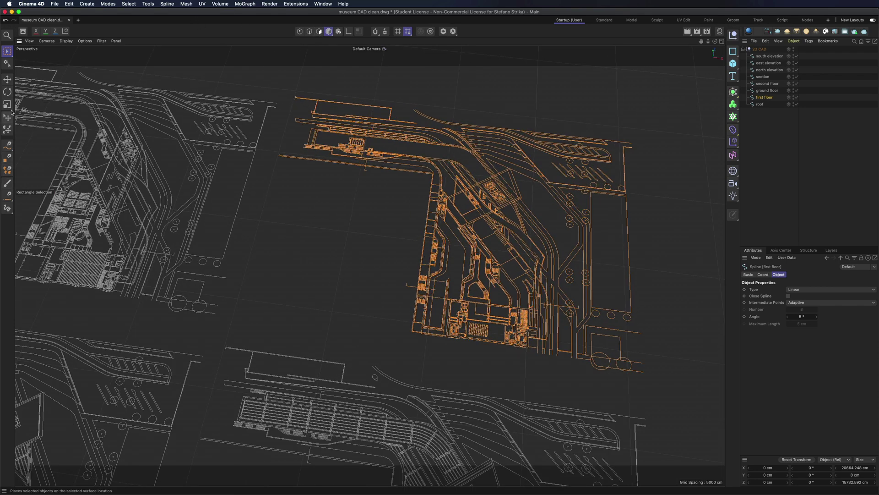
{"action": "left_click", "coordinate": [7, 79]}
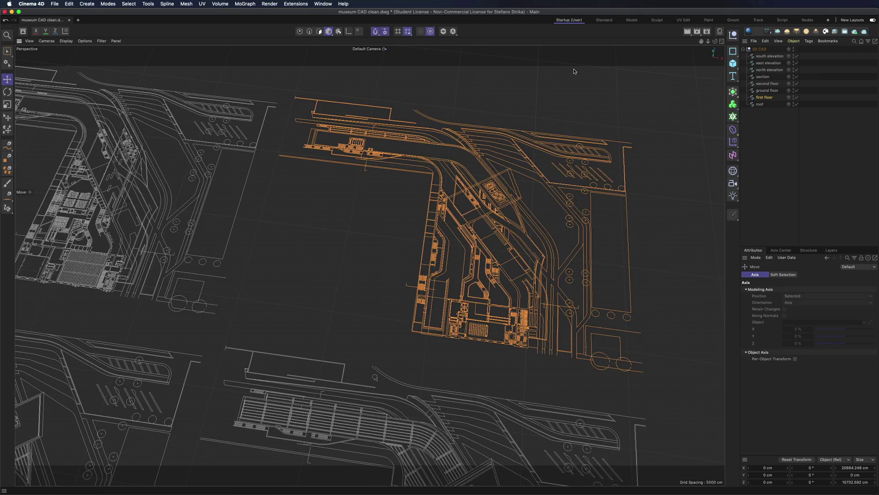
{"action": "left_click_drag", "start_coordinate": [631, 144], "coordinate": [612, 155]}
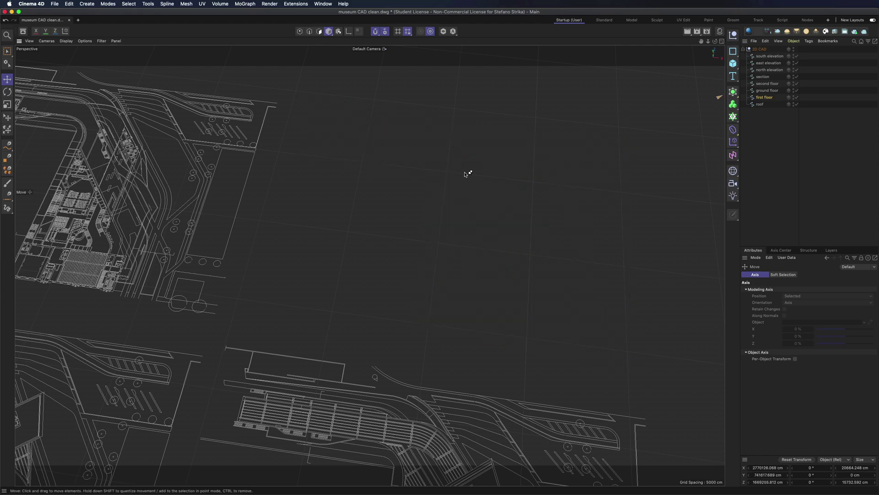
{"action": "key", "text": "super+z"}
{"action": "left_click", "coordinate": [300, 31]}
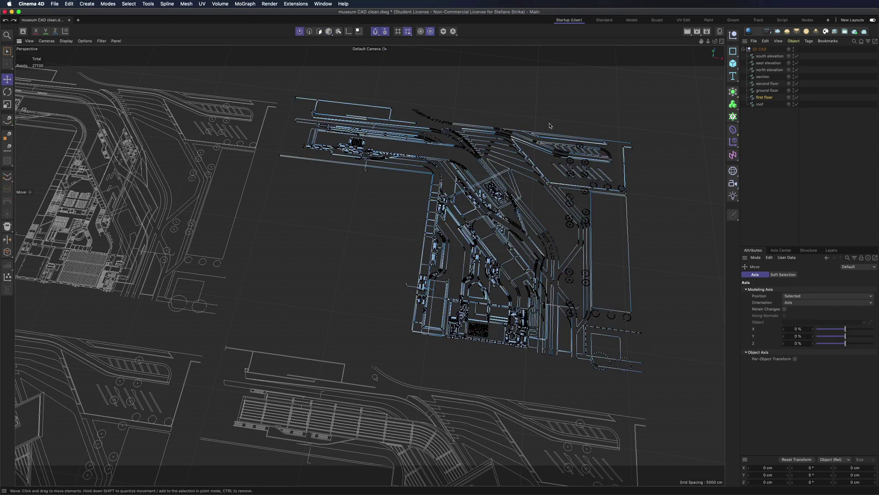
{"action": "key", "text": "super+a"}
{"action": "left_click_drag", "start_coordinate": [631, 144], "coordinate": [277, 104]}
- Move all points of the second floor plan onto the ground floor plan's matching corner, and select the roof plan
{"action": "scroll", "coordinate": [576, 129], "scroll_direction": "down", "scroll_amount": 2}
{"action": "scroll", "coordinate": [576, 128], "scroll_direction": "down", "scroll_amount": 2}
{"action": "left_click", "coordinate": [767, 84]}
{"action": "key", "text": "super+a"}
{"action": "scroll", "coordinate": [339, 227], "scroll_direction": "up", "scroll_amount": 2}
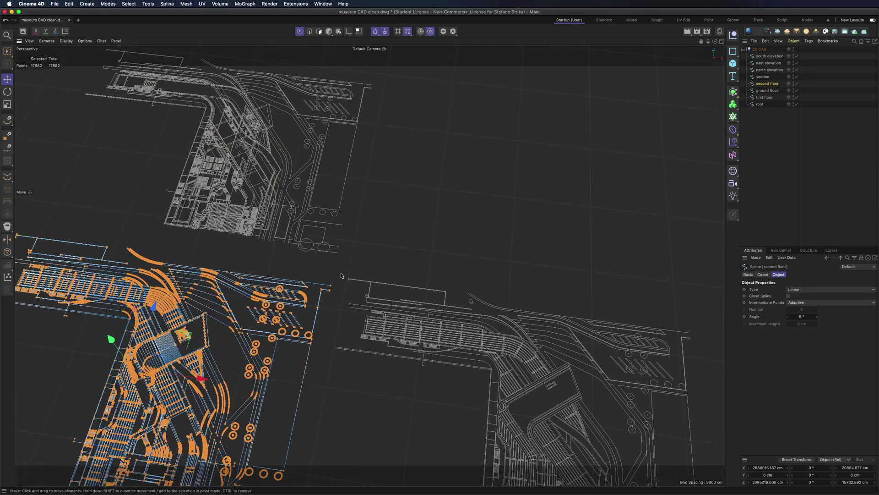
{"action": "left_click_drag", "start_coordinate": [330, 289], "coordinate": [371, 86]}
{"action": "left_click", "coordinate": [759, 105]}
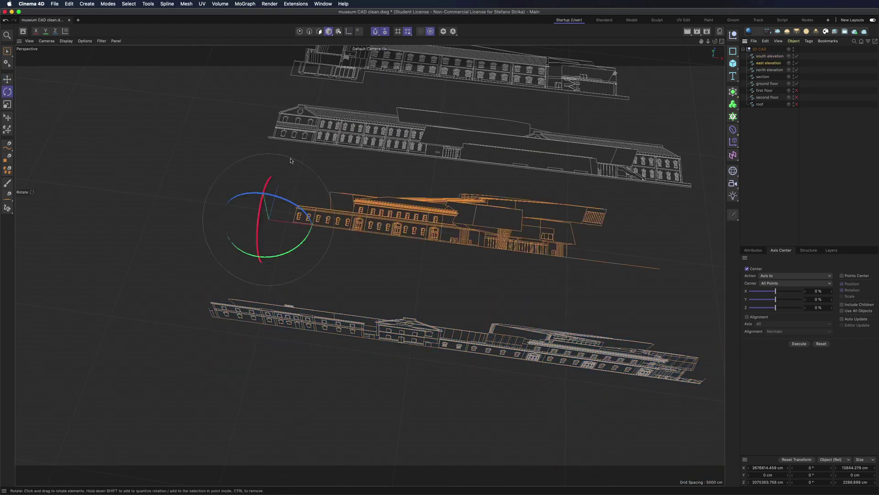
- Rotate the east elevation, its neighbouring elevation and the section 90° so that they stand upright
{"action": "left_click_drag", "start_coordinate": [264, 194], "coordinate": [258, 256]}
{"action": "left_click", "coordinate": [298, 132]}
{"action": "left_click_drag", "start_coordinate": [266, 96], "coordinate": [246, 180]}
{"action": "left_click", "coordinate": [330, 82]}
{"action": "left_click_drag", "start_coordinate": [299, 62], "coordinate": [290, 153]}
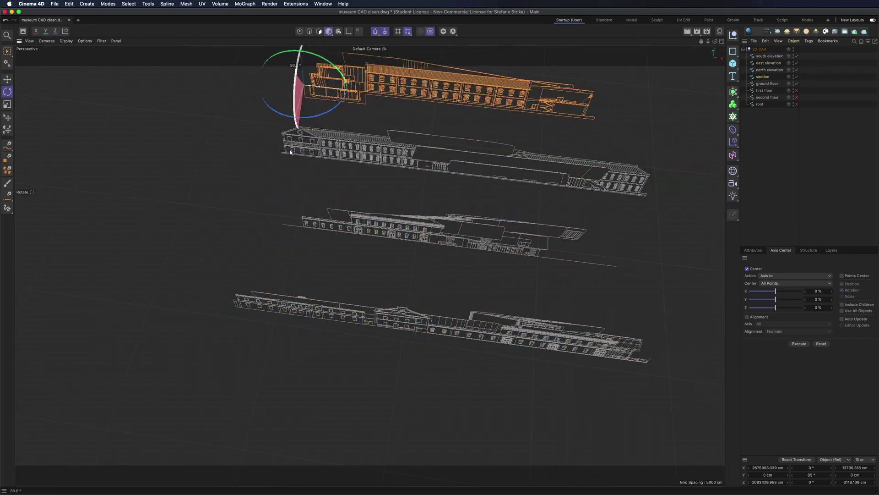
- Rotate the east elevation about its vertical axis beside the ground floor plan, and toggle the roof plan's visibility
{"action": "scroll", "coordinate": [369, 266], "scroll_direction": "down", "scroll_amount": 5}
{"action": "left_click", "coordinate": [370, 265]}
{"action": "left_click_drag", "start_coordinate": [369, 266], "coordinate": [369, 265], "text": "alt"}
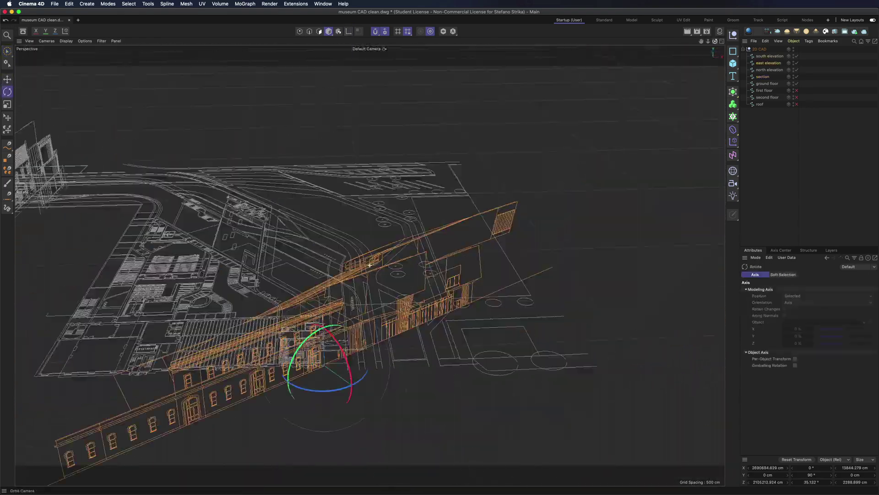
{"action": "left_click_drag", "start_coordinate": [320, 403], "coordinate": [329, 421]}
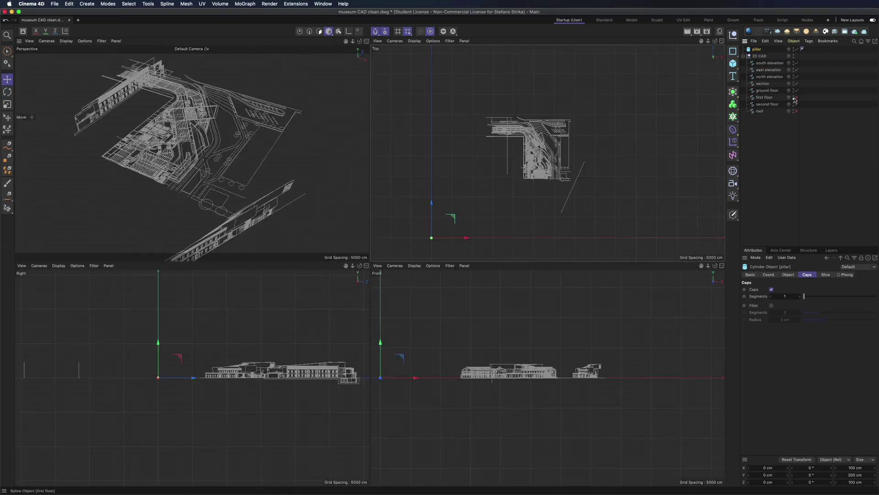
{"action": "left_click", "coordinate": [796, 110]}
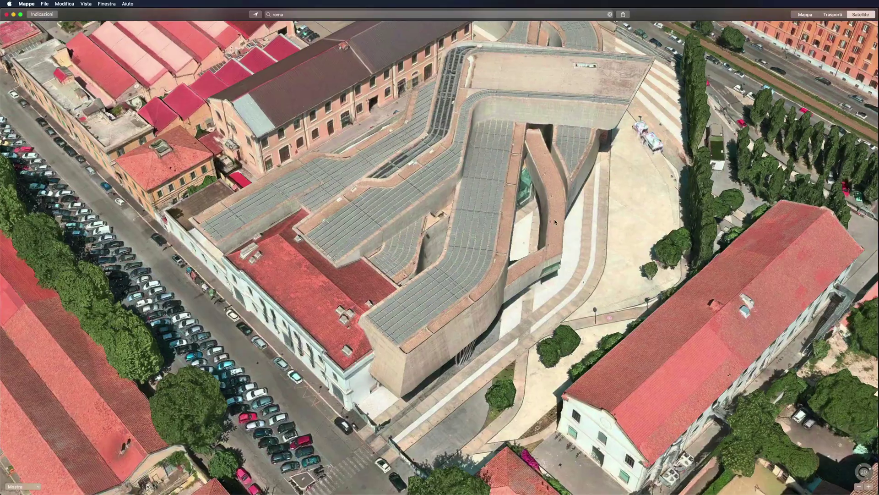
- In Cinema 4D, trace the museum's outer wall on the ground floor plan with the Spline Pen, up to its upper corner
{"action": "left_click", "coordinate": [506, 483]}
{"action": "scroll", "coordinate": [504, 393], "scroll_direction": "up", "scroll_amount": 5}
{"action": "left_click", "coordinate": [502, 392]}
{"action": "scroll", "coordinate": [510, 280], "scroll_direction": "down", "scroll_amount": 8}
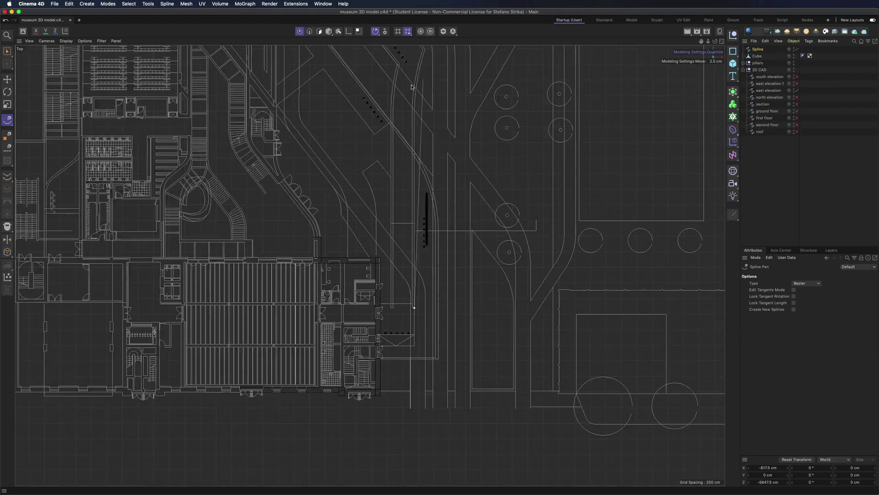
{"action": "scroll", "coordinate": [338, 316], "scroll_direction": "up", "scroll_amount": 8}
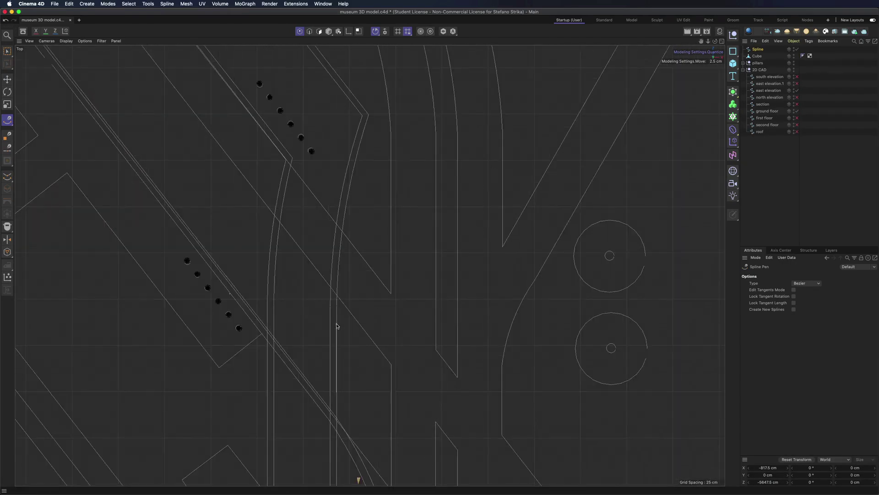
{"action": "left_click", "coordinate": [337, 308]}
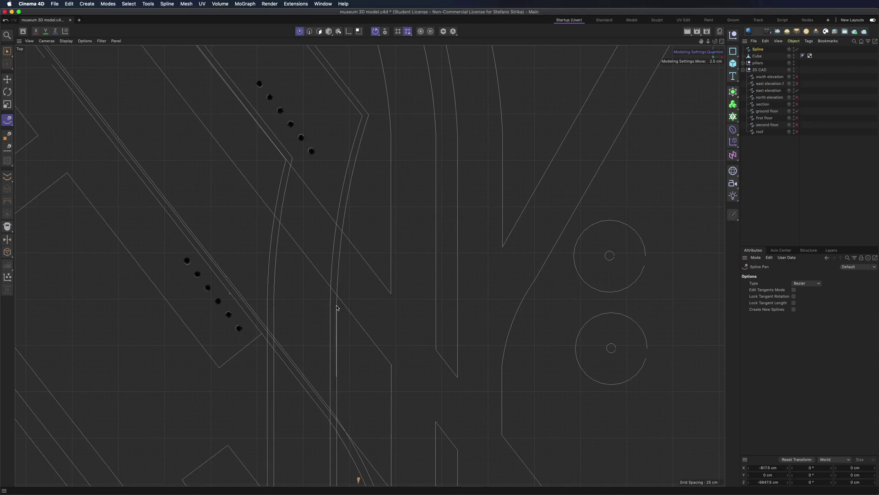
{"action": "left_click", "coordinate": [369, 115]}
- Extend the traced spline up the diagonal wall and across to the far end of the curved wall section
{"action": "scroll", "coordinate": [431, 282], "scroll_direction": "down", "scroll_amount": 8}
{"action": "scroll", "coordinate": [390, 195], "scroll_direction": "up", "scroll_amount": 8}
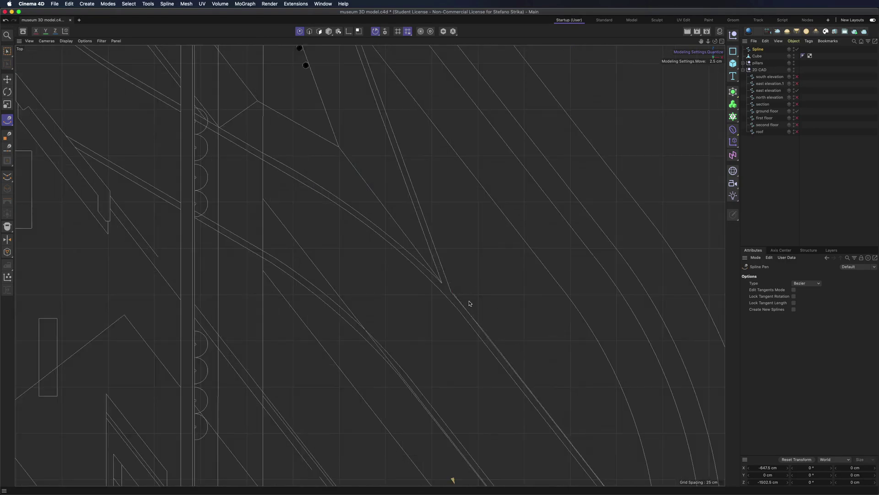
{"action": "left_click", "coordinate": [485, 332]}
{"action": "scroll", "coordinate": [282, 178], "scroll_direction": "down", "scroll_amount": 4}
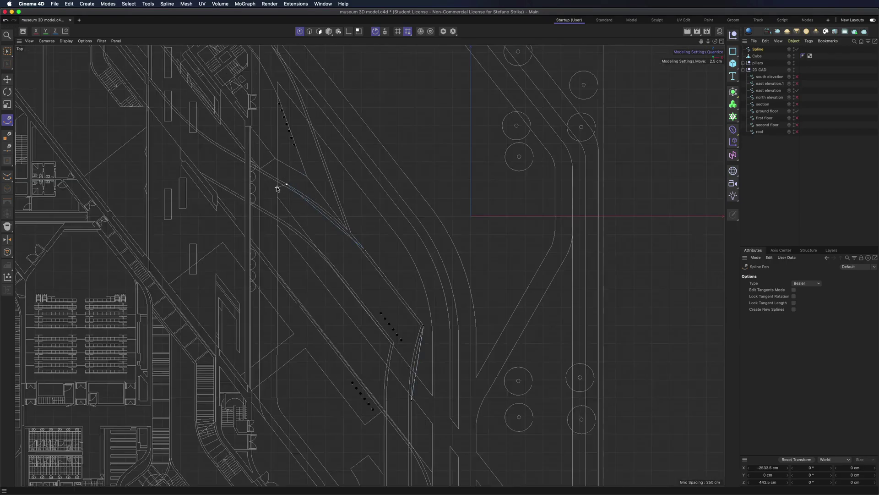
{"action": "scroll", "coordinate": [274, 188], "scroll_direction": "up", "scroll_amount": 6}
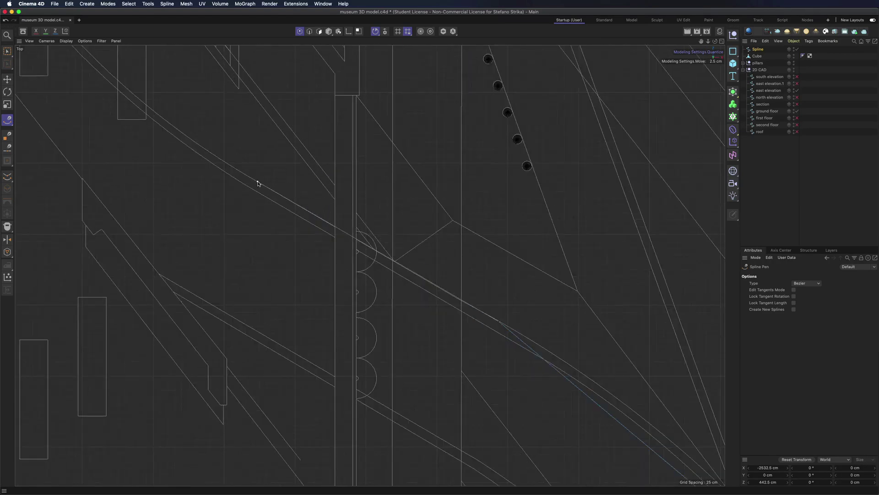
- Turn the straight segment at the curved wall into an arc of about 3013 cm radius with the Spline Arc Tool
{"action": "scroll", "coordinate": [275, 133], "scroll_direction": "down", "scroll_amount": 3}
{"action": "scroll", "coordinate": [275, 133], "scroll_direction": "up", "scroll_amount": 2}
{"action": "left_click", "coordinate": [8, 120]}
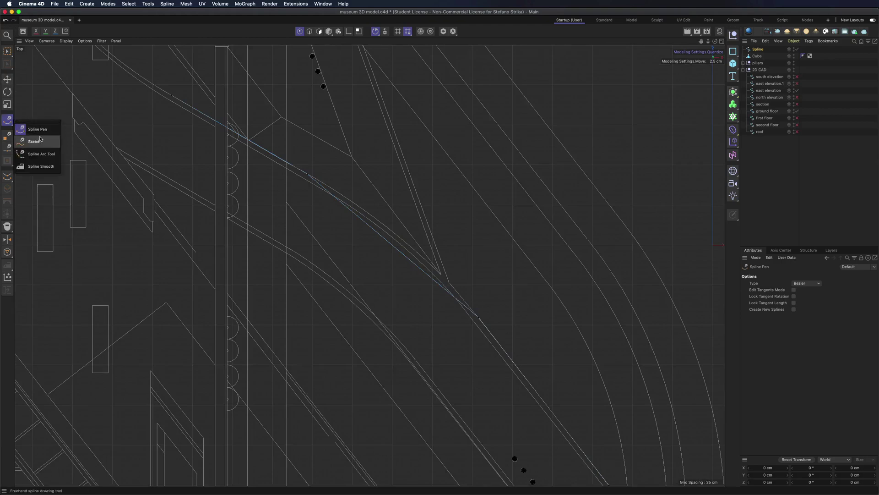
{"action": "left_click", "coordinate": [40, 154]}
{"action": "left_click", "coordinate": [384, 235]}
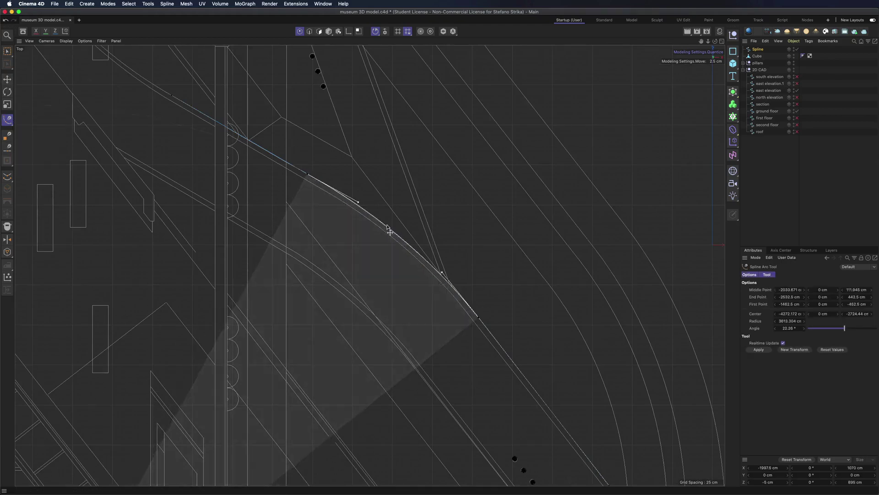
- Trace the parallel edge of the curved wall section as a second spline on the ground floor plan
{"action": "scroll", "coordinate": [397, 213], "scroll_direction": "down", "scroll_amount": 5}
{"action": "scroll", "coordinate": [389, 208], "scroll_direction": "up", "scroll_amount": 3}
{"action": "left_click_drag", "start_coordinate": [375, 206], "coordinate": [504, 275]}
{"action": "scroll", "coordinate": [367, 203], "scroll_direction": "down", "scroll_amount": 4}
{"action": "left_click", "coordinate": [722, 42]}
{"action": "left_click", "coordinate": [366, 42]}
{"action": "scroll", "coordinate": [504, 275], "scroll_direction": "up", "scroll_amount": 2}
{"action": "left_click", "coordinate": [757, 49]}
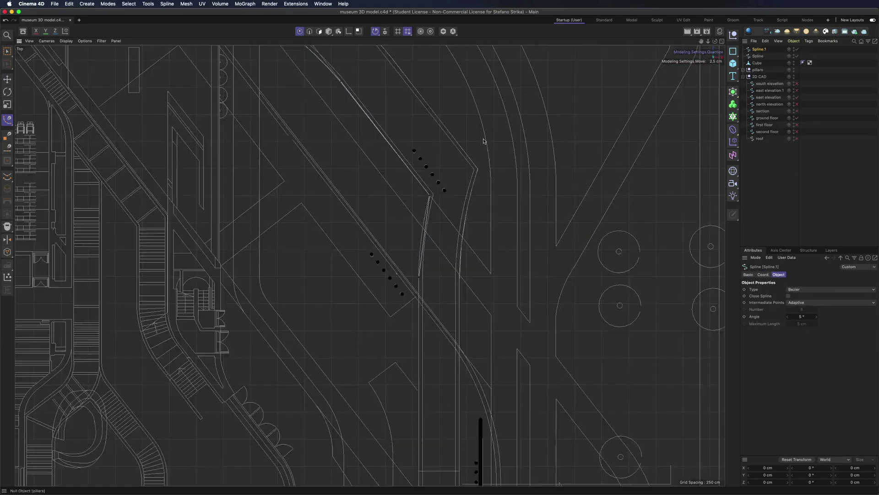
- Bend the second spline's curved section into an arc along the plan line with the Spline Arc Tool
{"action": "scroll", "coordinate": [430, 223], "scroll_direction": "up", "scroll_amount": 4}
{"action": "left_click_drag", "start_coordinate": [397, 287], "coordinate": [385, 288]}
{"action": "scroll", "coordinate": [311, 190], "scroll_direction": "down", "scroll_amount": 5}
- Create a Loft between the two traced splines in the perspective view
{"action": "key", "text": "F1"}
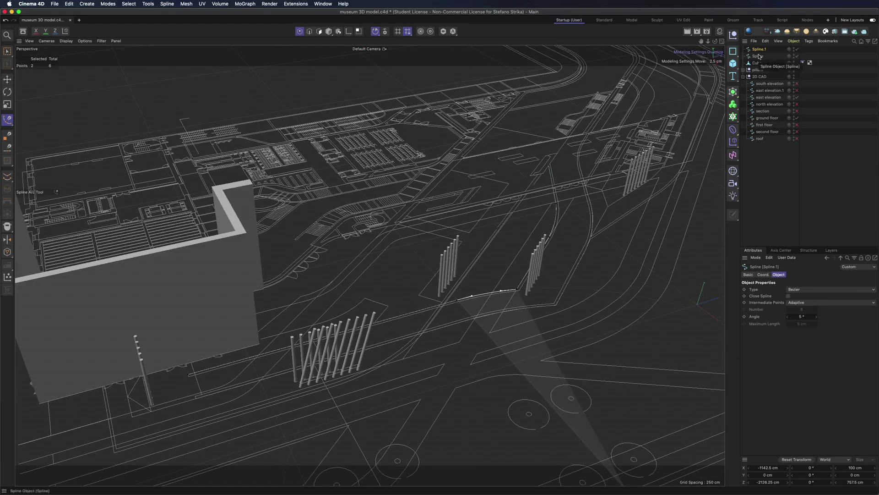
{"action": "left_click", "coordinate": [733, 92]}
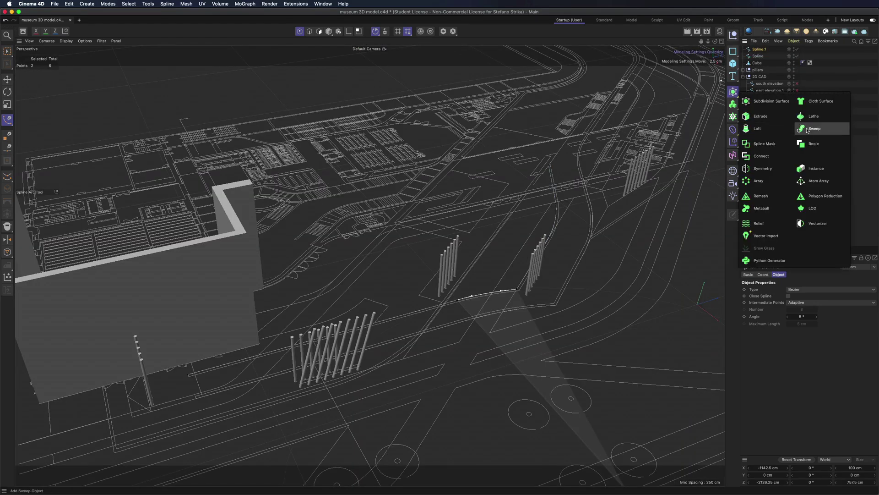
{"action": "left_click", "coordinate": [758, 129], "text": "alt"}
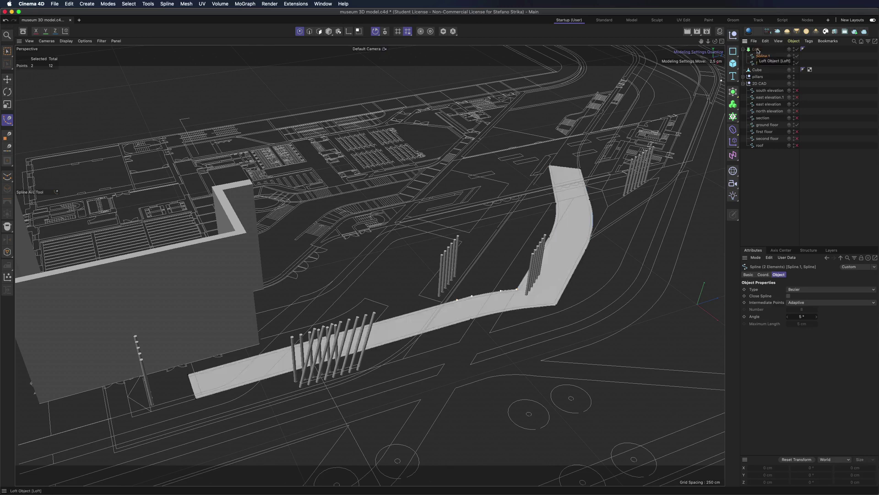
{"action": "left_click_drag", "start_coordinate": [715, 41], "coordinate": [716, 42]}
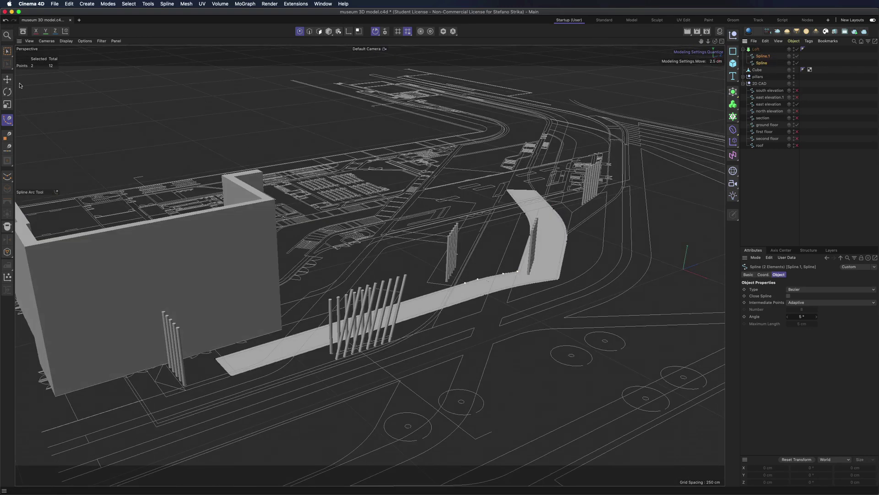
- Select all points of both lofted splines with Rectangle Selection
{"action": "left_click", "coordinate": [451, 152]}
{"action": "key", "text": "super+z"}
{"action": "left_click_drag", "start_coordinate": [8, 51], "coordinate": [33, 72]}
{"action": "left_click_drag", "start_coordinate": [575, 157], "coordinate": [200, 393]}
{"action": "left_click_drag", "start_coordinate": [426, 185], "coordinate": [426, 165]}
{"action": "left_click_drag", "start_coordinate": [709, 41], "coordinate": [709, 41]}
{"action": "scroll", "coordinate": [478, 409], "scroll_direction": "up", "scroll_amount": 10}
{"action": "scroll", "coordinate": [480, 411], "scroll_direction": "up", "scroll_amount": 2}
{"action": "left_click", "coordinate": [496, 380]}
- Set the Y position of the points of both lofted splines to 580 cm
{"action": "left_click_drag", "start_coordinate": [772, 58], "coordinate": [761, 64]}
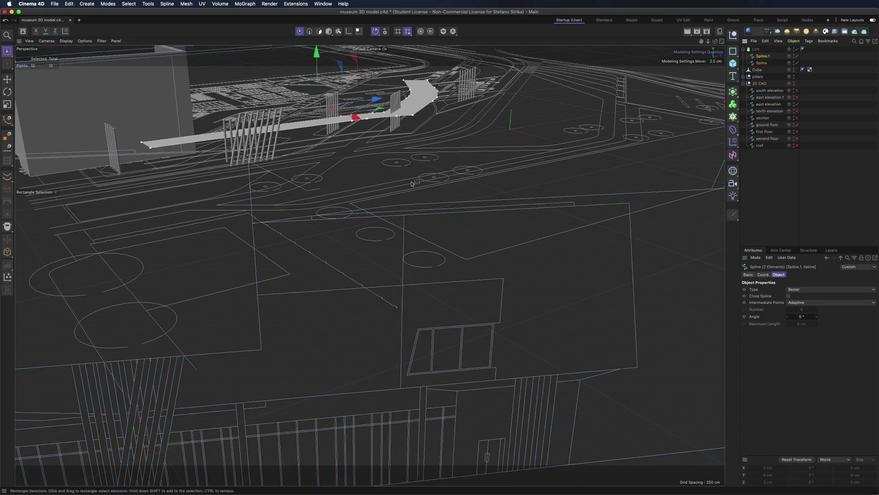
{"action": "left_click", "coordinate": [761, 62]}
{"action": "left_click", "coordinate": [769, 475]}
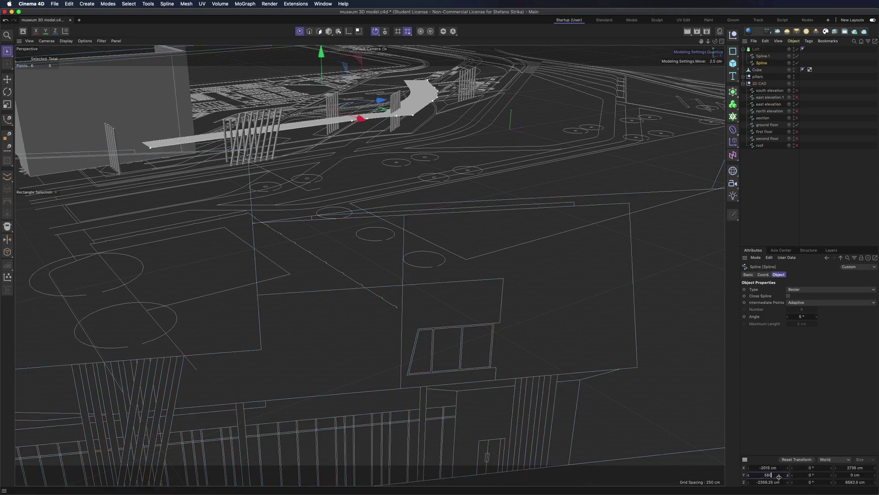
{"action": "type", "text": "580"}
{"action": "key", "text": "Return"}
{"action": "left_click", "coordinate": [763, 56]}
{"action": "left_click", "coordinate": [772, 475]}
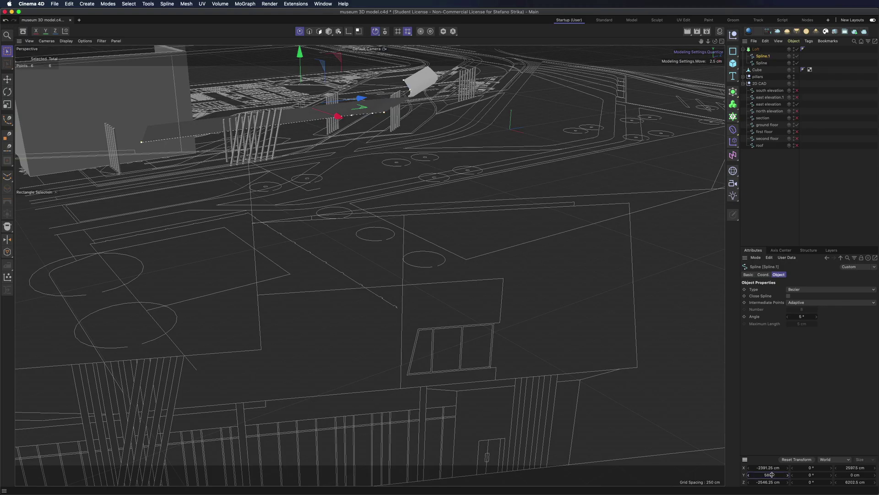
{"action": "type", "text": "580"}
{"action": "key", "text": "Return"}
- Compare the raised loft with the east elevation and read the height of the elevation's upper wall points
{"action": "left_click_drag", "start_coordinate": [467, 274], "coordinate": [455, 197], "text": "alt"}
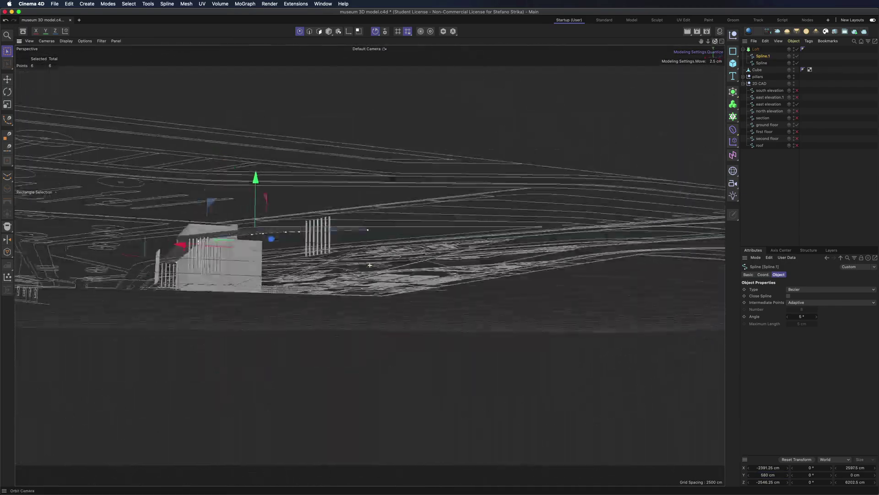
{"action": "left_click_drag", "start_coordinate": [138, 251], "coordinate": [236, 276], "text": "alt"}
{"action": "left_click_drag", "start_coordinate": [551, 179], "coordinate": [593, 211], "text": "alt"}
{"action": "scroll", "coordinate": [464, 165], "scroll_direction": "down", "scroll_amount": 8}
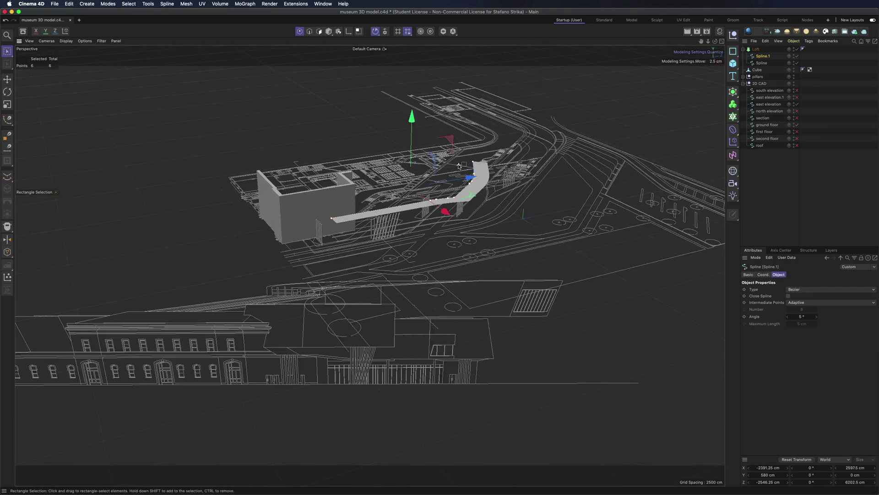
{"action": "scroll", "coordinate": [453, 347], "scroll_direction": "up", "scroll_amount": 5}
{"action": "left_click", "coordinate": [767, 105]}
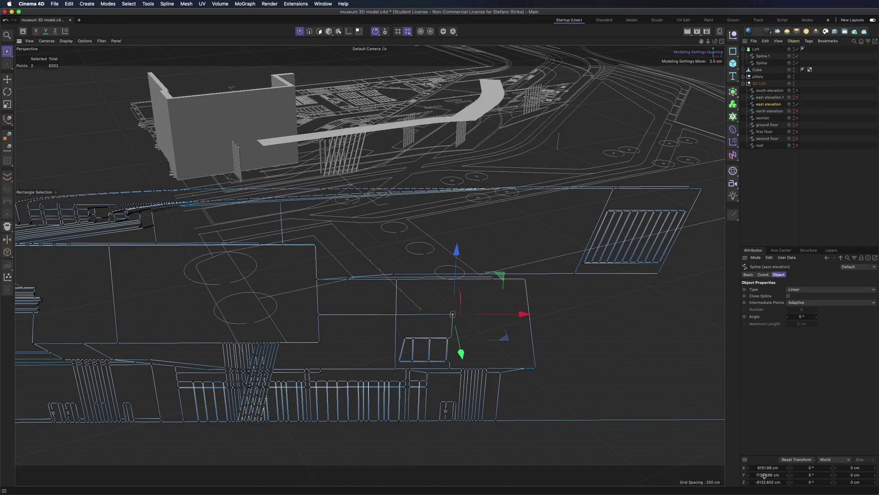
{"action": "left_click", "coordinate": [763, 56]}
{"action": "left_click_drag", "start_coordinate": [509, 110], "coordinate": [500, 160], "text": "alt"}
{"action": "scroll", "coordinate": [499, 160], "scroll_direction": "up", "scroll_amount": 6}
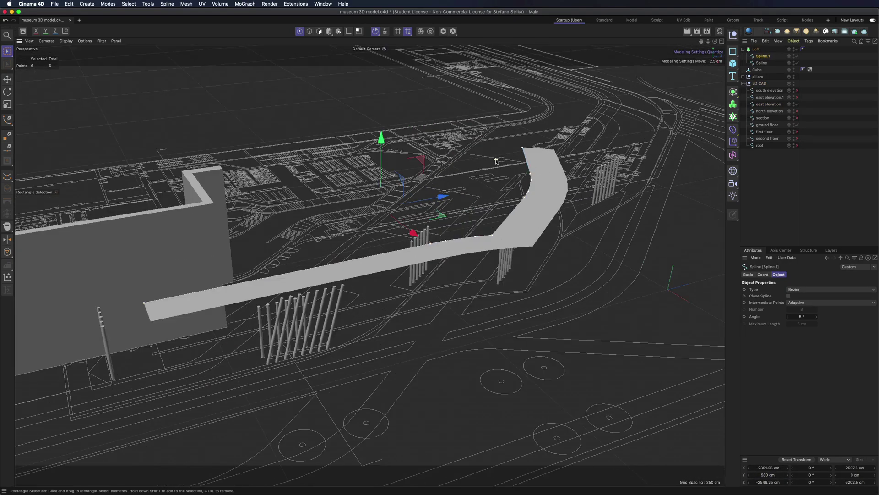
- Duplicate both splines inside the Loft and set the copies' Y position to 1140 cm
{"action": "left_click_drag", "start_coordinate": [717, 42], "coordinate": [718, 42]}
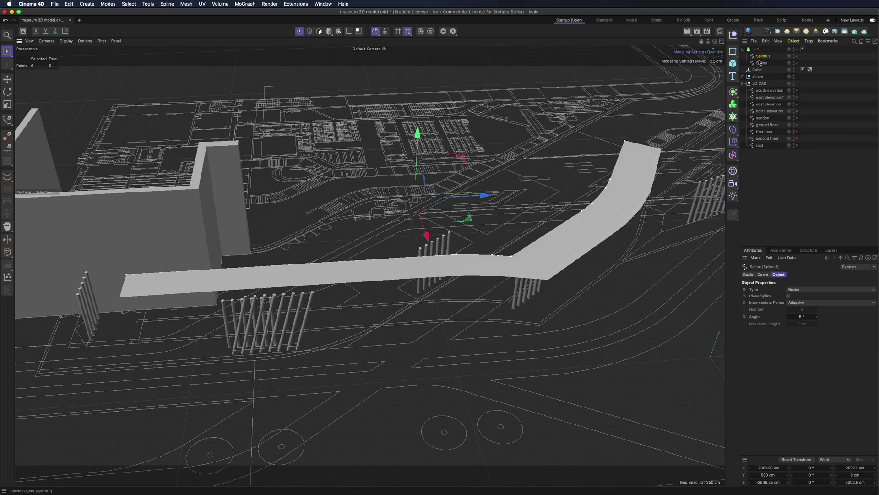
{"action": "left_click", "coordinate": [761, 64]}
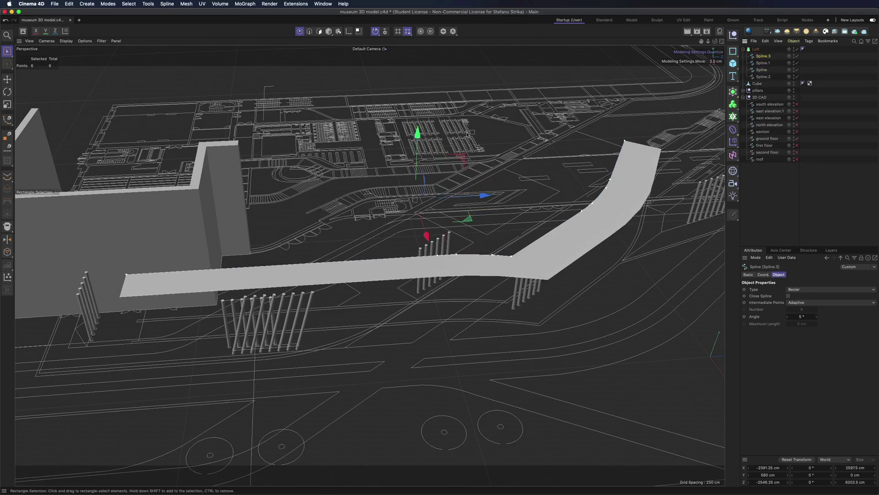
{"action": "key", "text": "Return"}
{"action": "left_click", "coordinate": [763, 77]}
{"action": "left_click", "coordinate": [760, 473]}
{"action": "type", "text": "1140"}
{"action": "key", "text": "Return"}
- Set the Loft's Mesh Subdivision V to 2 and Isoparm Subdivision U to 3, and turn off Subdivision per Segment
{"action": "left_click", "coordinate": [756, 50]}
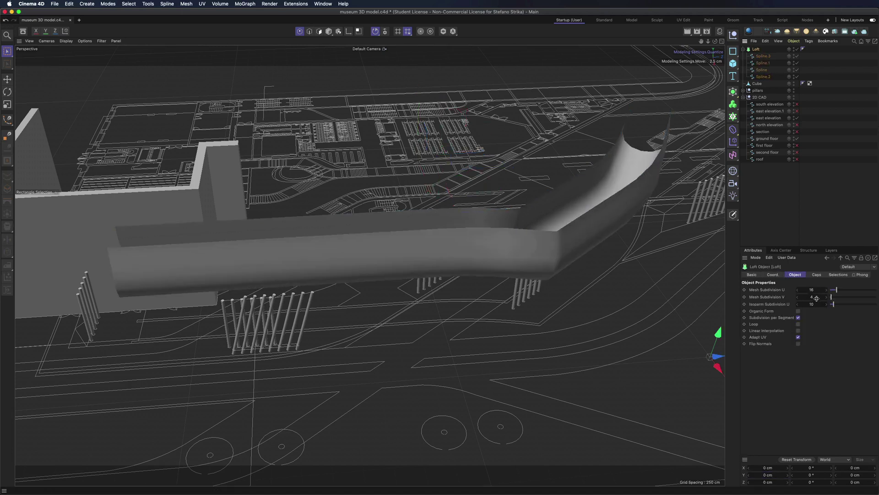
{"action": "double_click", "coordinate": [813, 304]}
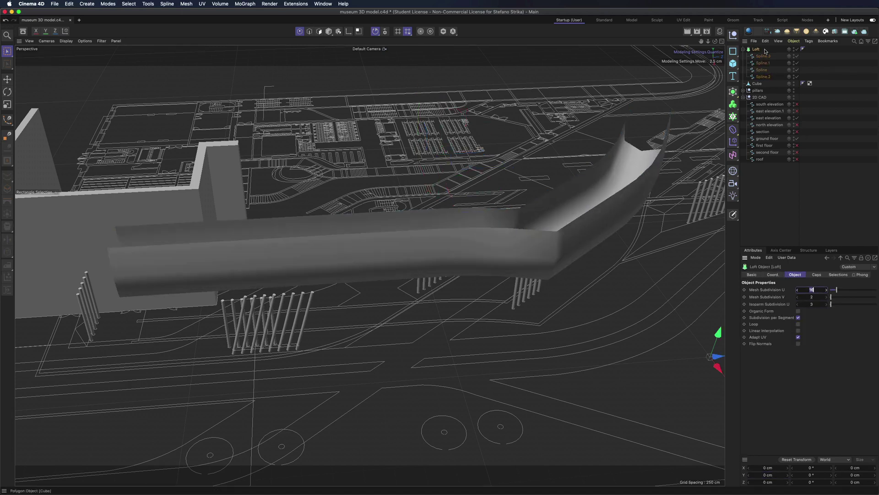
{"action": "left_click", "coordinate": [798, 317]}
{"action": "mouse_move", "coordinate": [412, 275]}
{"action": "left_mouse_down", "text": "alt"}
{"action": "mouse_move", "coordinate": [369, 263]}
{"action": "mouse_move", "coordinate": [357, 275]}
{"action": "left_mouse_up", "text": "alt"}
- Display the model with shading and mesh lines to inspect the loft's subdivisions
{"action": "left_click", "coordinate": [67, 41]}
{"action": "left_click", "coordinate": [85, 56]}
{"action": "scroll", "coordinate": [504, 226], "scroll_direction": "up", "scroll_amount": 5}
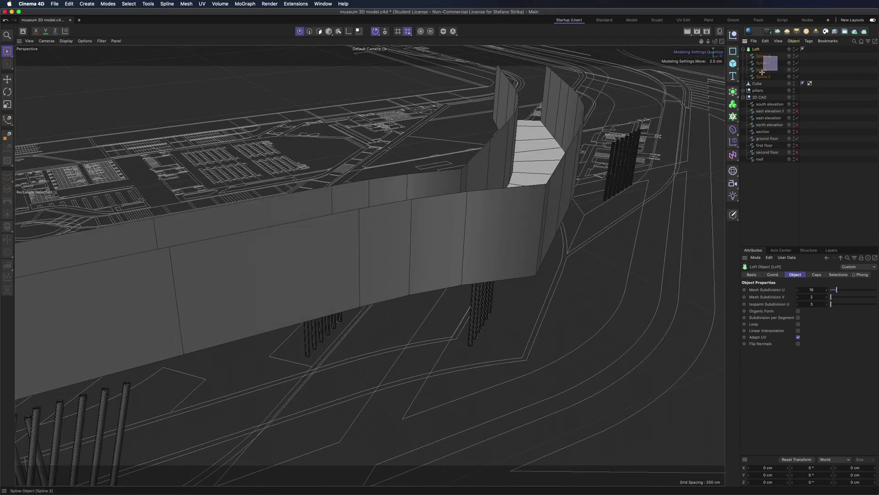
- Try Natural intermediate points on the Loft's four splines
{"action": "left_click_drag", "start_coordinate": [762, 74], "coordinate": [762, 75]}
{"action": "left_click", "coordinate": [802, 303]}
{"action": "left_click", "coordinate": [801, 305]}
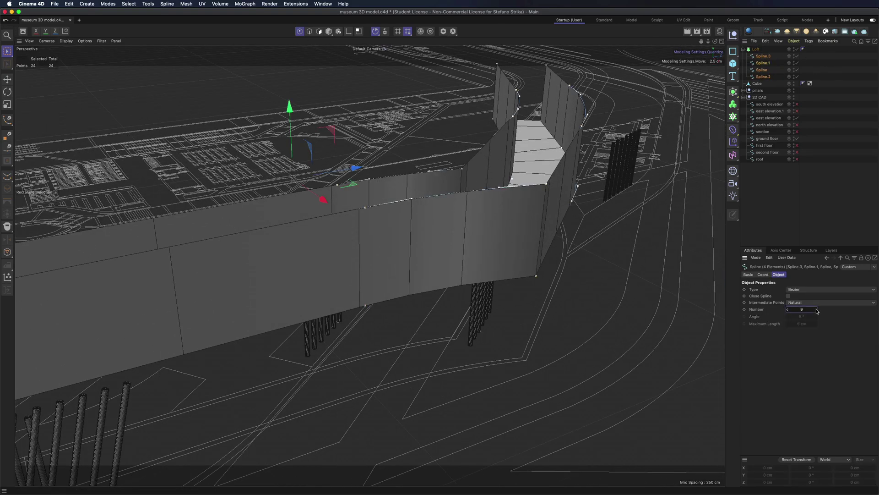
{"action": "left_click", "coordinate": [800, 304]}
{"action": "left_click", "coordinate": [803, 337]}
- Increase the Loft's Mesh Subdivision U to 64
{"action": "left_click", "coordinate": [757, 49]}
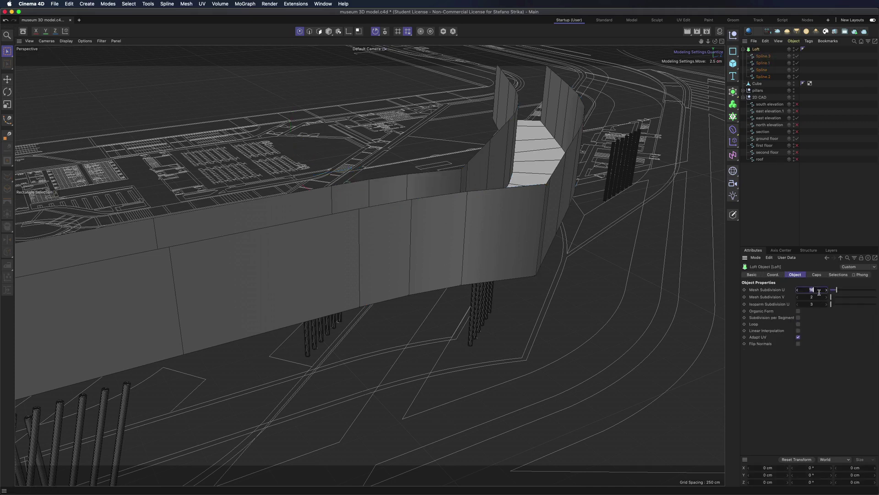
{"action": "left_click_drag", "start_coordinate": [820, 293], "coordinate": [842, 291]}
{"action": "scroll", "coordinate": [487, 233], "scroll_direction": "down", "scroll_amount": 4}
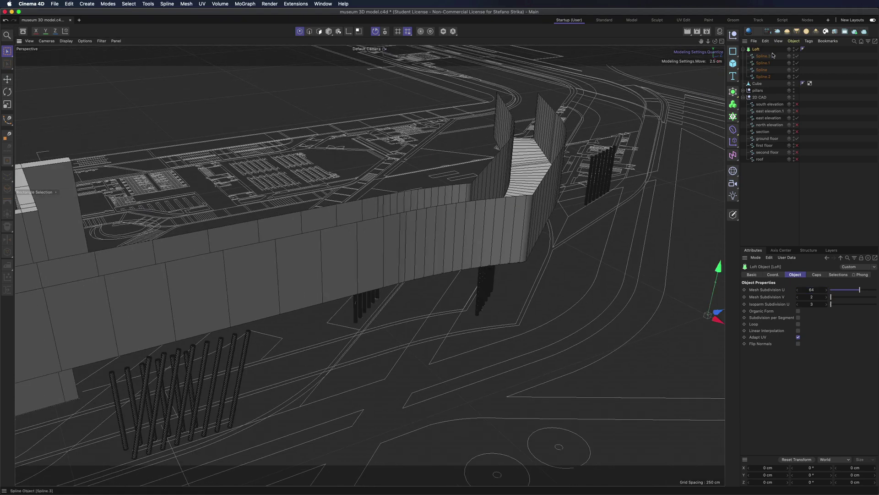
- Set the intermediate points of the Loft's four splines to Adaptive
{"action": "left_click_drag", "start_coordinate": [774, 54], "coordinate": [760, 78]}
{"action": "left_click", "coordinate": [803, 303]}
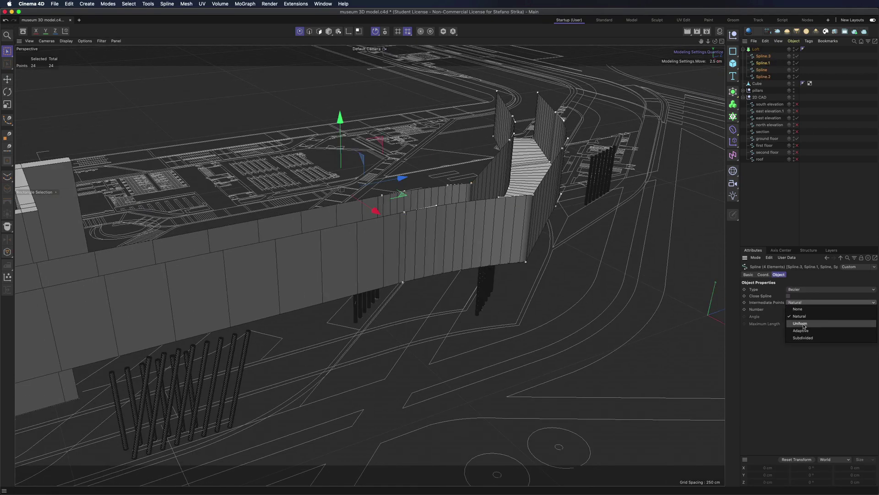
{"action": "left_click", "coordinate": [805, 326]}
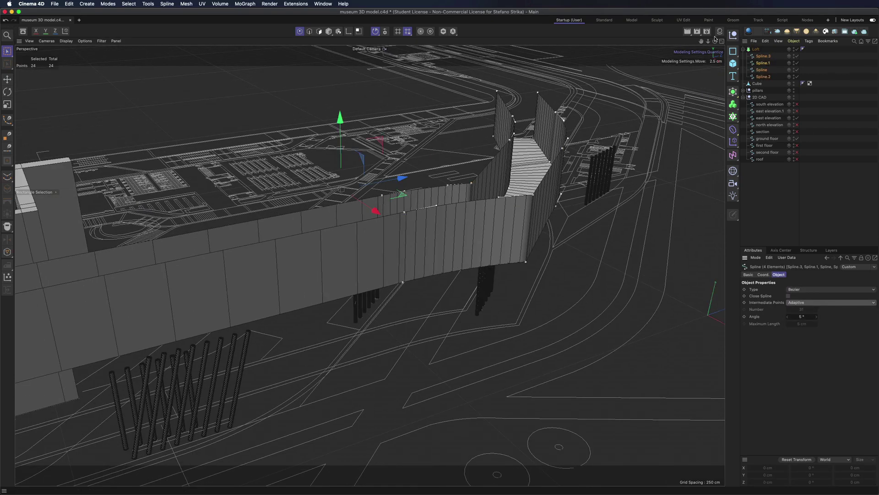
{"action": "left_click_drag", "start_coordinate": [714, 42], "coordinate": [370, 265]}
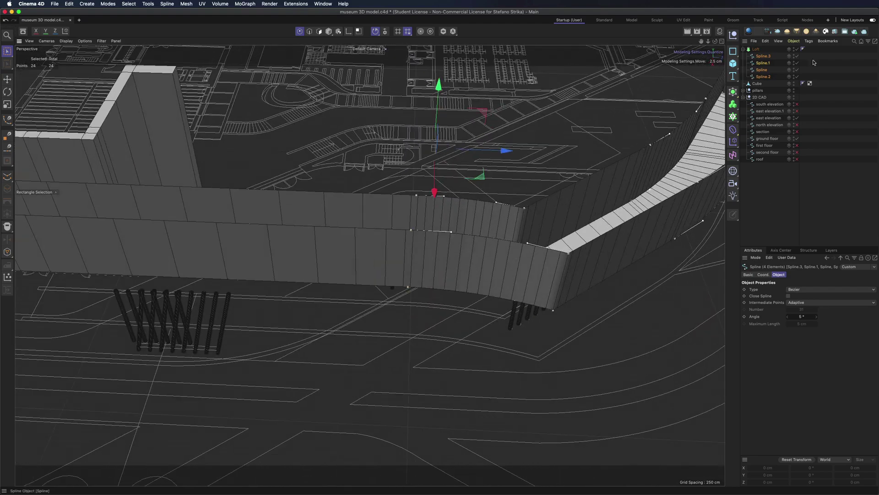
- Set the Phong Angle of the Loft's Phong tag to 30°
{"action": "left_click", "coordinate": [804, 49]}
{"action": "left_click", "coordinate": [804, 298]}
{"action": "type", "text": "30"}
{"action": "key", "text": "Return"}
{"action": "scroll", "coordinate": [478, 200], "scroll_direction": "down", "scroll_amount": 3}
{"action": "left_click_drag", "start_coordinate": [715, 42], "coordinate": [737, 190]}
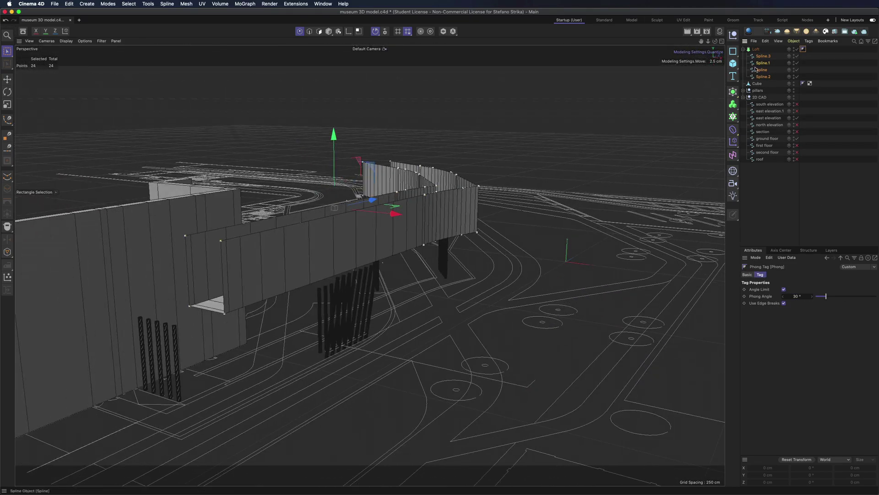
- Switch the viewport to shading without mesh lines and enable Loop on the Loft to close its section
{"action": "left_click", "coordinate": [66, 41]}
{"action": "left_click", "coordinate": [80, 66]}
{"action": "left_click_drag", "start_coordinate": [715, 42], "coordinate": [370, 265]}
{"action": "left_click", "coordinate": [756, 49]}
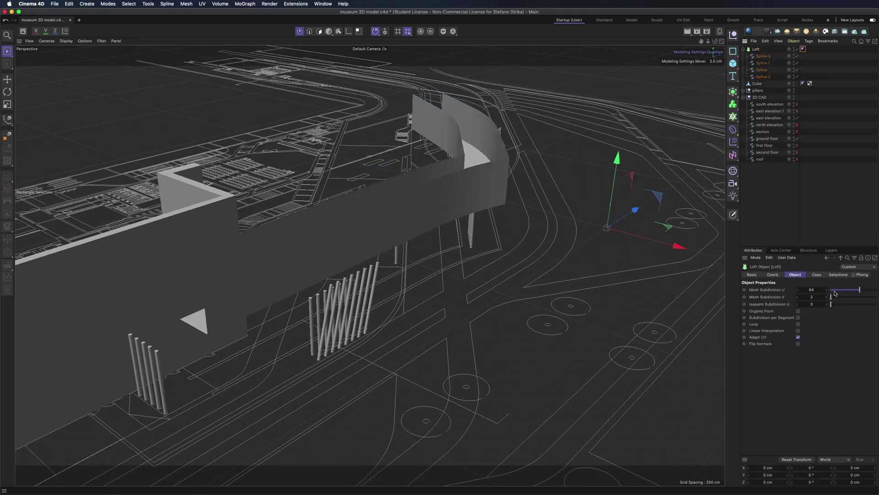
{"action": "left_click", "coordinate": [797, 325]}
{"action": "left_click_drag", "start_coordinate": [715, 41], "coordinate": [503, 133]}
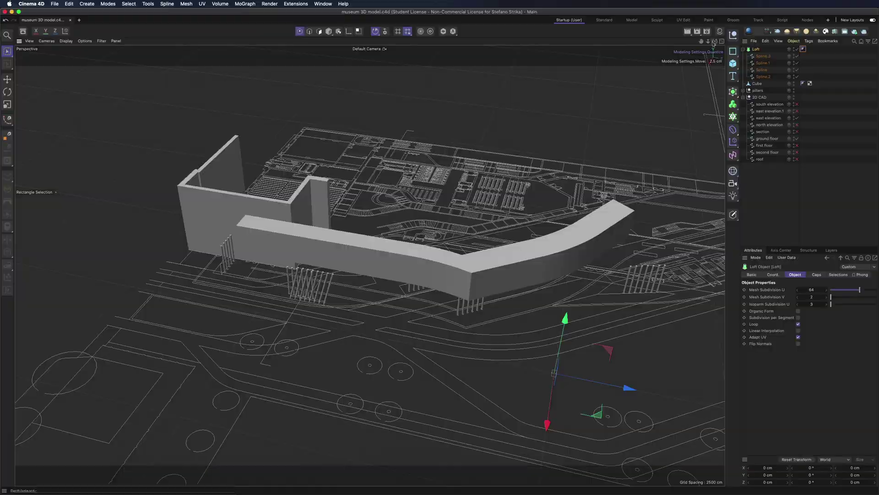
- Trace the outer edge of the museum's bent wing on the roof plan as a new spline in the top view
{"action": "key", "text": "F2"}
{"action": "scroll", "coordinate": [437, 280], "scroll_direction": "up", "scroll_amount": 5}
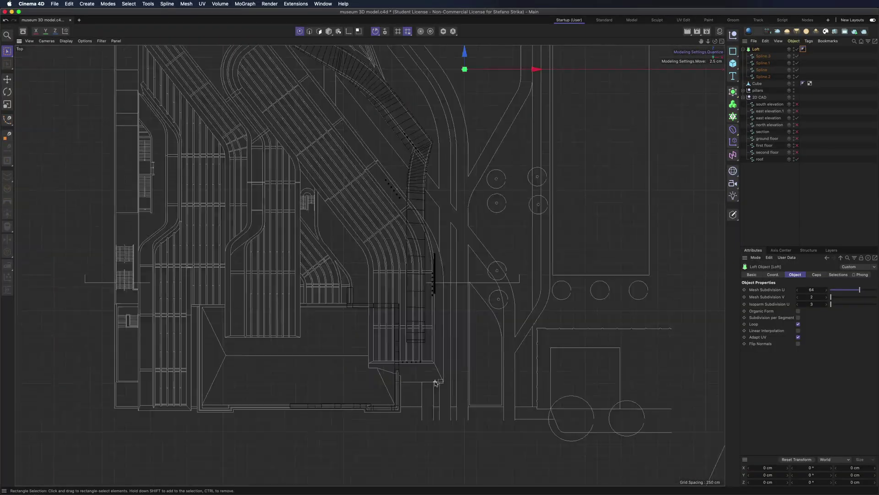
{"action": "scroll", "coordinate": [437, 358], "scroll_direction": "up", "scroll_amount": 2}
{"action": "left_click", "coordinate": [7, 120]}
{"action": "scroll", "coordinate": [441, 337], "scroll_direction": "up", "scroll_amount": 3}
{"action": "left_click", "coordinate": [455, 412]}
{"action": "left_click", "coordinate": [370, 209]}
{"action": "middle_click_drag", "start_coordinate": [369, 209], "coordinate": [510, 477], "text": "alt"}
{"action": "scroll", "coordinate": [317, 135], "scroll_direction": "down", "scroll_amount": 3}
{"action": "scroll", "coordinate": [333, 186], "scroll_direction": "up", "scroll_amount": 4}
{"action": "left_click", "coordinate": [334, 186]}
{"action": "scroll", "coordinate": [424, 177], "scroll_direction": "down", "scroll_amount": 4}
- Duplicate the traced spline onto the wing's opposite edge and shift its points to fit the roof plan
{"action": "scroll", "coordinate": [424, 177], "scroll_direction": "down", "scroll_amount": 3}
{"action": "key", "text": "e"}
{"action": "left_click_drag", "start_coordinate": [350, 87], "coordinate": [287, 86], "text": "ctrl"}
{"action": "scroll", "coordinate": [379, 343], "scroll_direction": "up", "scroll_amount": 6}
{"action": "left_click", "coordinate": [379, 342]}
{"action": "left_click_drag", "start_coordinate": [377, 270], "coordinate": [376, 241]}
{"action": "scroll", "coordinate": [377, 241], "scroll_direction": "down", "scroll_amount": 8}
- Paste another copy of the spline and move its points onto the parallel roof line just inside the outer edge
{"action": "scroll", "coordinate": [314, 216], "scroll_direction": "up", "scroll_amount": 6}
{"action": "scroll", "coordinate": [383, 331], "scroll_direction": "down", "scroll_amount": 6}
{"action": "scroll", "coordinate": [423, 376], "scroll_direction": "up", "scroll_amount": 4}
{"action": "key", "text": "super+c"}
{"action": "key", "text": "super+v"}
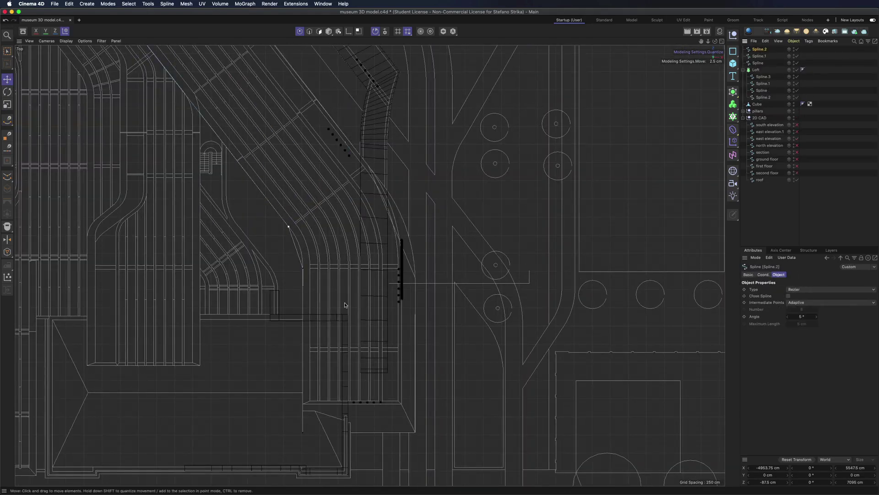
{"action": "left_click_drag", "start_coordinate": [390, 368], "coordinate": [389, 342]}
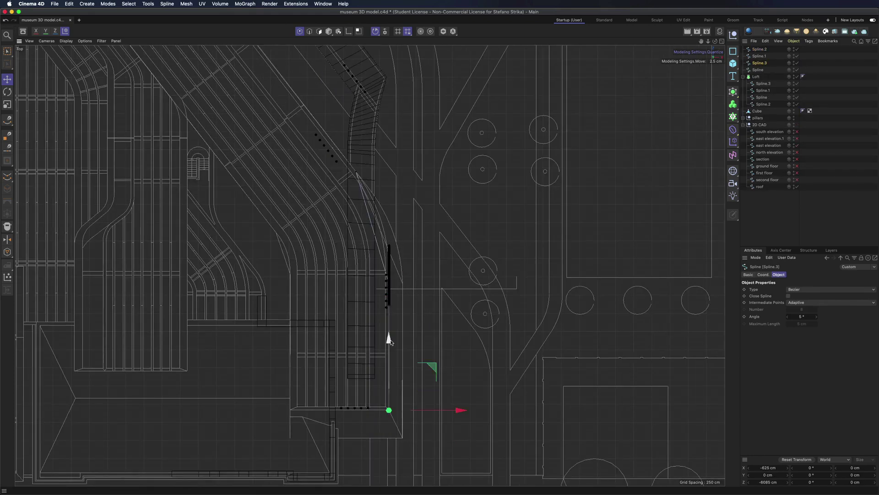
{"action": "scroll", "coordinate": [390, 257], "scroll_direction": "up", "scroll_amount": 6}
{"action": "left_click", "coordinate": [393, 378]}
{"action": "left_click_drag", "start_coordinate": [392, 306], "coordinate": [393, 273]}
{"action": "scroll", "coordinate": [380, 261], "scroll_direction": "down", "scroll_amount": 8}
- Turn the bends of the outer-edge spline and its inset copy into arcs with the Spline Arc Tool
{"action": "left_click", "coordinate": [758, 70]}
{"action": "scroll", "coordinate": [302, 213], "scroll_direction": "up", "scroll_amount": 4}
{"action": "left_click", "coordinate": [8, 120]}
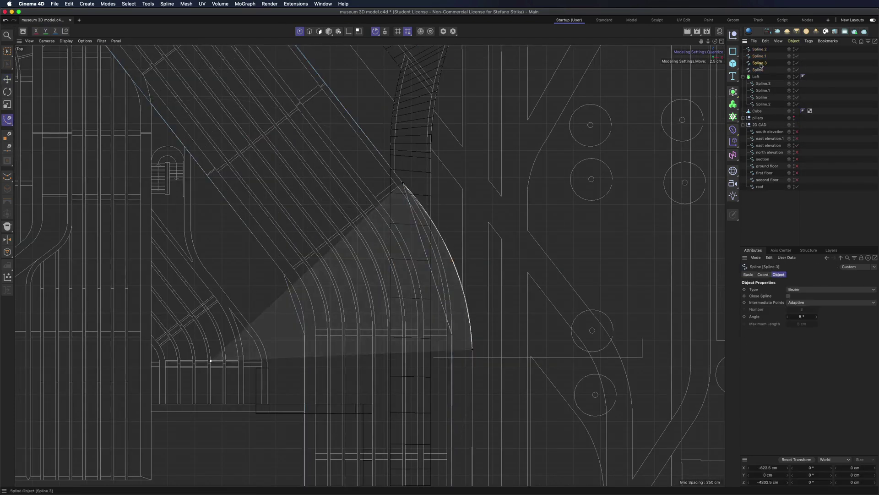
{"action": "key", "text": "space"}
{"action": "key", "text": "space"}
{"action": "left_click_drag", "start_coordinate": [428, 259], "coordinate": [444, 269]}
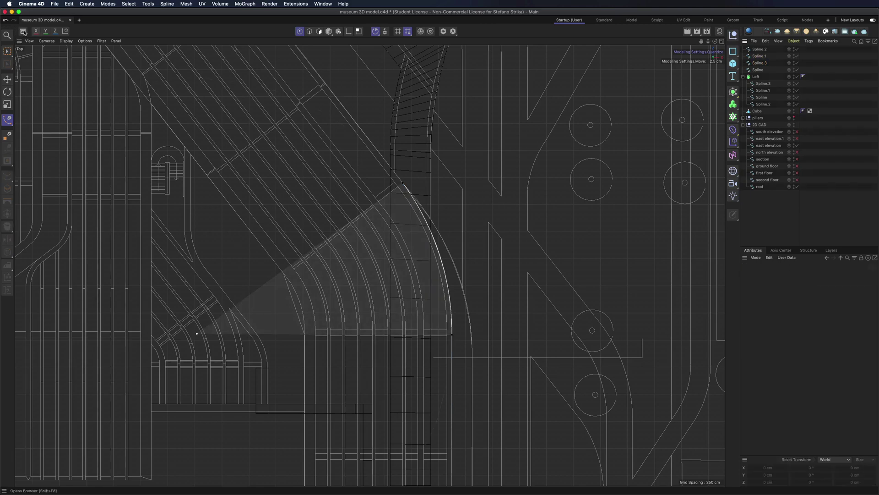
- Turn the bends of the two splines on the wing's opposite edge into arcs that follow the roof plan
{"action": "key", "text": "9"}
{"action": "scroll", "coordinate": [264, 301], "scroll_direction": "up", "scroll_amount": 4}
{"action": "key", "text": "space"}
{"action": "left_click", "coordinate": [759, 55]}
{"action": "scroll", "coordinate": [348, 275], "scroll_direction": "down", "scroll_amount": 6}
{"action": "scroll", "coordinate": [322, 275], "scroll_direction": "up", "scroll_amount": 4}
{"action": "key", "text": "space"}
{"action": "key", "text": "space"}
{"action": "middle_click", "coordinate": [354, 248]}
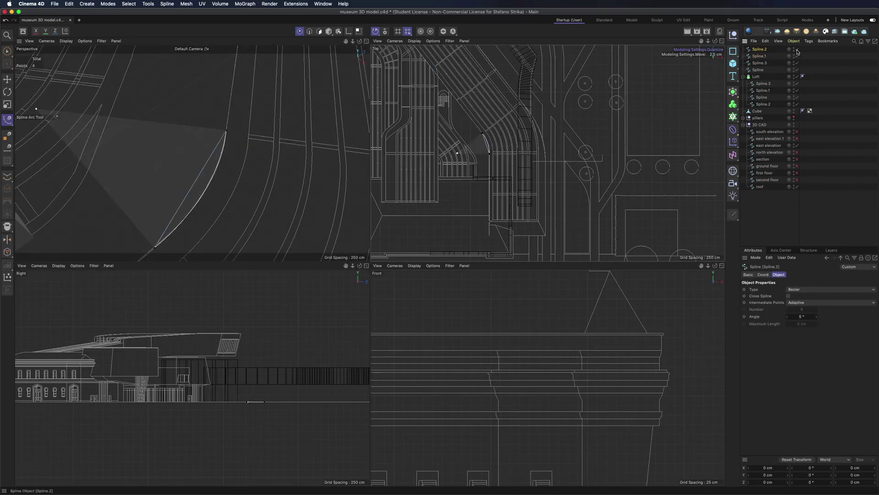
{"action": "left_click", "coordinate": [757, 49]}
{"action": "left_click_drag", "start_coordinate": [191, 189], "coordinate": [209, 194]}
{"action": "middle_click", "coordinate": [492, 151]}
- Compare the new splines with the east elevation in several views and pick an elevation point to read its height
{"action": "scroll", "coordinate": [348, 375], "scroll_direction": "up", "scroll_amount": 4}
{"action": "left_click", "coordinate": [758, 70], "text": "shift"}
{"action": "left_click_drag", "start_coordinate": [494, 440], "coordinate": [196, 398]}
{"action": "key", "text": "t"}
{"action": "middle_click", "coordinate": [178, 254]}
{"action": "middle_click", "coordinate": [274, 184]}
{"action": "middle_click", "coordinate": [400, 218]}
{"action": "middle_click", "coordinate": [243, 284]}
{"action": "scroll", "coordinate": [236, 238], "scroll_direction": "up", "scroll_amount": 5}
{"action": "left_click", "coordinate": [758, 70]}
{"action": "middle_click", "coordinate": [361, 374]}
{"action": "middle_click", "coordinate": [275, 184]}
{"action": "scroll", "coordinate": [298, 229], "scroll_direction": "down", "scroll_amount": 8}
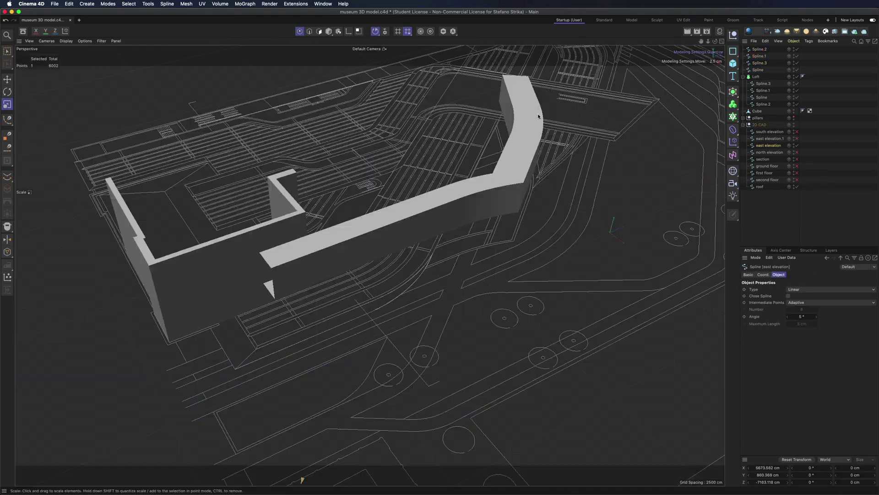
{"action": "key", "text": "super+a"}
{"action": "middle_click", "coordinate": [458, 206]}
{"action": "middle_click", "coordinate": [243, 366]}
{"action": "left_click", "coordinate": [769, 146]}
{"action": "middle_click", "coordinate": [550, 229]}
{"action": "middle_click", "coordinate": [275, 183]}
- Place the four traced roof splines under a new Loft
{"action": "left_click", "coordinate": [758, 70]}
{"action": "left_click", "coordinate": [759, 63]}
{"action": "left_click", "coordinate": [759, 56]}
{"action": "mouse_move", "coordinate": [503, 275]}
{"action": "left_mouse_down", "text": "alt"}
{"action": "mouse_move", "coordinate": [369, 265]}
{"action": "mouse_move", "coordinate": [504, 284]}
{"action": "left_mouse_up", "text": "alt"}
{"action": "left_click", "coordinate": [733, 92]}
{"action": "left_click_drag", "start_coordinate": [759, 63], "coordinate": [757, 49]}
- Move Spline.1 to the start of the new Loft's spline order and set its Y position to 860 cm
{"action": "left_click_drag", "start_coordinate": [412, 275], "coordinate": [275, 283], "text": "alt"}
{"action": "left_click_drag", "start_coordinate": [763, 63], "coordinate": [757, 53]}
{"action": "key", "text": "Return"}
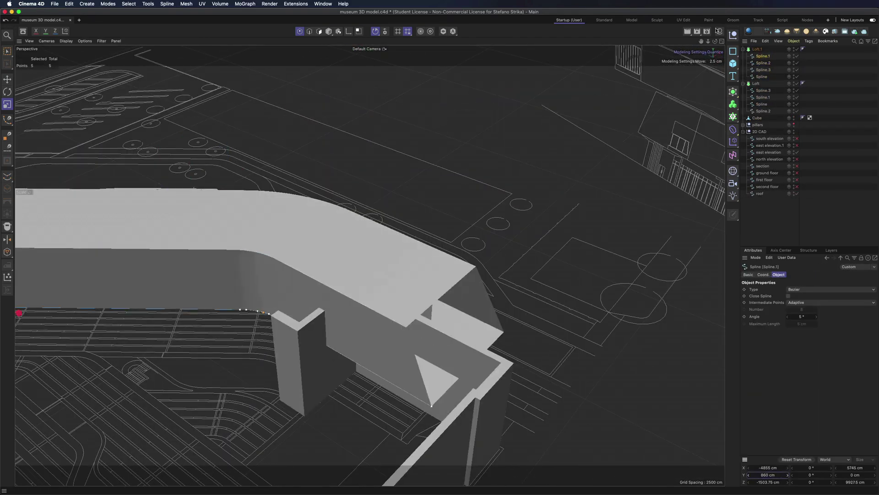
- Inspect the new Loft in shaded-with-lines display, check its cap settings, restore plain shading and save the project
{"action": "key", "text": "n"}
{"action": "key", "text": "b"}
{"action": "left_click_drag", "start_coordinate": [458, 275], "coordinate": [320, 275], "text": "alt"}
{"action": "left_click_drag", "start_coordinate": [412, 275], "coordinate": [353, 293], "text": "alt"}
{"action": "left_click", "coordinate": [757, 49]}
{"action": "left_click", "coordinate": [816, 274]}
{"action": "key", "text": "n"}
{"action": "key", "text": "a"}
{"action": "left_click", "coordinate": [770, 220]}
{"action": "left_click_drag", "start_coordinate": [715, 40], "coordinate": [664, 42]}
{"action": "key", "text": "super+s"}
- Switch to the Maps app and examine the real museum's roof volumes from several aerial angles
{"action": "mouse_move", "coordinate": [617, 483]}
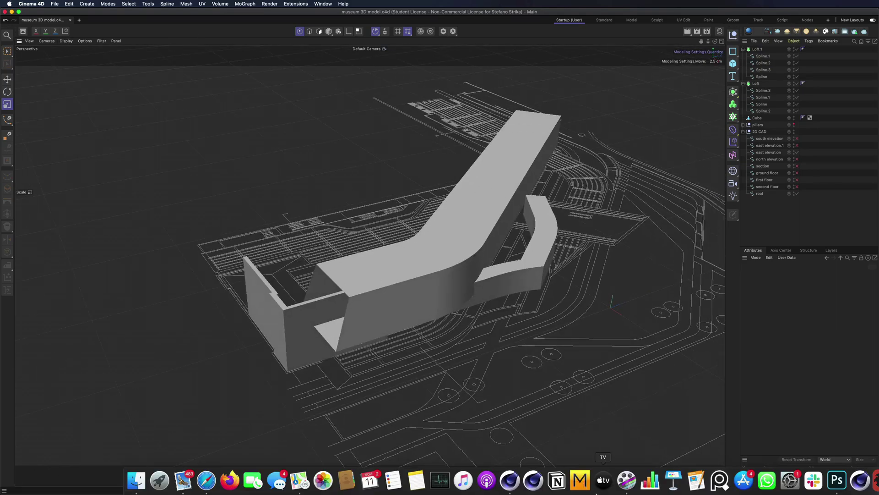
{"action": "left_click", "coordinate": [300, 480]}
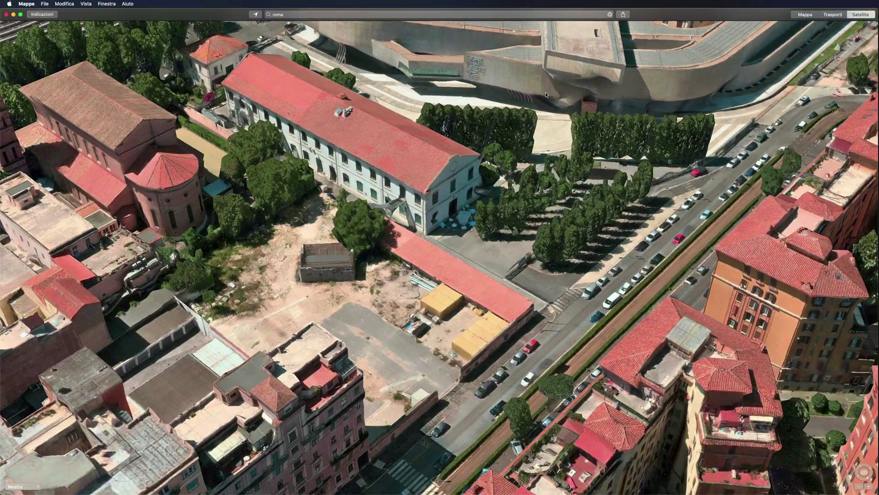
{"action": "left_click_drag", "start_coordinate": [513, 78], "coordinate": [277, 289], "text": "alt"}
{"action": "right_click", "coordinate": [545, 90]}
{"action": "left_click", "coordinate": [459, 227]}
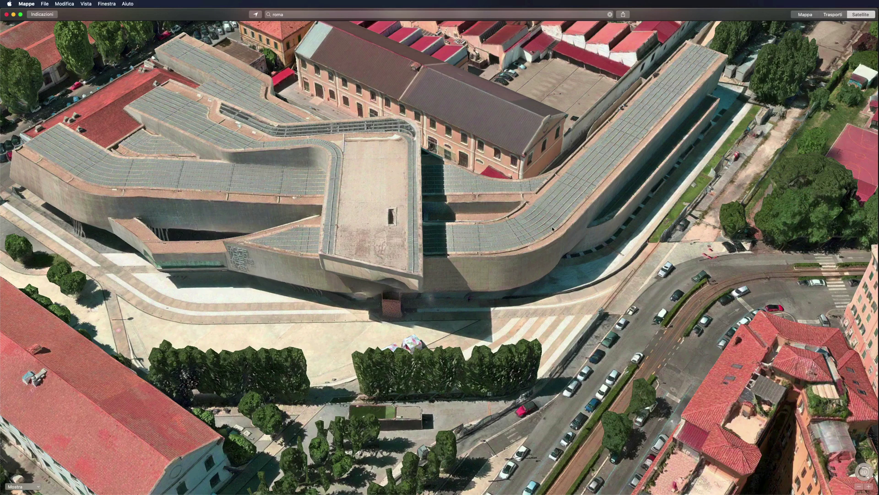
{"action": "left_click_drag", "start_coordinate": [351, 345], "coordinate": [342, 396], "text": "alt"}
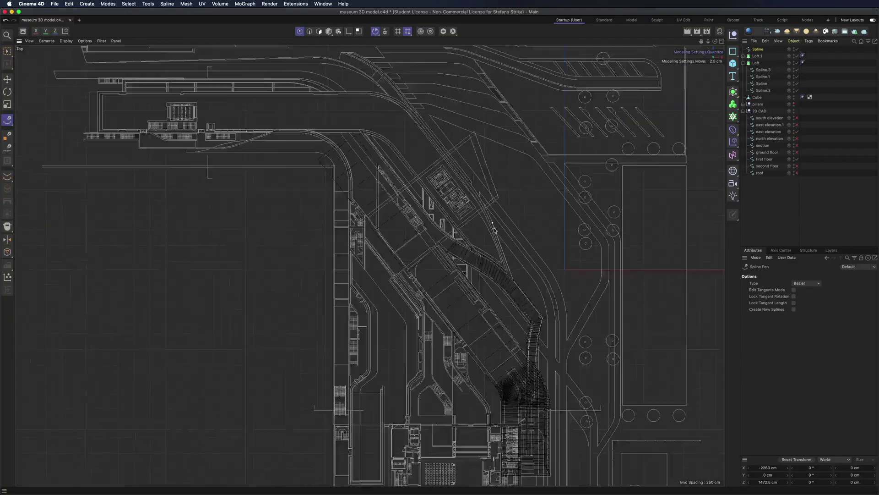
- In Cinema 4D, trace a spline along the outer edge of the upper wing over the plan in the top view
{"action": "left_click", "coordinate": [467, 181]}
{"action": "scroll", "coordinate": [403, 57], "scroll_direction": "up", "scroll_amount": 5}
{"action": "left_click", "coordinate": [436, 241]}
{"action": "scroll", "coordinate": [462, 168], "scroll_direction": "down", "scroll_amount": 5}
{"action": "scroll", "coordinate": [114, 155], "scroll_direction": "up", "scroll_amount": 4}
{"action": "left_click", "coordinate": [134, 173]}
{"action": "scroll", "coordinate": [718, 342], "scroll_direction": "down", "scroll_amount": 4}
- Trace a second spline along the opposite, inner edge of the upper wing over the plan
{"action": "scroll", "coordinate": [457, 117], "scroll_direction": "up", "scroll_amount": 4}
{"action": "scroll", "coordinate": [469, 389], "scroll_direction": "up", "scroll_amount": 4}
{"action": "left_click", "coordinate": [476, 301]}
{"action": "scroll", "coordinate": [477, 301], "scroll_direction": "down", "scroll_amount": 3}
{"action": "left_click", "coordinate": [372, 198]}
{"action": "left_click", "coordinate": [301, 159]}
{"action": "left_click_drag", "start_coordinate": [337, 178], "coordinate": [343, 170]}
- Show the roof plan and duplicate the outer traced spline as Spline.2
{"action": "left_click", "coordinate": [797, 179]}
{"action": "scroll", "coordinate": [428, 219], "scroll_direction": "down", "scroll_amount": 5}
{"action": "scroll", "coordinate": [465, 239], "scroll_direction": "up", "scroll_amount": 2}
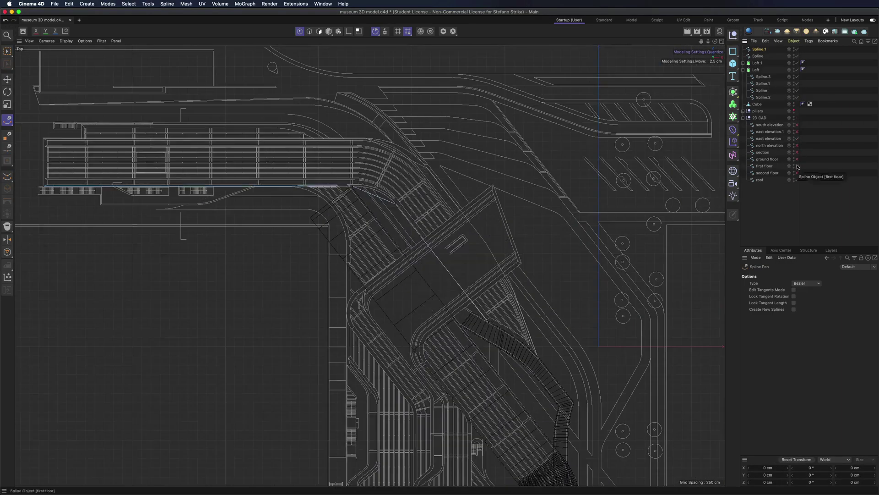
{"action": "left_click_drag", "start_coordinate": [758, 56], "coordinate": [759, 60]}
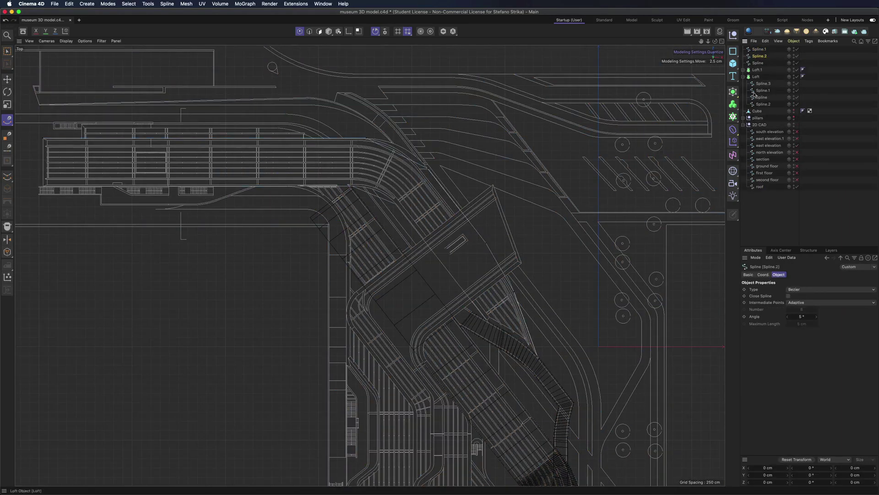
- Turn the bend of Spline.1 into an arc that follows the roof plan's curved inner edge
{"action": "key", "text": "e"}
{"action": "scroll", "coordinate": [426, 174], "scroll_direction": "up", "scroll_amount": 2}
{"action": "scroll", "coordinate": [569, 341], "scroll_direction": "down", "scroll_amount": 1}
{"action": "scroll", "coordinate": [320, 124], "scroll_direction": "up", "scroll_amount": 2}
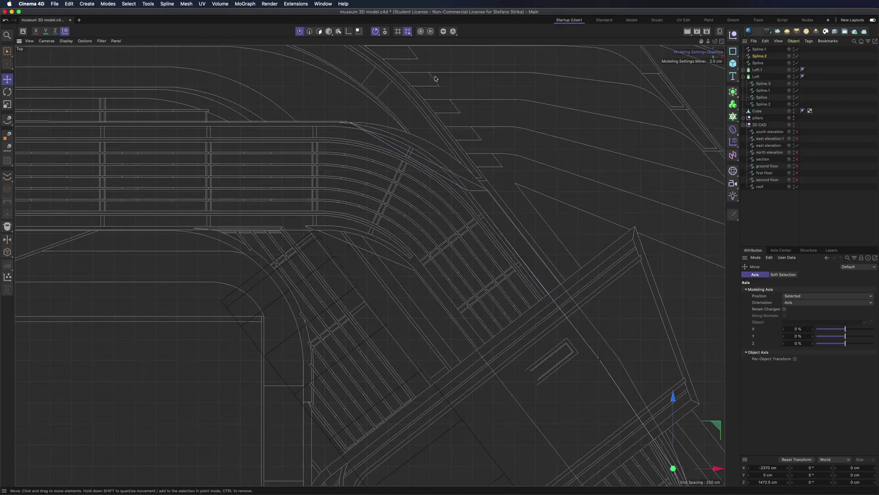
{"action": "key", "text": "space"}
{"action": "left_click", "coordinate": [758, 49]}
{"action": "scroll", "coordinate": [366, 206], "scroll_direction": "up", "scroll_amount": 2}
{"action": "left_click", "coordinate": [355, 204]}
{"action": "left_click_drag", "start_coordinate": [395, 205], "coordinate": [388, 206]}
{"action": "left_click", "coordinate": [769, 213]}
{"action": "left_click_drag", "start_coordinate": [9, 120], "coordinate": [30, 147]}
{"action": "left_click_drag", "start_coordinate": [355, 205], "coordinate": [463, 253]}
- Turn the bend of Spline.2 into an arc that follows the roof plan's curved outer edge
{"action": "left_click", "coordinate": [759, 56]}
{"action": "left_click_drag", "start_coordinate": [371, 73], "coordinate": [553, 156]}
{"action": "left_click_drag", "start_coordinate": [471, 106], "coordinate": [477, 100]}
{"action": "scroll", "coordinate": [476, 100], "scroll_direction": "down", "scroll_amount": 2}
{"action": "mouse_move", "coordinate": [530, 295]}
{"action": "left_mouse_down"}
{"action": "mouse_move", "coordinate": [450, 159]}
{"action": "mouse_move", "coordinate": [452, 110]}
{"action": "left_mouse_up"}
{"action": "scroll", "coordinate": [440, 171], "scroll_direction": "up", "scroll_amount": 2}
{"action": "key", "text": "space"}
{"action": "scroll", "coordinate": [584, 287], "scroll_direction": "down", "scroll_amount": 2}
{"action": "scroll", "coordinate": [390, 198], "scroll_direction": "down", "scroll_amount": 2}
- Set the Y positions of the traced wing splines in the perspective view
{"action": "key", "text": "F1"}
{"action": "left_click_drag", "start_coordinate": [528, 381], "coordinate": [527, 309], "text": "alt"}
{"action": "left_click", "coordinate": [768, 152]}
{"action": "left_click", "coordinate": [759, 56]}
{"action": "left_click", "coordinate": [759, 62], "text": "shift"}
{"action": "key", "text": "Return"}
{"action": "left_click", "coordinate": [758, 69]}
{"action": "left_click", "coordinate": [779, 475]}
{"action": "left_click_drag", "start_coordinate": [369, 265], "coordinate": [330, 206], "text": "alt"}
- Place the four traced wing splines under a new Loft
{"action": "left_click", "coordinate": [759, 49]}
{"action": "left_click", "coordinate": [758, 70], "text": "shift"}
{"action": "left_click", "coordinate": [733, 91], "text": "ctrl+alt"}
- Isolate the new Loft in the top view and try the Line Cut tool on it
{"action": "key", "text": "F2"}
{"action": "left_click", "coordinate": [758, 49], "text": "ctrl"}
{"action": "left_click", "coordinate": [443, 31]}
{"action": "scroll", "coordinate": [425, 216], "scroll_direction": "down", "scroll_amount": 2}
{"action": "left_click", "coordinate": [757, 49], "text": "ctrl"}
{"action": "scroll", "coordinate": [500, 216], "scroll_direction": "up", "scroll_amount": 3}
{"action": "key", "text": "k"}
{"action": "key", "text": "k"}
{"action": "left_click", "coordinate": [378, 208]}
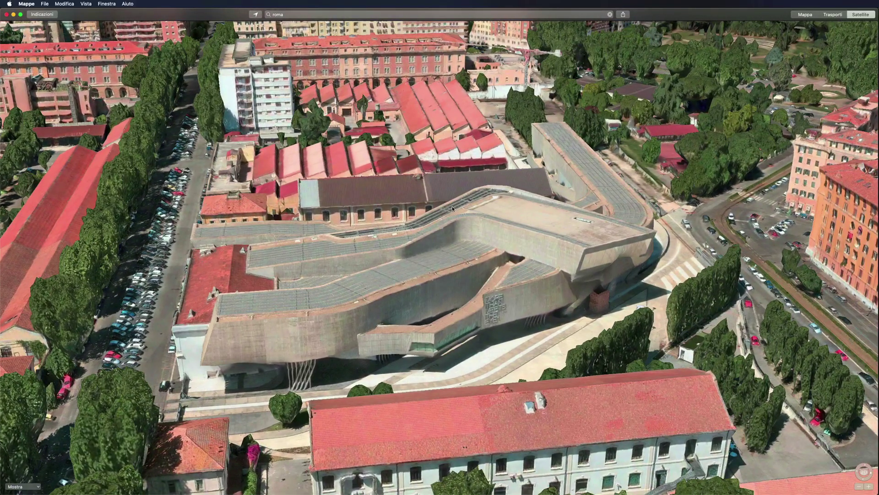
- Study the museum's stepped roof wings in the aerial satellite view from a changed angle
{"action": "left_click_drag", "start_coordinate": [533, 258], "coordinate": [524, 230]}
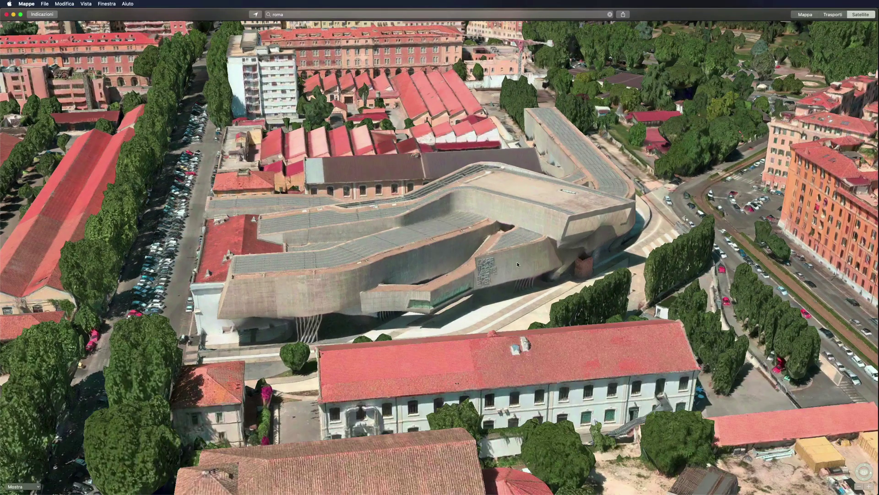
{"action": "left_click_drag", "start_coordinate": [518, 264], "coordinate": [330, 243], "text": "alt"}
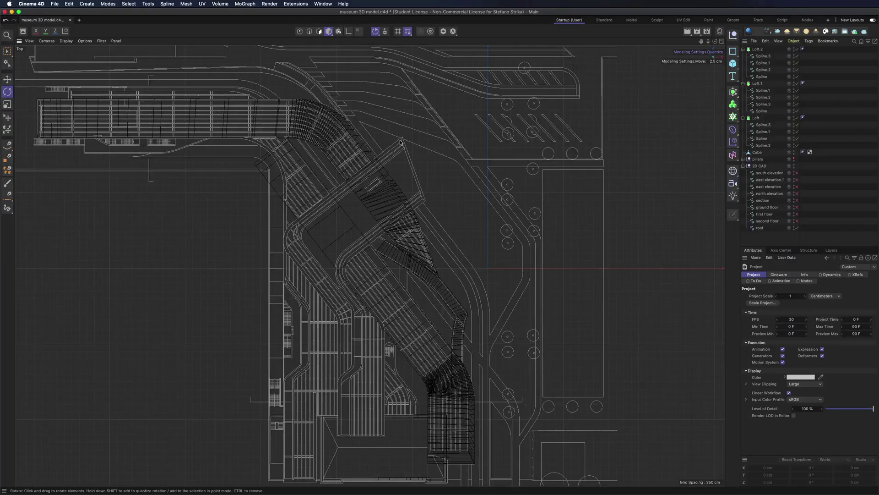
- In Cinema 4D, finish tracing a spline along the right edge of the next roof wing in the top view
{"action": "scroll", "coordinate": [392, 456], "scroll_direction": "up", "scroll_amount": 5}
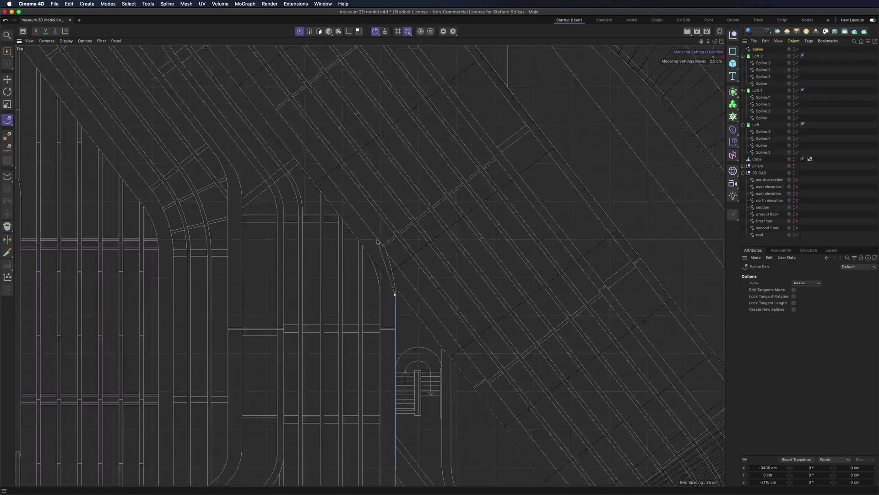
{"action": "scroll", "coordinate": [378, 239], "scroll_direction": "down", "scroll_amount": 3}
{"action": "scroll", "coordinate": [450, 135], "scroll_direction": "up", "scroll_amount": 5}
{"action": "key", "text": "Escape"}
{"action": "scroll", "coordinate": [486, 180], "scroll_direction": "down", "scroll_amount": 5}
{"action": "scroll", "coordinate": [334, 438], "scroll_direction": "up", "scroll_amount": 8}
- Trace a second spline along the opposite edge of the same roof wing over the roof plan
{"action": "left_click", "coordinate": [332, 420]}
{"action": "scroll", "coordinate": [333, 412], "scroll_direction": "down", "scroll_amount": 5}
{"action": "left_click", "coordinate": [337, 174]}
{"action": "left_click", "coordinate": [319, 125]}
{"action": "scroll", "coordinate": [312, 242], "scroll_direction": "down", "scroll_amount": 6}
{"action": "scroll", "coordinate": [458, 128], "scroll_direction": "up", "scroll_amount": 6}
{"action": "left_click", "coordinate": [455, 128]}
{"action": "key", "text": "Escape"}
{"action": "scroll", "coordinate": [532, 164], "scroll_direction": "down", "scroll_amount": 8}
- Show the east elevation and use it to find the roof height for the two traced splines
{"action": "left_click", "coordinate": [759, 49]}
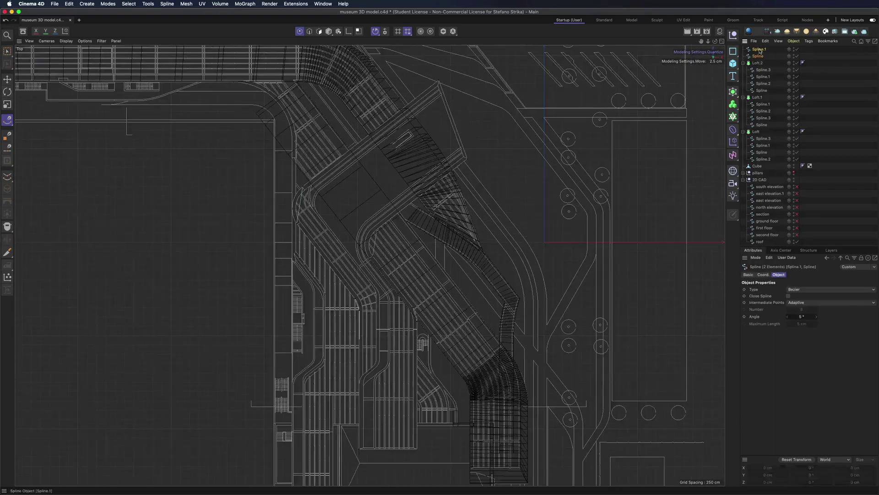
{"action": "key", "text": "F1"}
{"action": "left_click", "coordinate": [797, 200]}
{"action": "middle_click", "coordinate": [567, 246]}
{"action": "middle_click", "coordinate": [563, 320]}
{"action": "left_click", "coordinate": [769, 201]}
{"action": "middle_click", "coordinate": [504, 256]}
{"action": "middle_click", "coordinate": [229, 161]}
- Set the traced roof spline's Y position to 2275 cm
{"action": "left_click", "coordinate": [758, 56]}
{"action": "double_click", "coordinate": [768, 474]}
{"action": "key", "text": "super+v"}
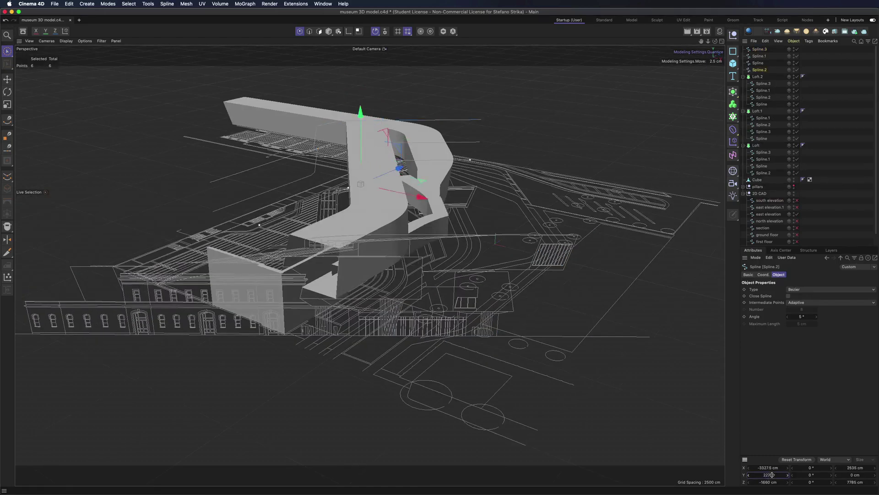
- Add an FFD deformer to Spline.2 in the newest Loft and set its grid points to 2 in every direction
{"action": "left_click", "coordinate": [762, 76]}
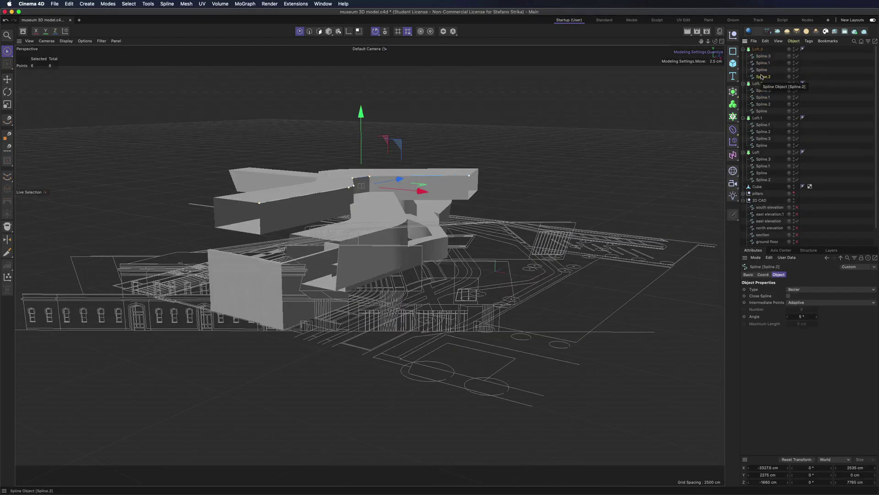
{"action": "left_click", "coordinate": [734, 130]}
{"action": "left_click", "coordinate": [759, 176]}
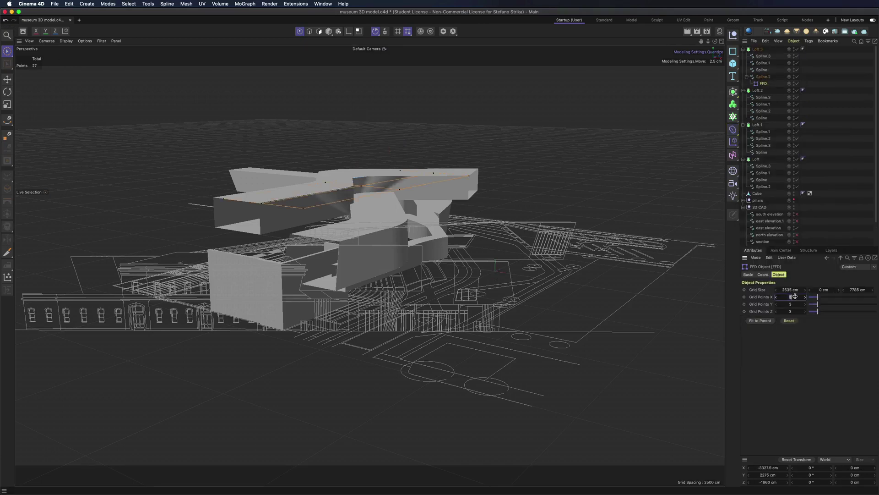
{"action": "left_click_drag", "start_coordinate": [713, 43], "coordinate": [778, 49]}
{"action": "left_click_drag", "start_coordinate": [716, 42], "coordinate": [300, 178]}
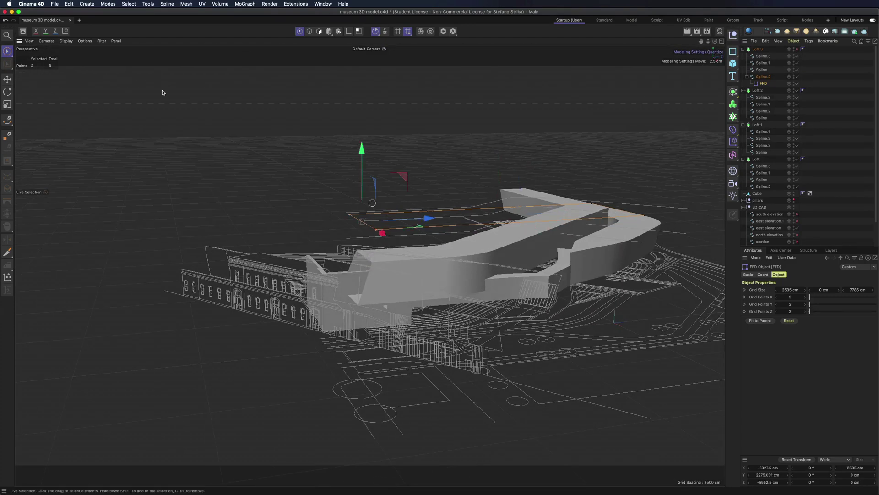
- Select the end points of Spline.2's FFD cage and undo a trial raise of them
{"action": "left_click_drag", "start_coordinate": [6, 53], "coordinate": [42, 72]}
{"action": "left_click_drag", "start_coordinate": [323, 195], "coordinate": [398, 249]}
{"action": "left_click_drag", "start_coordinate": [365, 153], "coordinate": [367, 120]}
{"action": "key", "text": "super+z"}
- Copy the FFD deformer to Spline.3 and fit the copy to its parent spline
{"action": "left_click_drag", "start_coordinate": [716, 41], "coordinate": [685, 43]}
{"action": "left_click_drag", "start_coordinate": [763, 83], "coordinate": [763, 56], "text": "ctrl"}
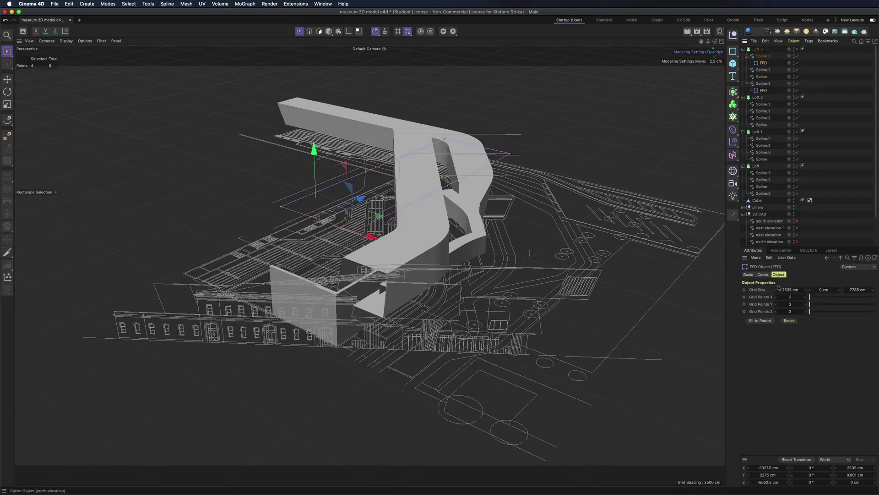
{"action": "left_click", "coordinate": [760, 321]}
- Lower the selected end points of both FFD cages and fine-tune their height against the elevation in the front view
{"action": "left_click", "coordinate": [763, 90], "text": "ctrl"}
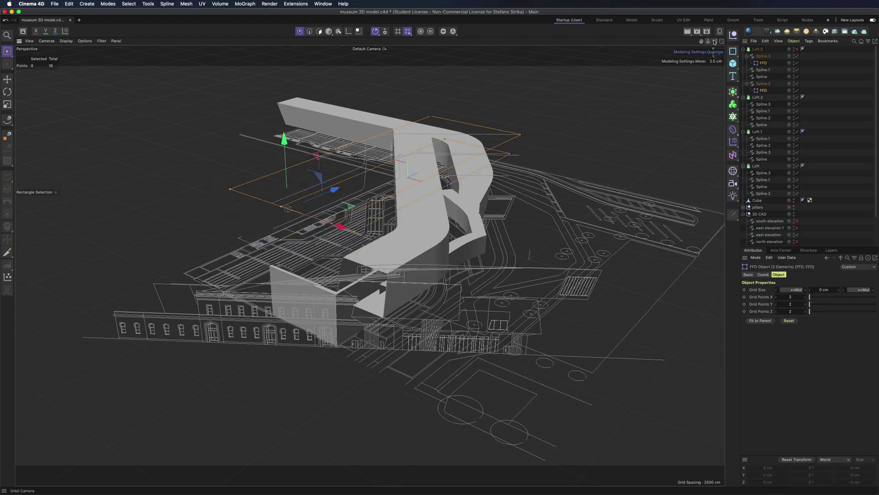
{"action": "left_click_drag", "start_coordinate": [715, 42], "coordinate": [713, 24]}
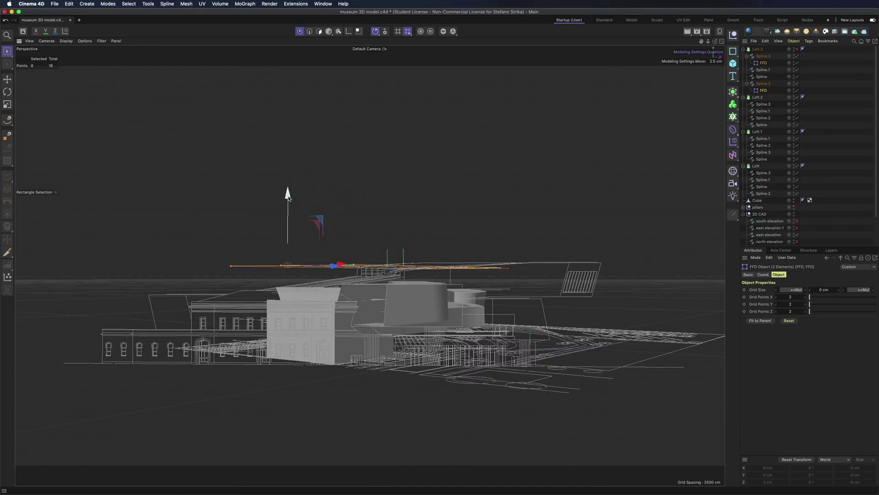
{"action": "left_click_drag", "start_coordinate": [288, 198], "coordinate": [288, 222]}
{"action": "left_click", "coordinate": [722, 41]}
{"action": "left_click", "coordinate": [722, 266]}
{"action": "scroll", "coordinate": [646, 225], "scroll_direction": "down", "scroll_amount": 10}
{"action": "scroll", "coordinate": [216, 230], "scroll_direction": "up", "scroll_amount": 4}
{"action": "scroll", "coordinate": [216, 230], "scroll_direction": "down", "scroll_amount": 2}
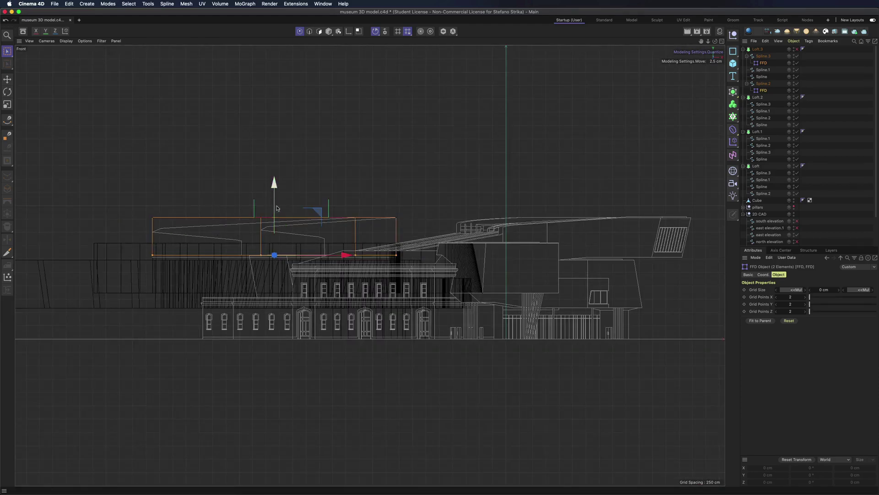
{"action": "left_click_drag", "start_coordinate": [276, 197], "coordinate": [277, 185]}
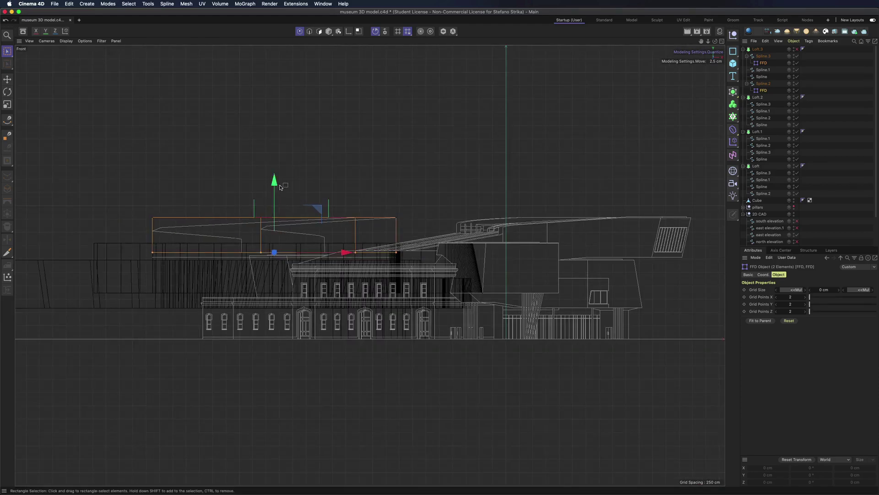
{"action": "key", "text": "F5"}
{"action": "key", "text": "F1"}
- Keep a backup of the newest Loft in a new null and name it "trash"
{"action": "left_click", "coordinate": [758, 49]}
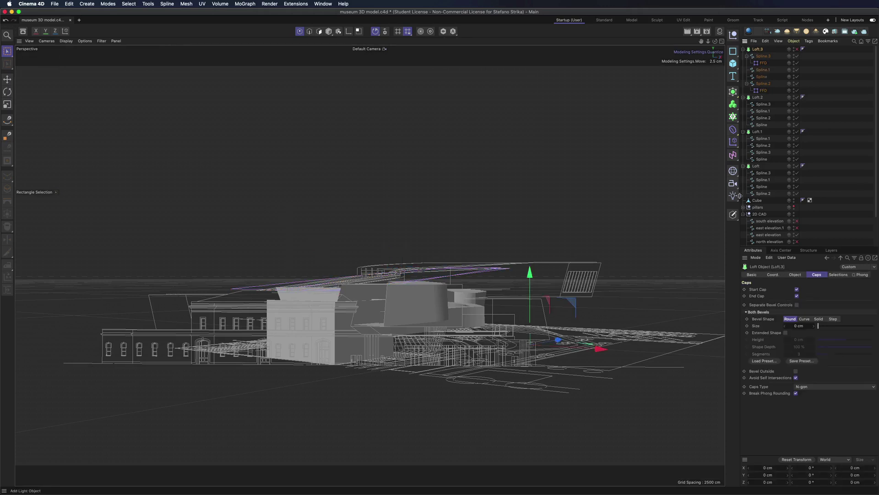
{"action": "left_click", "coordinate": [744, 213]}
{"action": "key", "text": "alt+g"}
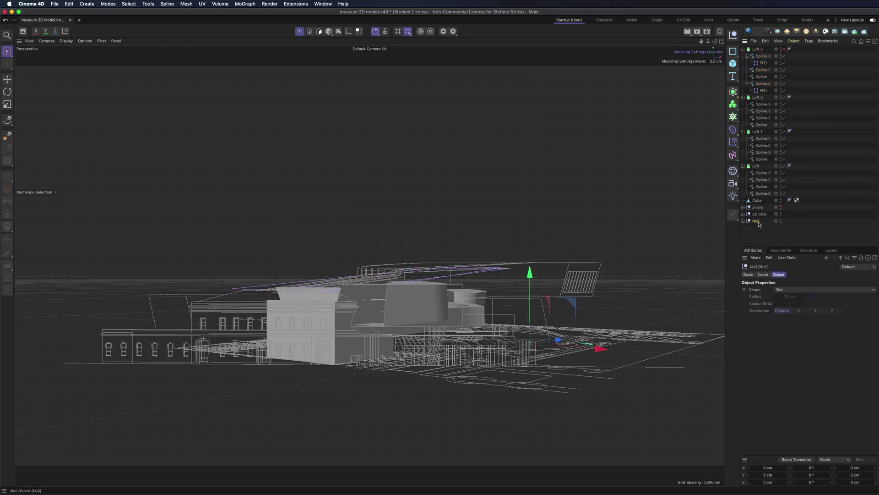
{"action": "double_click", "coordinate": [758, 221]}
{"action": "type", "text": "trash"}
{"action": "key", "text": "Return"}
- Bake the FFD deformations into Spline.3 and Spline.2 and remove the deformers from the newest Loft
{"action": "left_click", "coordinate": [763, 56]}
{"action": "right_click", "coordinate": [763, 56]}
{"action": "left_click", "coordinate": [795, 272]}
{"action": "right_click", "coordinate": [761, 90]}
{"action": "left_click", "coordinate": [788, 306]}
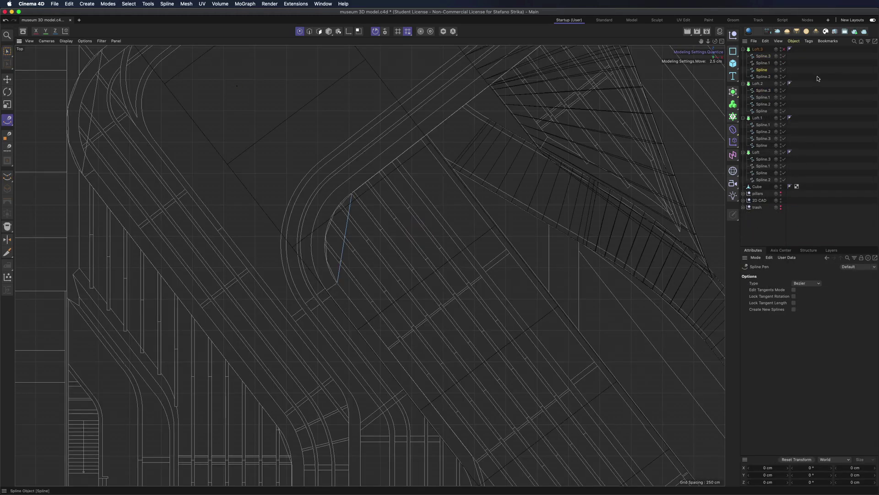
- Turn the bends of Spline and Spline.2 in the newest Loft into arcs that follow the roof plan
{"action": "left_click", "coordinate": [7, 120]}
{"action": "left_click_drag", "start_coordinate": [345, 236], "coordinate": [330, 234]}
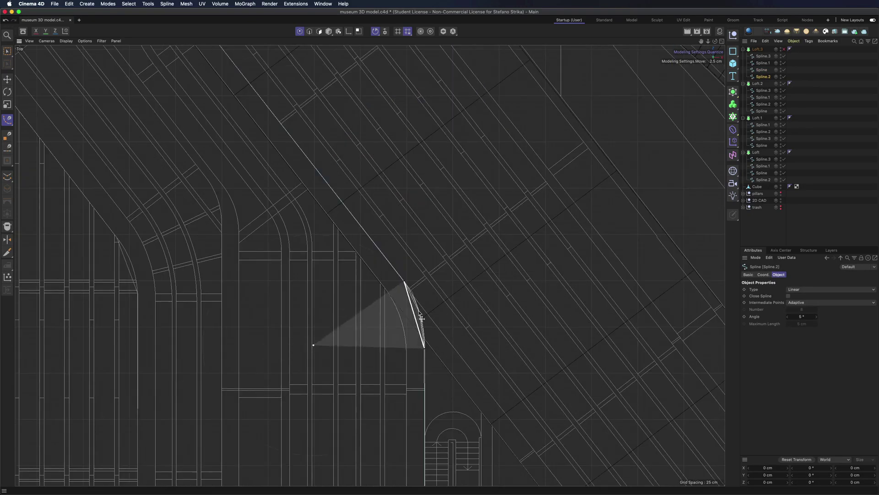
{"action": "left_click", "coordinate": [762, 77]}
{"action": "left_click", "coordinate": [760, 71]}
{"action": "scroll", "coordinate": [426, 267], "scroll_direction": "down", "scroll_amount": 10}
{"action": "scroll", "coordinate": [426, 267], "scroll_direction": "up", "scroll_amount": 10}
{"action": "left_click_drag", "start_coordinate": [508, 255], "coordinate": [514, 259]}
- Turn the upper bend of the newest Loft's Spline.1 into an arc that follows the roof plan
{"action": "left_click", "coordinate": [763, 64]}
{"action": "scroll", "coordinate": [500, 308], "scroll_direction": "down", "scroll_amount": 5}
{"action": "left_click", "coordinate": [10, 52]}
{"action": "scroll", "coordinate": [288, 133], "scroll_direction": "up", "scroll_amount": 8}
{"action": "left_click", "coordinate": [7, 120]}
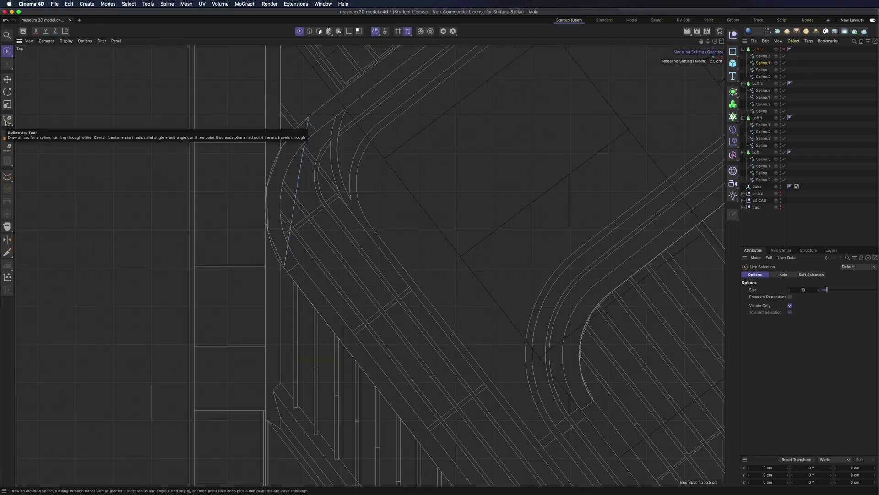
{"action": "left_click", "coordinate": [41, 166]}
{"action": "left_click_drag", "start_coordinate": [295, 191], "coordinate": [271, 218]}
- Isolate Spline.1 and turn its lower bend into an arc
{"action": "left_click", "coordinate": [7, 51]}
{"action": "scroll", "coordinate": [182, 222], "scroll_direction": "down", "scroll_amount": 5}
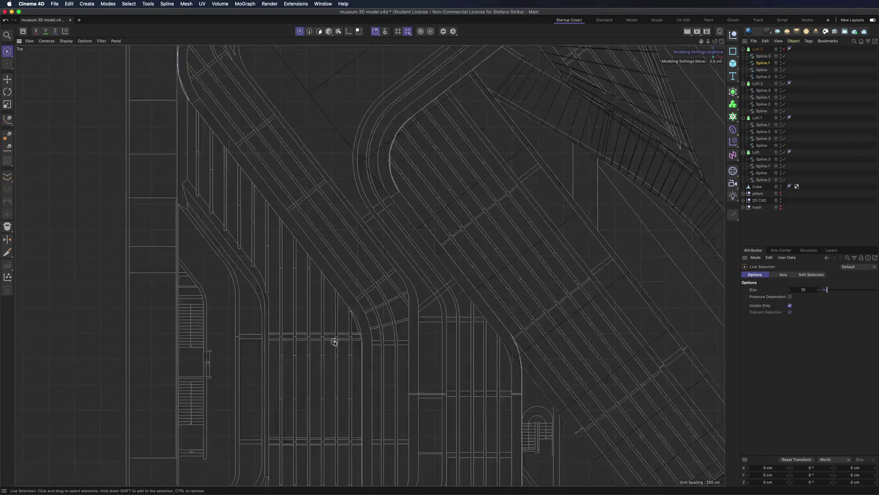
{"action": "scroll", "coordinate": [335, 340], "scroll_direction": "up", "scroll_amount": 8}
{"action": "left_click", "coordinate": [763, 63]}
{"action": "left_click", "coordinate": [443, 32]}
{"action": "left_click", "coordinate": [5, 121]}
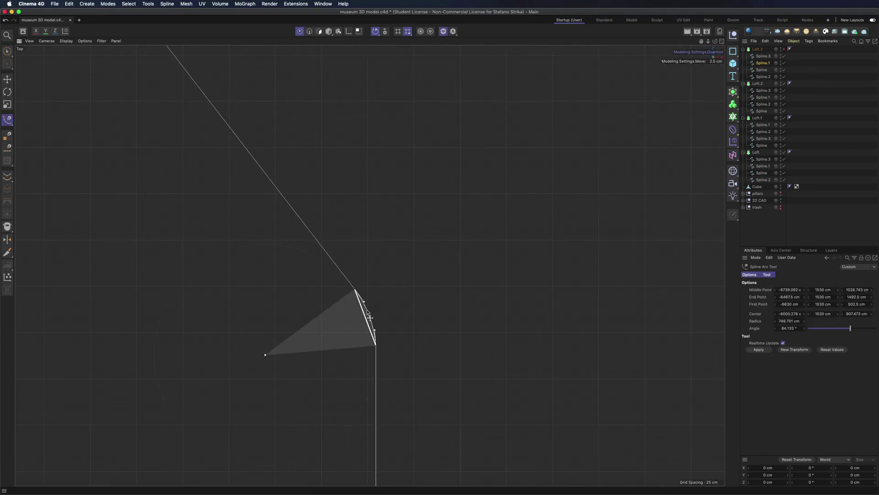
- Turn the lower bend of Spline.3 in the newest Loft into an arc that follows the roof plan
{"action": "left_click", "coordinate": [765, 56]}
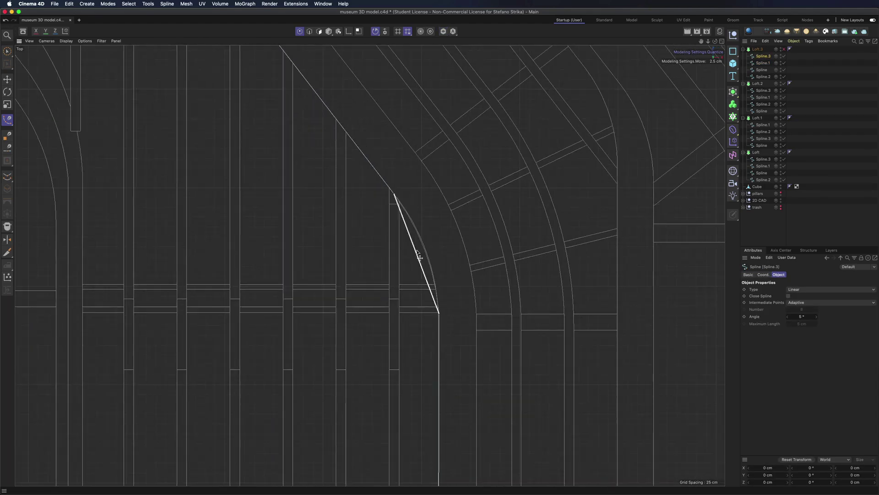
{"action": "left_click", "coordinate": [443, 32]}
{"action": "left_click_drag", "start_coordinate": [421, 255], "coordinate": [427, 250]}
- Return to the perspective view and switch the Loft.3 generator back on
{"action": "key", "text": "space"}
{"action": "left_click", "coordinate": [366, 215]}
{"action": "middle_click", "coordinate": [362, 192]}
{"action": "middle_click", "coordinate": [357, 183]}
{"action": "scroll", "coordinate": [416, 163], "scroll_direction": "down", "scroll_amount": 1}
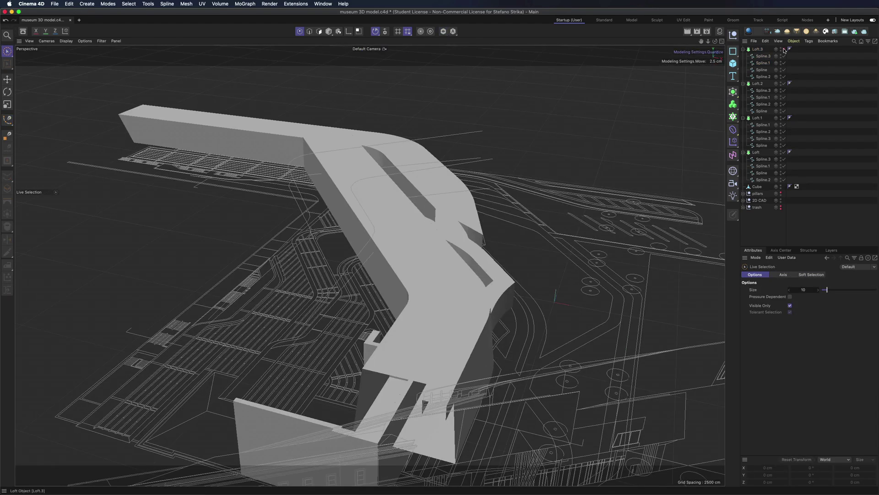
{"action": "left_click", "coordinate": [784, 49]}
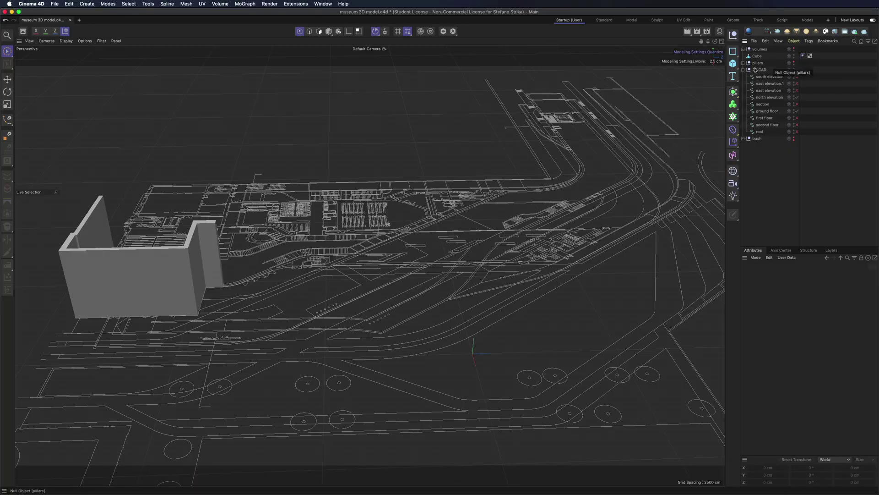
- Trace an edge of the curved exterior path on the ground floor plan with a Spline Pen spline in the top view
{"action": "key", "text": "F2"}
{"action": "scroll", "coordinate": [593, 296], "scroll_direction": "up", "scroll_amount": 5}
{"action": "left_click", "coordinate": [8, 119]}
{"action": "left_click", "coordinate": [37, 129]}
{"action": "scroll", "coordinate": [532, 437], "scroll_direction": "up", "scroll_amount": 8}
{"action": "left_click", "coordinate": [503, 442]}
{"action": "scroll", "coordinate": [503, 443], "scroll_direction": "down", "scroll_amount": 10}
{"action": "scroll", "coordinate": [499, 279], "scroll_direction": "up", "scroll_amount": 6}
{"action": "scroll", "coordinate": [498, 281], "scroll_direction": "up", "scroll_amount": 5}
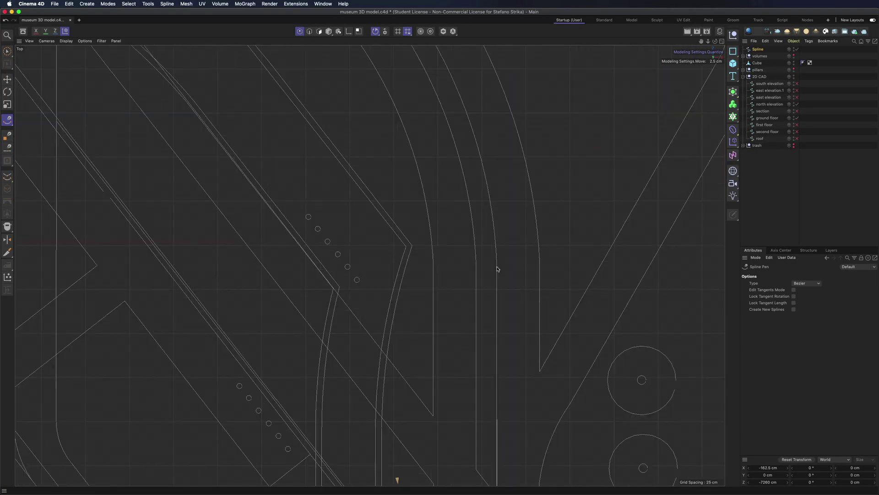
{"action": "left_click", "coordinate": [497, 264]}
{"action": "scroll", "coordinate": [528, 346], "scroll_direction": "down", "scroll_amount": 8}
{"action": "scroll", "coordinate": [510, 304], "scroll_direction": "up", "scroll_amount": 5}
{"action": "scroll", "coordinate": [519, 298], "scroll_direction": "down", "scroll_amount": 4}
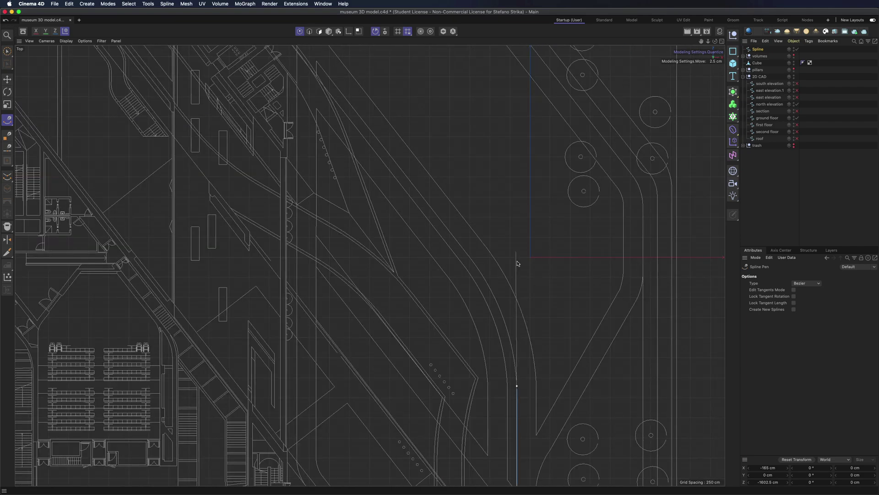
{"action": "scroll", "coordinate": [517, 338], "scroll_direction": "up", "scroll_amount": 8}
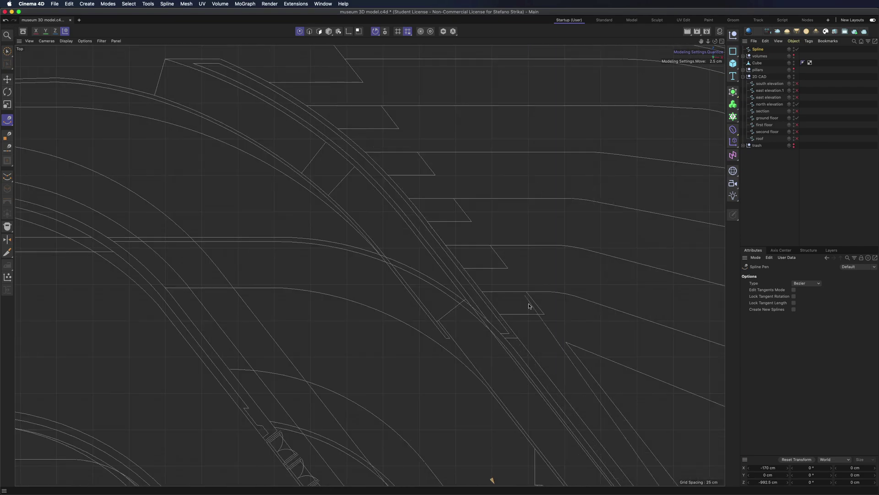
{"action": "scroll", "coordinate": [490, 282], "scroll_direction": "down", "scroll_amount": 8}
- Align the points of the new spline's straight lower section by setting their X size to 0
{"action": "left_click", "coordinate": [8, 51]}
{"action": "left_click", "coordinate": [489, 300]}
{"action": "scroll", "coordinate": [490, 232], "scroll_direction": "down", "scroll_amount": 4}
{"action": "key", "text": "super+a"}
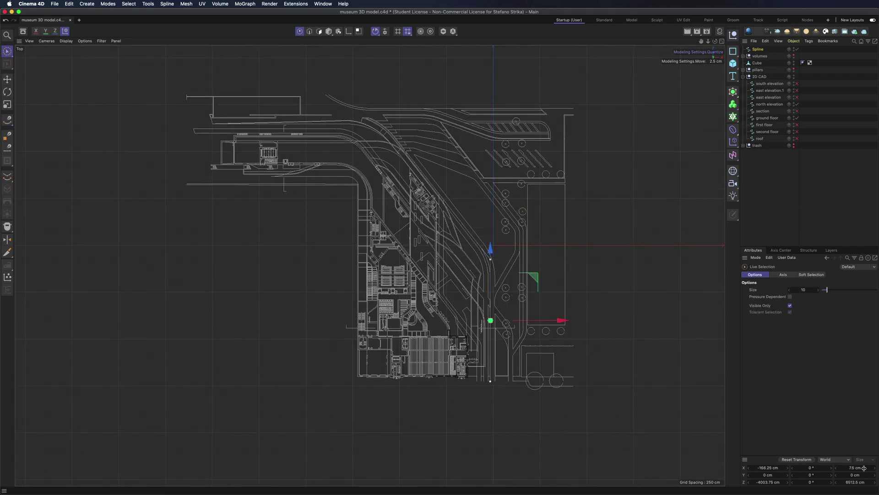
{"action": "double_click", "coordinate": [864, 467]}
{"action": "type", "text": "0"}
{"action": "key", "text": "Return"}
- Fine-tune the spline's bend points against the plan and turn the bend into an arc that follows the path edge
{"action": "scroll", "coordinate": [490, 260], "scroll_direction": "up", "scroll_amount": 6}
{"action": "scroll", "coordinate": [490, 260], "scroll_direction": "down", "scroll_amount": 3}
{"action": "scroll", "coordinate": [489, 410], "scroll_direction": "up", "scroll_amount": 10}
{"action": "left_click_drag", "start_coordinate": [528, 353], "coordinate": [530, 353]}
{"action": "scroll", "coordinate": [483, 327], "scroll_direction": "down", "scroll_amount": 10}
{"action": "scroll", "coordinate": [482, 180], "scroll_direction": "up", "scroll_amount": 8}
{"action": "left_click", "coordinate": [8, 120]}
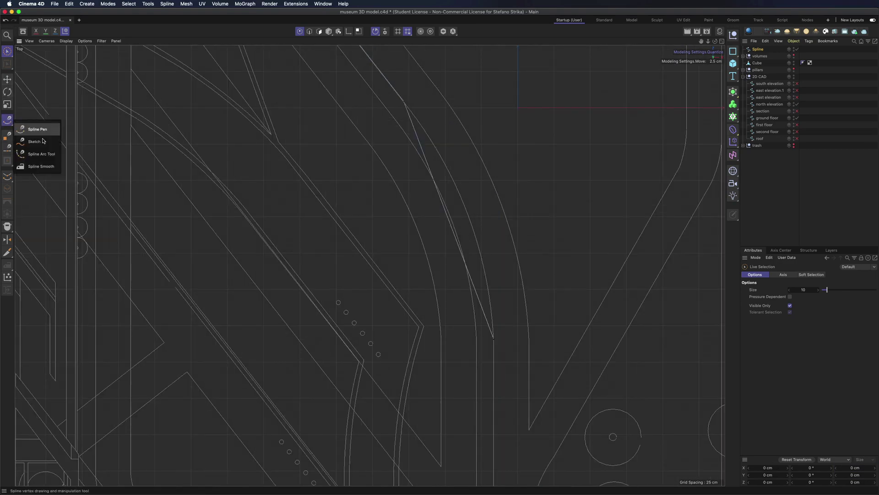
{"action": "left_click", "coordinate": [41, 164]}
{"action": "left_click_drag", "start_coordinate": [449, 221], "coordinate": [467, 212]}
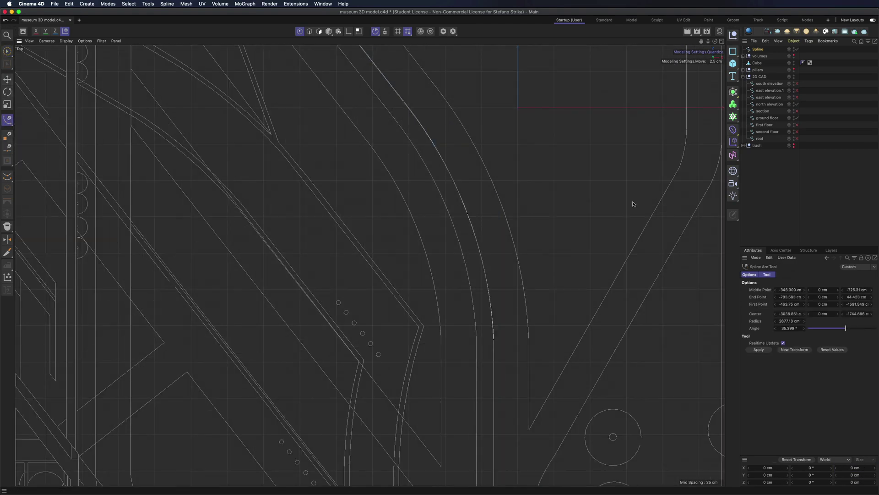
- Outline the path spline outward to the neighbouring path edge with Create Outline
{"action": "left_click", "coordinate": [757, 50]}
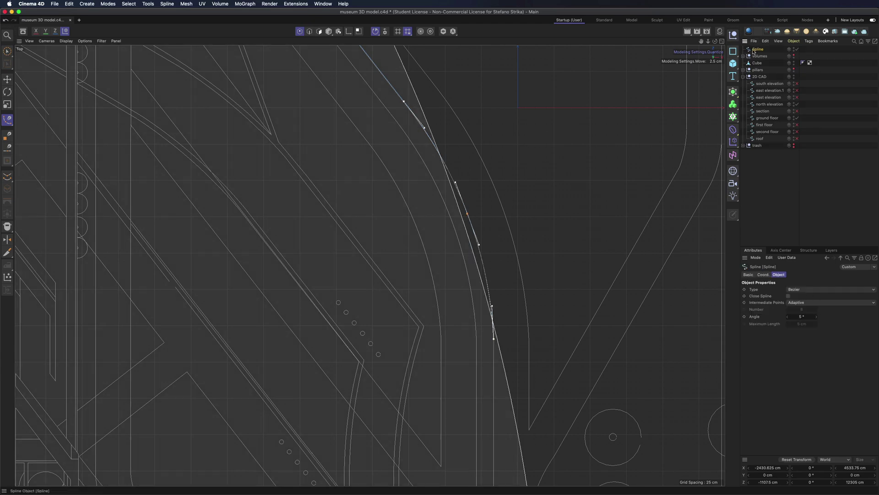
{"action": "key", "text": "space"}
{"action": "right_click", "coordinate": [545, 154]}
{"action": "left_click", "coordinate": [570, 239]}
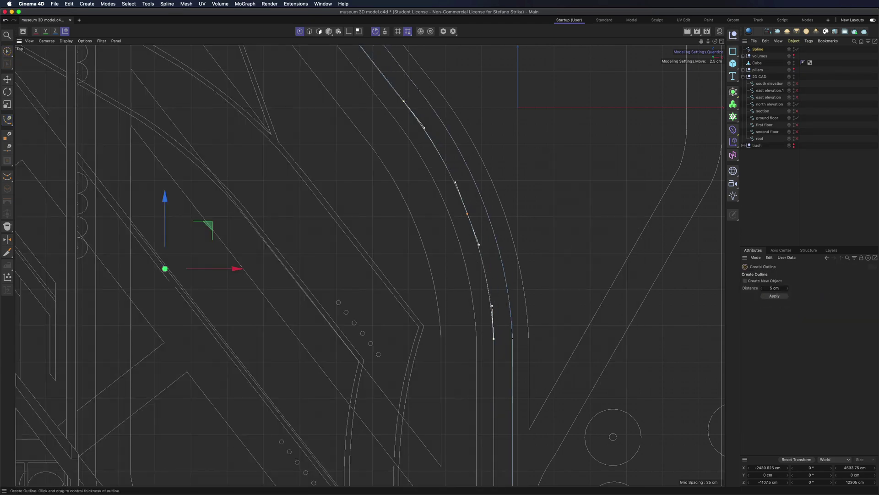
{"action": "scroll", "coordinate": [529, 197], "scroll_direction": "down", "scroll_amount": 5}
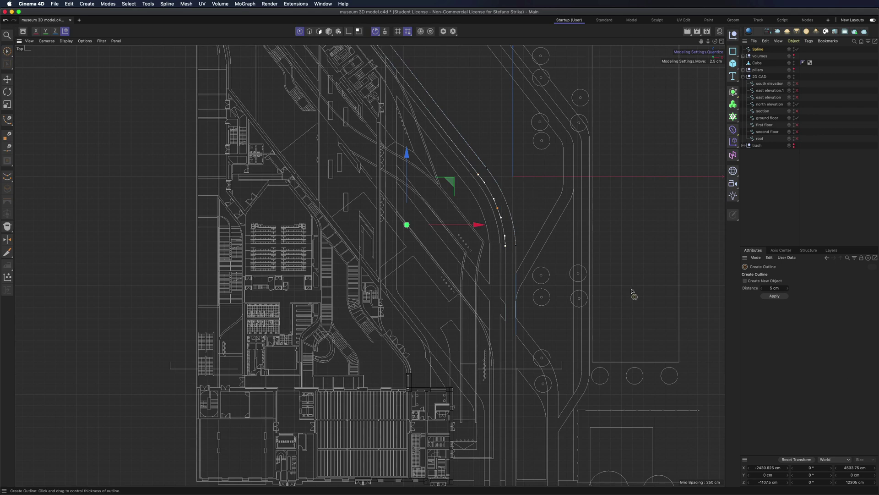
{"action": "scroll", "coordinate": [533, 143], "scroll_direction": "down", "scroll_amount": 3}
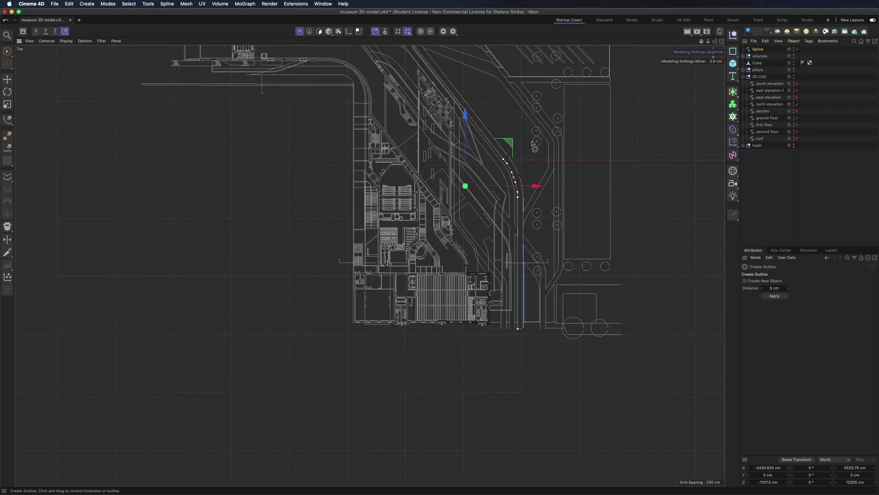
{"action": "scroll", "coordinate": [532, 143], "scroll_direction": "up", "scroll_amount": 4}
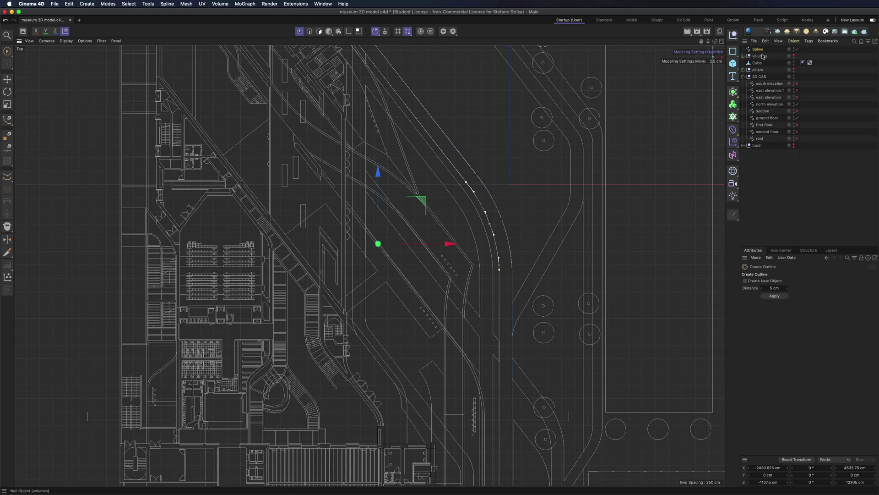
- Duplicate the outlined spline and delete the unneeded points from the copy
{"action": "left_click_drag", "start_coordinate": [761, 47], "coordinate": [760, 46], "text": "ctrl"}
{"action": "left_click", "coordinate": [129, 4]}
{"action": "left_click", "coordinate": [135, 128]}
{"action": "key", "text": "Delete"}
{"action": "scroll", "coordinate": [429, 218], "scroll_direction": "up", "scroll_amount": 5}
{"action": "right_click", "coordinate": [641, 132]}
{"action": "left_click", "coordinate": [664, 219]}
{"action": "left_click_drag", "start_coordinate": [604, 220], "coordinate": [591, 219]}
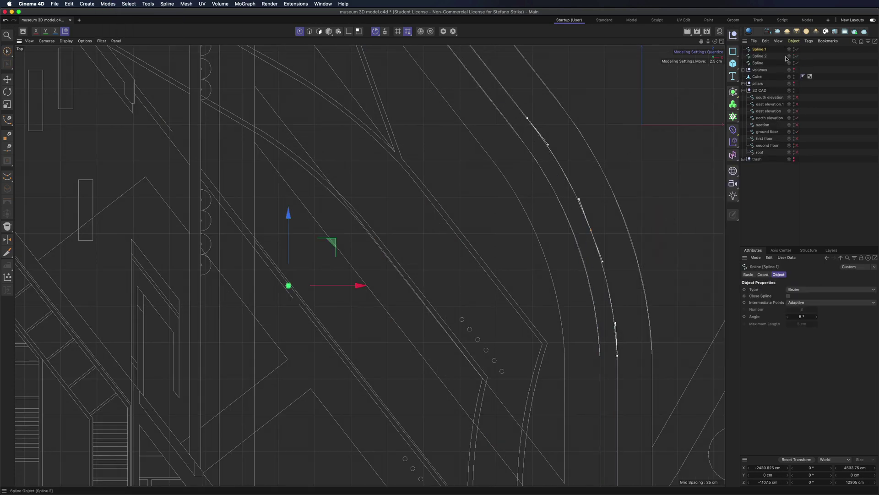
{"action": "left_click", "coordinate": [763, 56]}
{"action": "key", "text": "Delete"}
- Outline the spline copy inward as a new object along the inner path strip and delete the leftover spline
{"action": "left_click", "coordinate": [760, 49]}
{"action": "right_click", "coordinate": [627, 98]}
{"action": "left_click", "coordinate": [662, 184]}
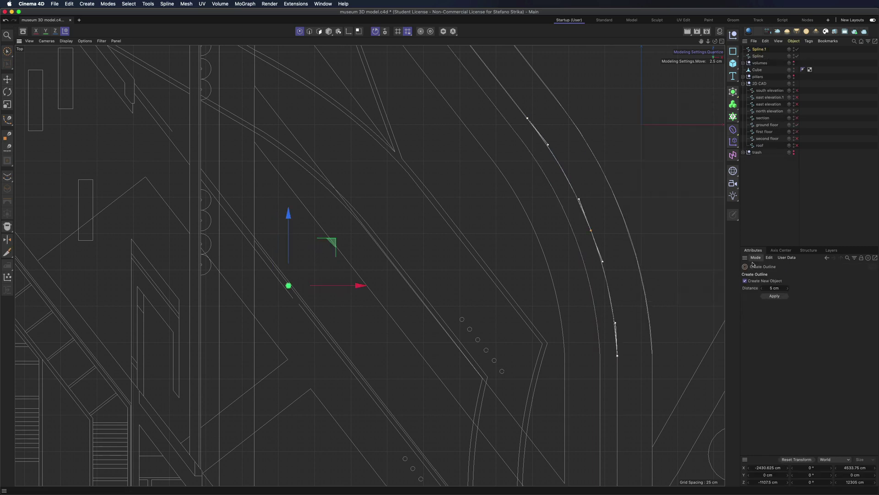
{"action": "mouse_move", "coordinate": [645, 165]}
{"action": "left_mouse_down"}
{"action": "mouse_move", "coordinate": [627, 172]}
{"action": "mouse_move", "coordinate": [636, 163]}
{"action": "left_mouse_up"}
{"action": "left_click", "coordinate": [760, 55]}
{"action": "key", "text": "Delete"}
{"action": "left_click", "coordinate": [760, 50]}
{"action": "left_click_drag", "start_coordinate": [548, 164], "coordinate": [524, 165]}
- Create two Loft objects and nest one closed path outline in each to surface both exterior path strips
{"action": "scroll", "coordinate": [524, 165], "scroll_direction": "down", "scroll_amount": 10}
{"action": "middle_click", "coordinate": [525, 166]}
{"action": "middle_click", "coordinate": [329, 183]}
{"action": "left_click_drag", "start_coordinate": [403, 190], "coordinate": [464, 195], "text": "alt"}
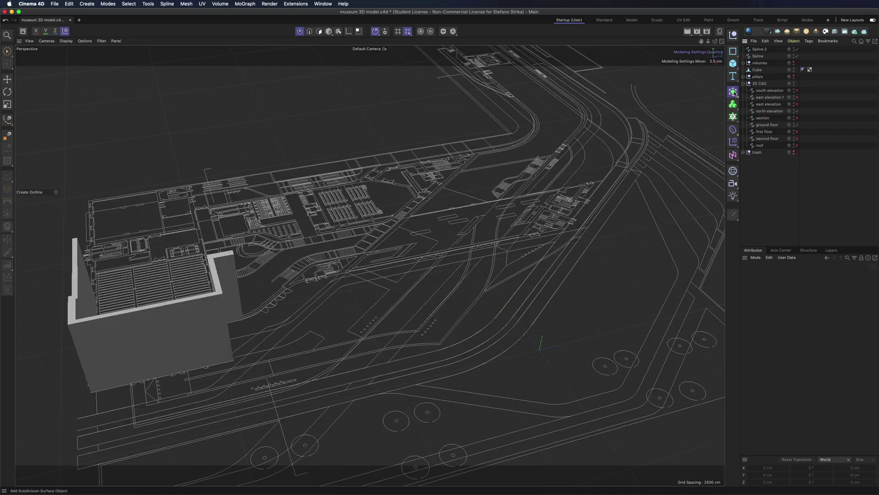
{"action": "left_click", "coordinate": [733, 93]}
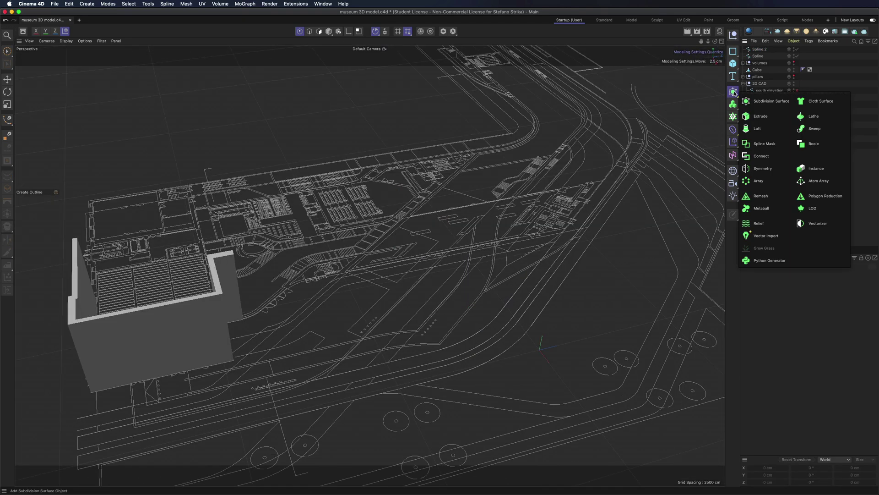
{"action": "left_click", "coordinate": [760, 128]}
{"action": "left_click", "coordinate": [759, 57]}
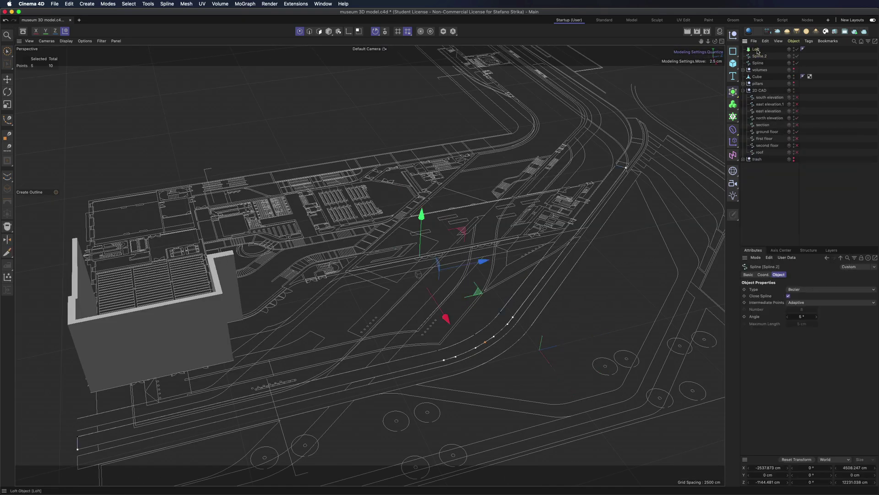
{"action": "left_click_drag", "start_coordinate": [757, 50], "coordinate": [781, 56], "text": "ctrl"}
{"action": "left_click", "coordinate": [754, 187]}
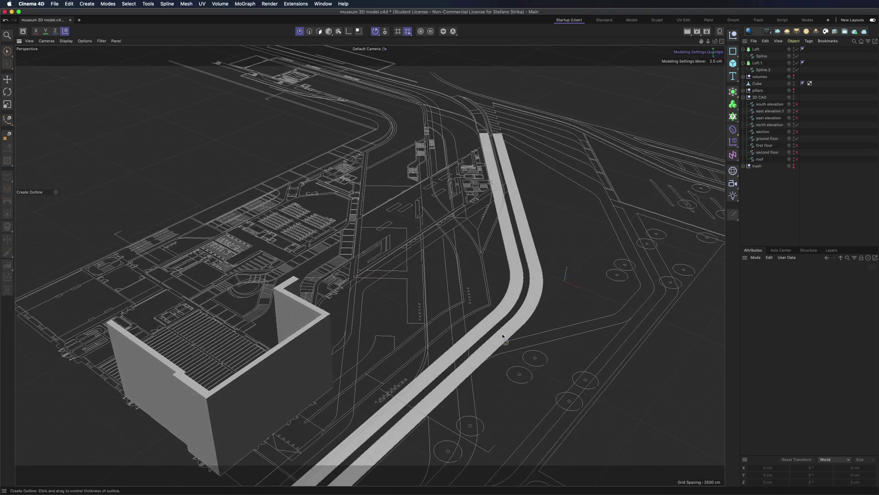
{"action": "scroll", "coordinate": [570, 208], "scroll_direction": "down", "scroll_amount": 5}
{"action": "scroll", "coordinate": [464, 412], "scroll_direction": "up", "scroll_amount": 5}
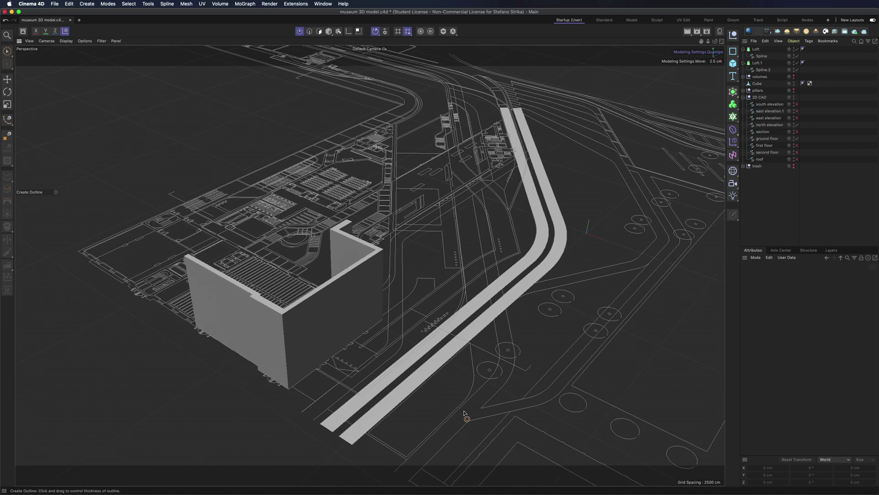
{"action": "scroll", "coordinate": [522, 304], "scroll_direction": "down", "scroll_amount": 2}
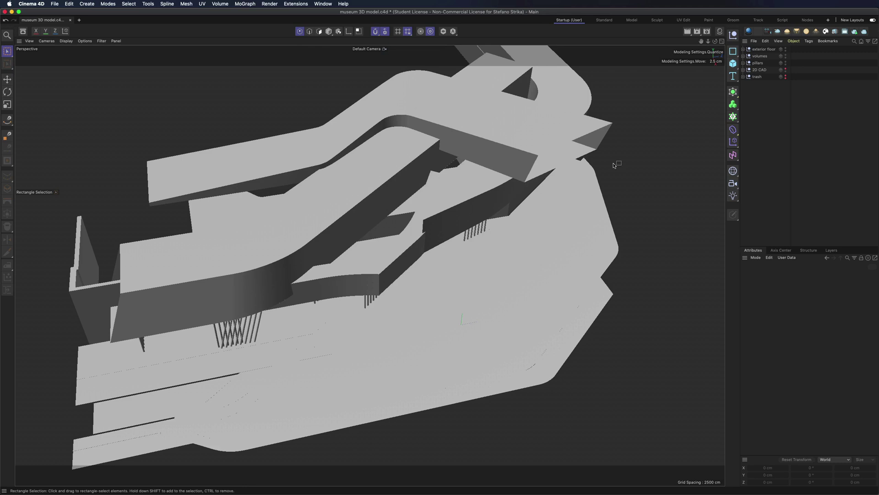
- Create a new material and load concrete-024_d100.png as its color texture
{"action": "left_click", "coordinate": [636, 41]}
{"action": "left_click", "coordinate": [650, 46]}
{"action": "double_click", "coordinate": [630, 73]}
{"action": "left_click_drag", "start_coordinate": [878, 183], "coordinate": [773, 145]}
{"action": "left_click", "coordinate": [619, 165]}
{"action": "left_click", "coordinate": [776, 151]}
{"action": "left_click", "coordinate": [777, 156]}
- Set the concrete material's viewport texture preview size to 4096x4096 and close its editor
{"action": "left_click", "coordinate": [651, 223]}
{"action": "left_click", "coordinate": [765, 101]}
{"action": "left_click", "coordinate": [762, 165]}
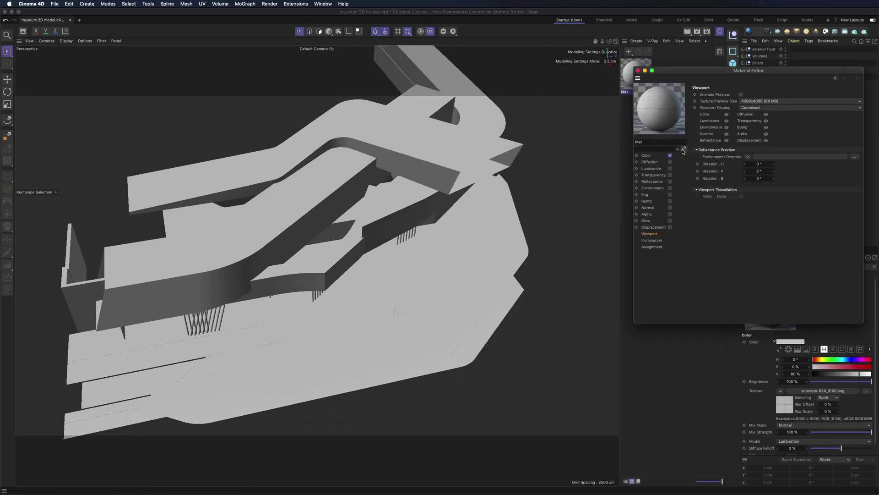
{"action": "left_click_drag", "start_coordinate": [759, 182], "coordinate": [750, 182]}
{"action": "left_click", "coordinate": [637, 70]}
- Apply the concrete material to the volumes group with cubic projection
{"action": "left_click_drag", "start_coordinate": [317, 265], "coordinate": [318, 256], "text": "alt"}
{"action": "left_click_drag", "start_coordinate": [760, 58], "coordinate": [760, 56]}
{"action": "scroll", "coordinate": [128, 279], "scroll_direction": "up", "scroll_amount": 10}
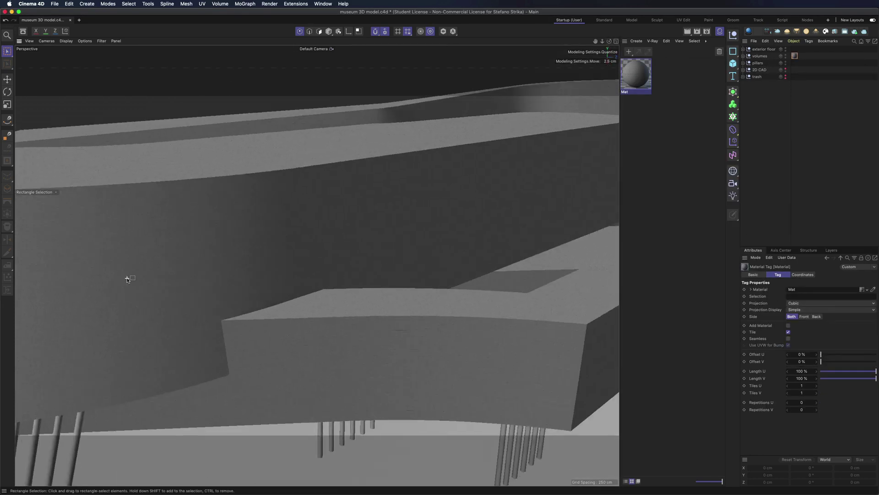
{"action": "scroll", "coordinate": [128, 279], "scroll_direction": "up", "scroll_amount": 3}
- Set the concrete material tag's scale to 50 cm on the X, Y and Z axes
{"action": "left_click", "coordinate": [803, 274]}
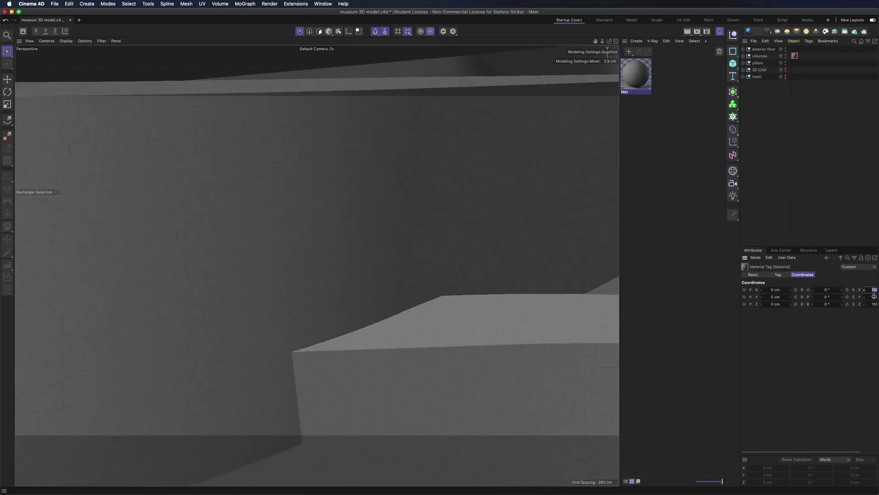
{"action": "type", "text": "50"}
{"action": "key", "text": "Return"}
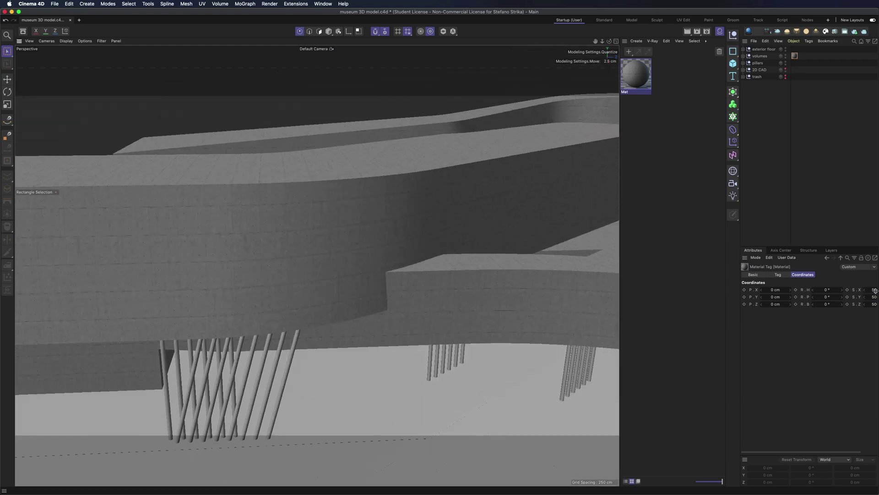
{"action": "left_click_drag", "start_coordinate": [739, 240], "coordinate": [728, 240]}
- Duplicate the concrete material and replace the copy's color texture with Pebbles_012_baseColor.jpg
{"action": "left_click_drag", "start_coordinate": [316, 216], "coordinate": [320, 120], "text": "alt"}
{"action": "scroll", "coordinate": [320, 119], "scroll_direction": "down", "scroll_amount": 5}
{"action": "middle_click_drag", "start_coordinate": [320, 120], "coordinate": [311, 266], "text": "alt"}
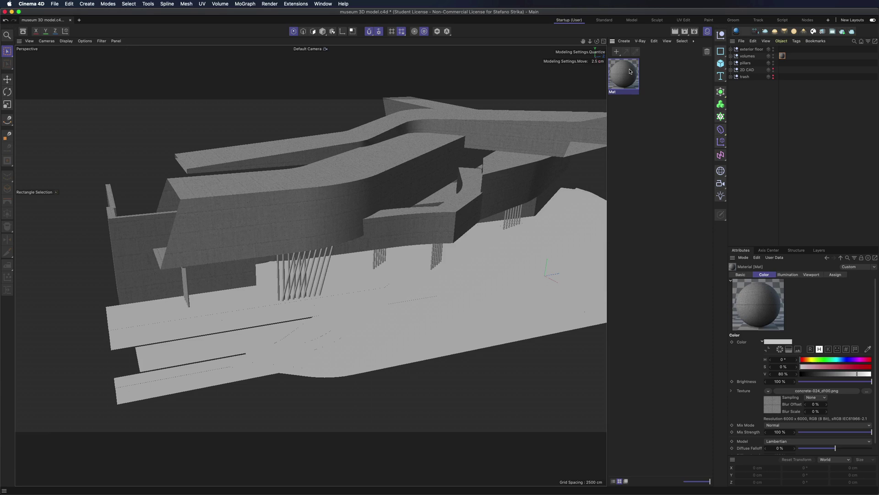
{"action": "double_click", "coordinate": [655, 76]}
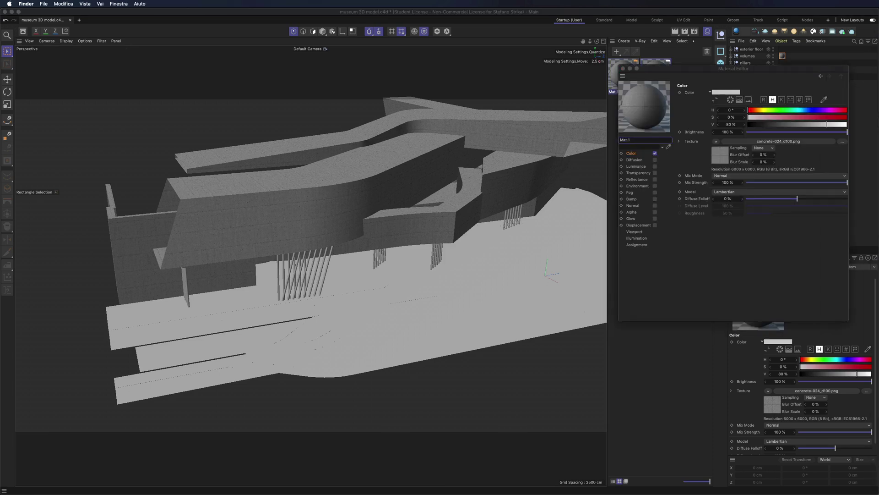
{"action": "left_click_drag", "start_coordinate": [805, 136], "coordinate": [805, 138]}
{"action": "left_click", "coordinate": [623, 68]}
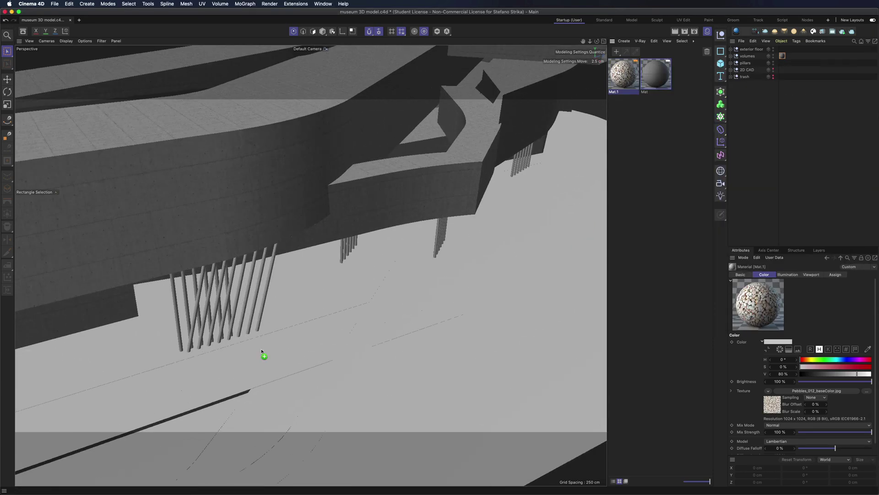
- Apply the pebbles material to the exterior floor strips, including Loft.1, and set its tag scale to 155 cm on all axes
{"action": "left_click_drag", "start_coordinate": [261, 351], "coordinate": [262, 353]}
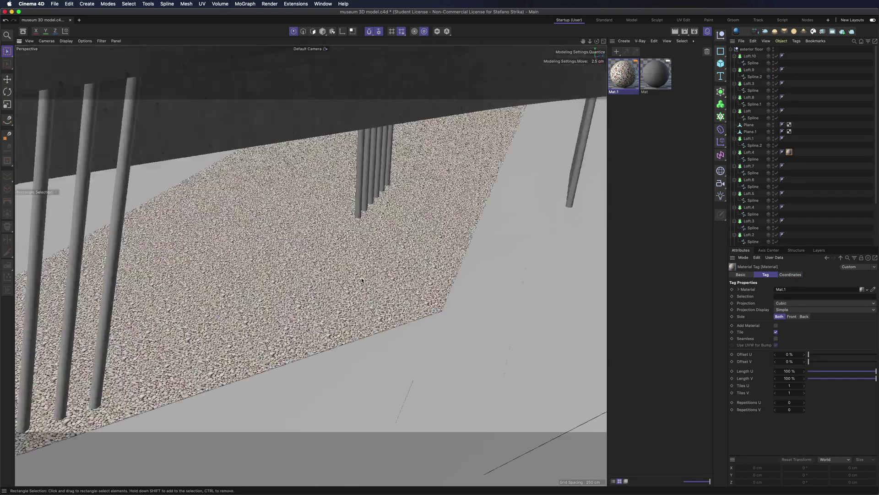
{"action": "left_click", "coordinate": [790, 274]}
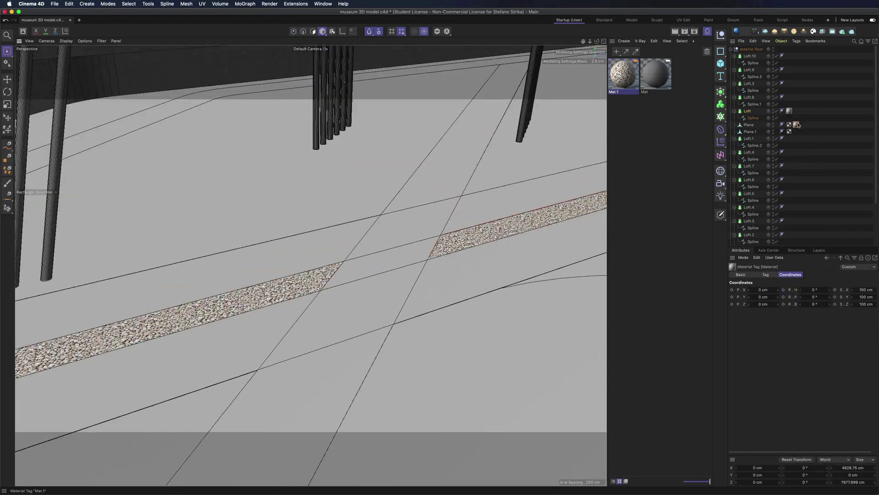
{"action": "type", "text": "155"}
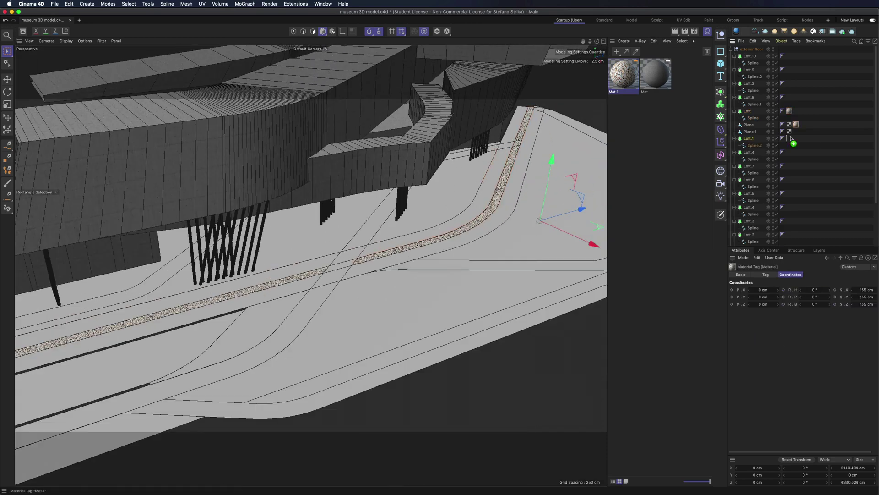
{"action": "left_click_drag", "start_coordinate": [623, 74], "coordinate": [749, 138]}
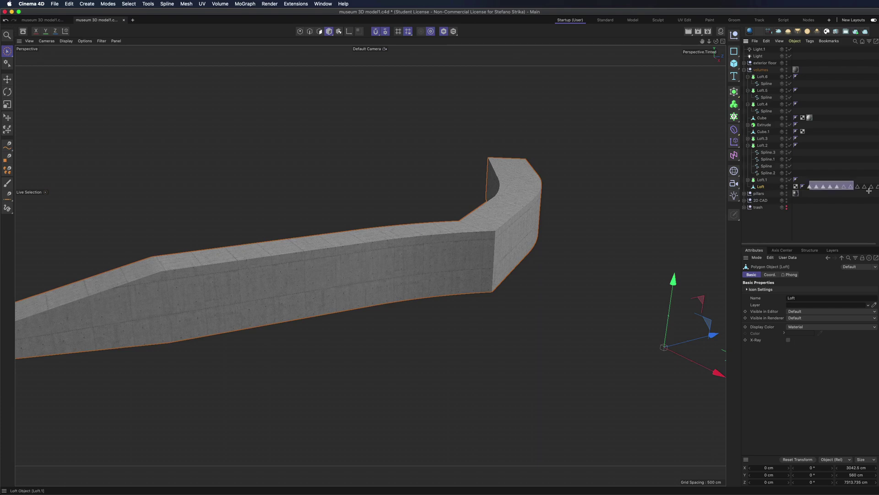
- Delete the selection tags from the polygon Loft in the volumes group and reverse the normals of all its polygons
{"action": "left_click_drag", "start_coordinate": [869, 190], "coordinate": [877, 190]}
{"action": "key", "text": "Delete"}
{"action": "left_click", "coordinate": [760, 189]}
{"action": "left_click", "coordinate": [319, 31]}
{"action": "key", "text": "super+a"}
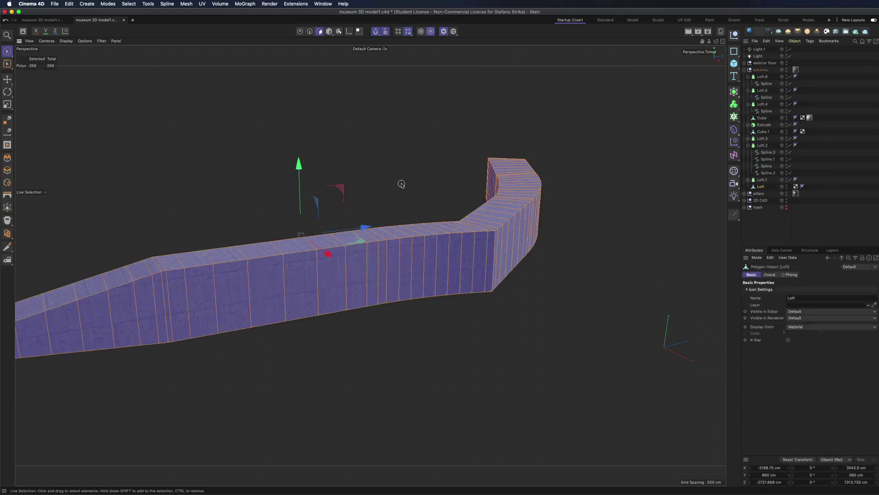
{"action": "right_click", "coordinate": [401, 184]}
{"action": "left_click", "coordinate": [425, 481]}
{"action": "scroll", "coordinate": [572, 207], "scroll_direction": "down", "scroll_amount": 3}
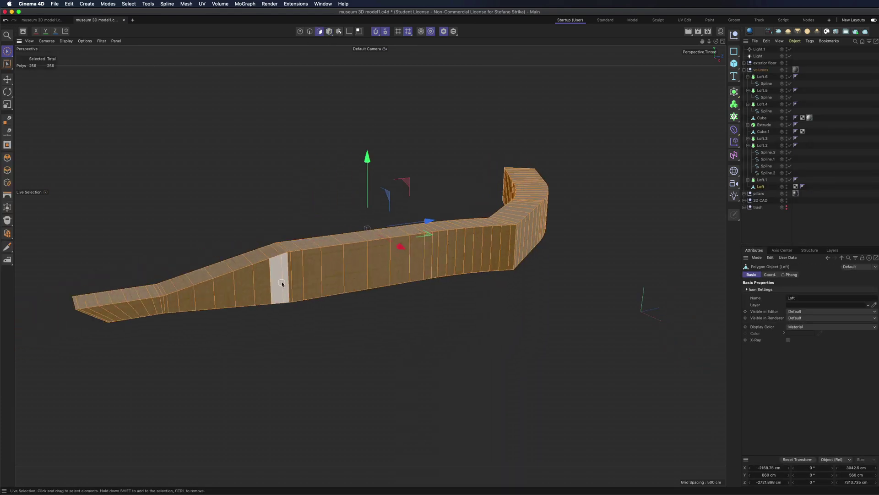
- Untriangulate all polygons of the Loft with Create N-gon enabled
{"action": "scroll", "coordinate": [397, 225], "scroll_direction": "up", "scroll_amount": 3}
{"action": "right_click", "coordinate": [440, 128]}
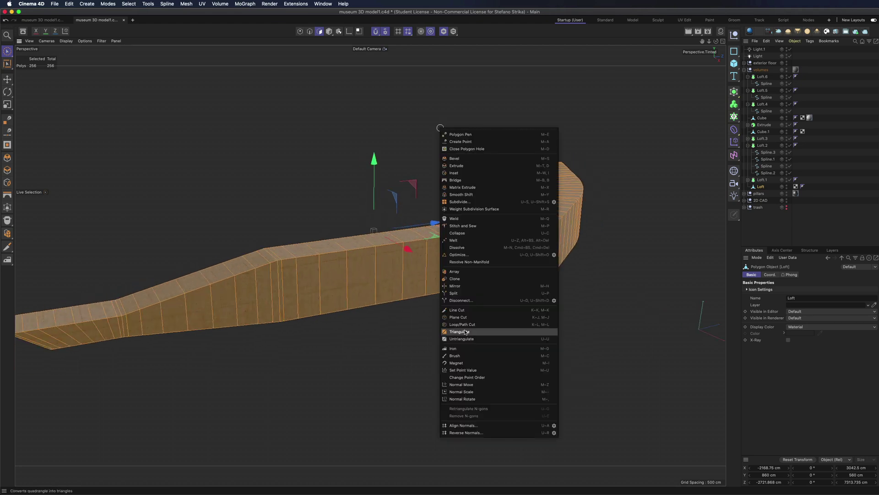
{"action": "left_click", "coordinate": [462, 338]}
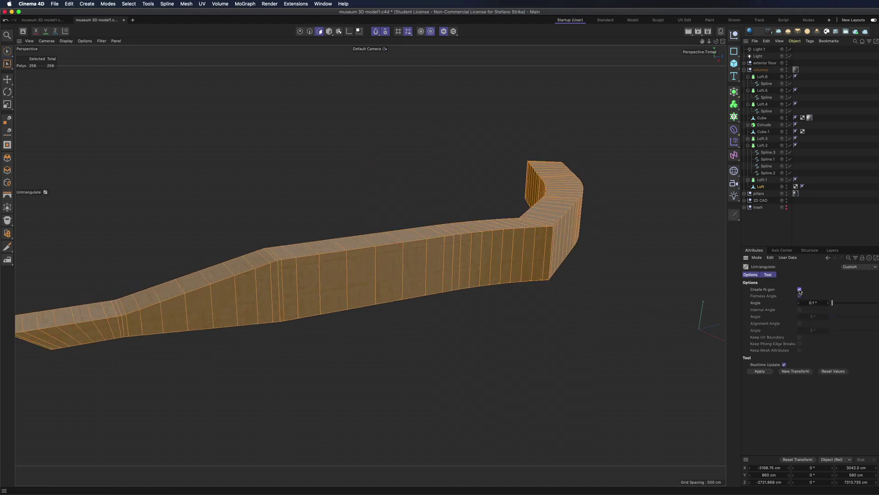
{"action": "left_click", "coordinate": [760, 372]}
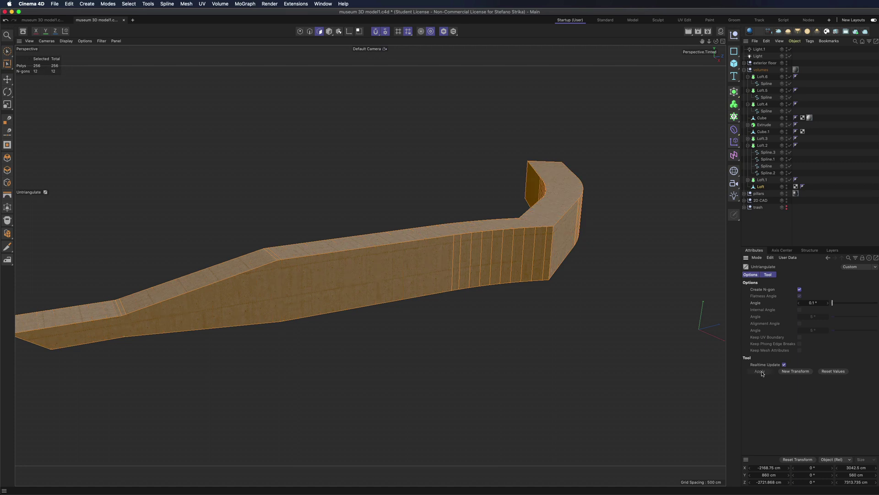
- Remove the surplus edge at the bend on the Loft's upper face with the Polygon Pen
{"action": "scroll", "coordinate": [229, 255], "scroll_direction": "up", "scroll_amount": 5}
{"action": "right_click", "coordinate": [409, 153]}
{"action": "left_click", "coordinate": [409, 153]}
{"action": "left_click", "coordinate": [338, 252], "text": "ctrl"}
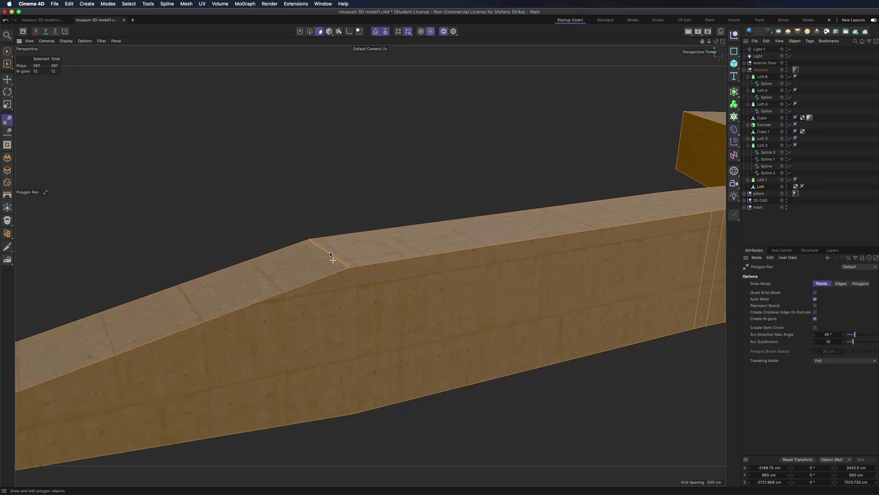
{"action": "middle_click_drag", "start_coordinate": [359, 264], "coordinate": [533, 215], "text": "alt"}
{"action": "left_click_drag", "start_coordinate": [623, 77], "coordinate": [369, 261], "text": "alt"}
{"action": "left_click_drag", "start_coordinate": [618, 149], "coordinate": [379, 208], "text": "alt"}
- Cut the Loft's side face from upper to lower vertex at both bends, using Line Cut with Single Line enabled
{"action": "right_click", "coordinate": [409, 276]}
{"action": "left_click", "coordinate": [433, 301]}
{"action": "left_click", "coordinate": [494, 196]}
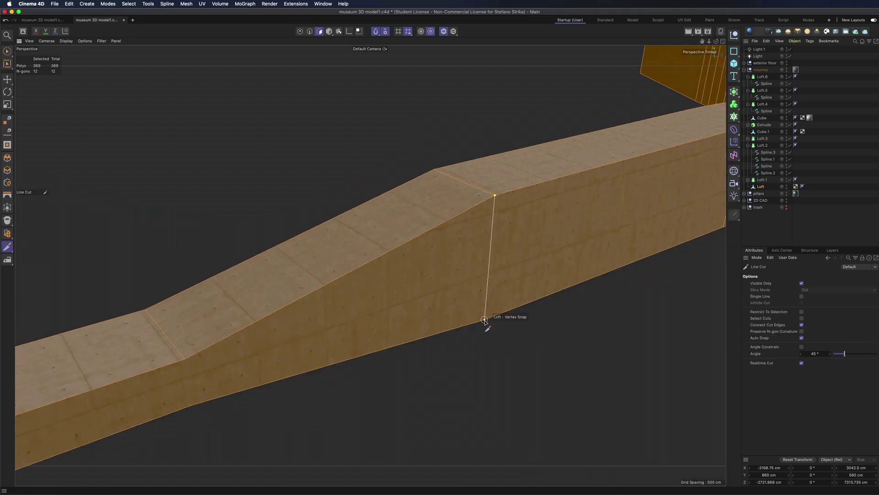
{"action": "left_click", "coordinate": [801, 296]}
{"action": "left_click", "coordinate": [184, 359]}
{"action": "left_click", "coordinate": [191, 405]}
- Add matching line cuts at both bends on the opposite side face of the Loft
{"action": "scroll", "coordinate": [485, 338], "scroll_direction": "down", "scroll_amount": 4}
{"action": "left_click_drag", "start_coordinate": [717, 42], "coordinate": [486, 323]}
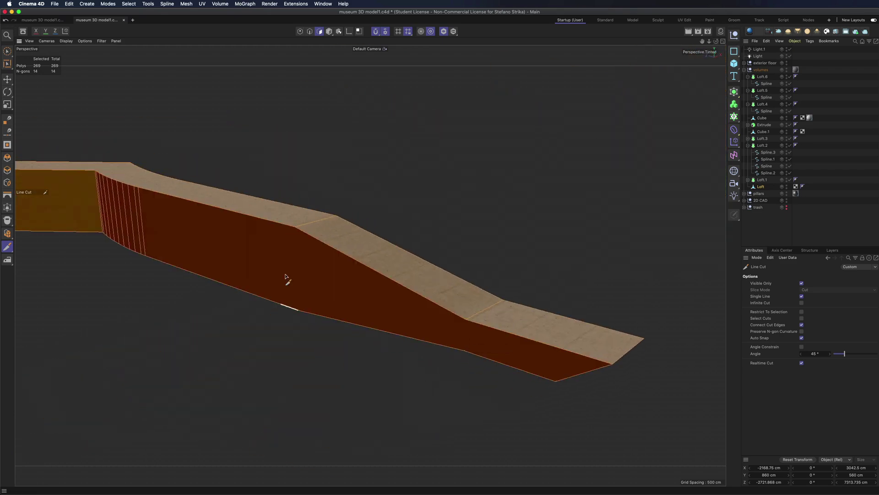
{"action": "left_click", "coordinate": [294, 226]}
{"action": "scroll", "coordinate": [470, 321], "scroll_direction": "up", "scroll_amount": 4}
{"action": "key", "text": "Escape"}
{"action": "scroll", "coordinate": [534, 238], "scroll_direction": "down", "scroll_amount": 10}
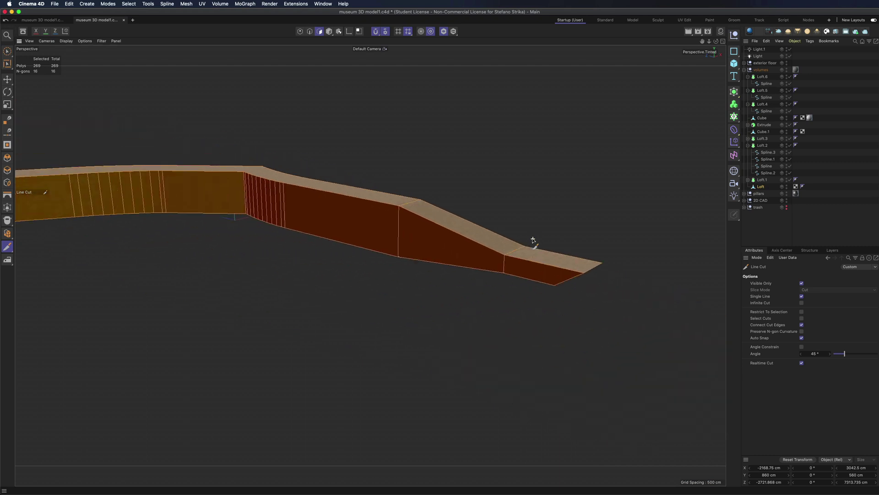
- Close the open polygon holes at both ends of the Loft
{"action": "left_click_drag", "start_coordinate": [716, 42], "coordinate": [568, 33]}
{"action": "key", "text": "m"}
{"action": "key", "text": "d"}
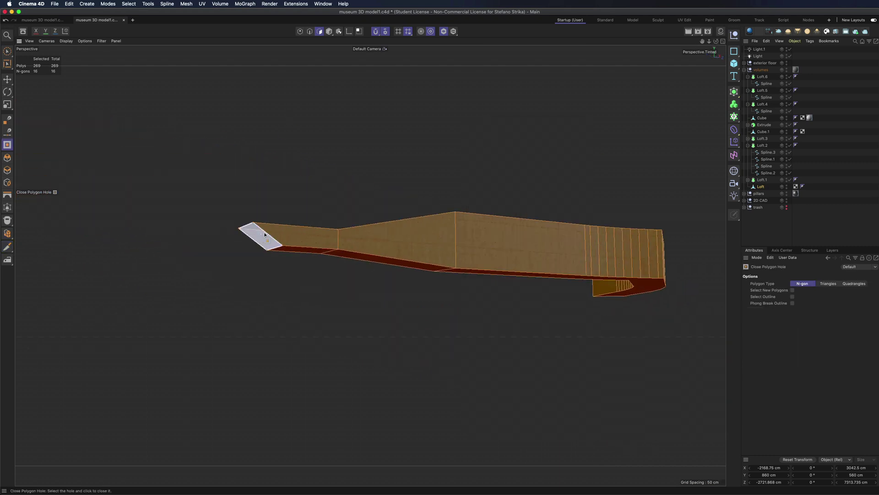
{"action": "left_click", "coordinate": [262, 215]}
{"action": "left_click_drag", "start_coordinate": [716, 42], "coordinate": [339, 262]}
{"action": "scroll", "coordinate": [274, 257], "scroll_direction": "down", "scroll_amount": 5}
{"action": "left_click", "coordinate": [193, 252]}
{"action": "scroll", "coordinate": [316, 195], "scroll_direction": "up", "scroll_amount": 8}
- Select all points of the Loft and enable Mesh Checking for isolated points and edge points only
{"action": "left_click", "coordinate": [300, 33]}
{"action": "scroll", "coordinate": [285, 215], "scroll_direction": "up", "scroll_amount": 4}
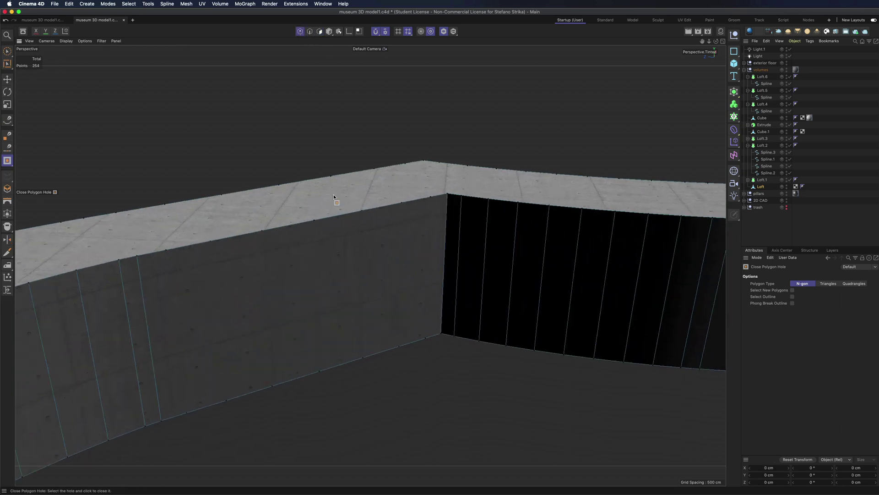
{"action": "scroll", "coordinate": [397, 204], "scroll_direction": "down", "scroll_amount": 5}
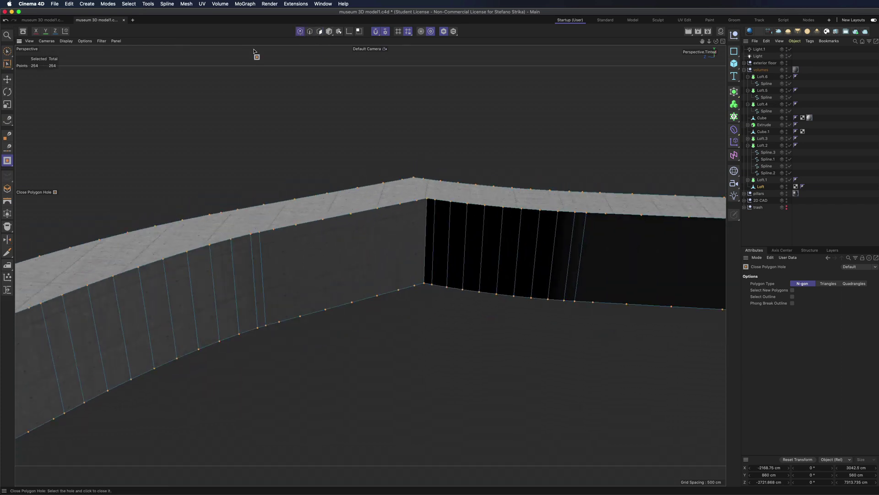
{"action": "left_click", "coordinate": [7, 51]}
{"action": "left_click", "coordinate": [328, 188]}
{"action": "scroll", "coordinate": [327, 188], "scroll_direction": "down", "scroll_amount": 2}
{"action": "left_click", "coordinate": [756, 257]}
{"action": "left_click", "coordinate": [765, 325]}
{"action": "left_click", "coordinate": [818, 275]}
{"action": "left_click", "coordinate": [777, 289]}
{"action": "key", "text": "super+z"}
{"action": "left_click", "coordinate": [791, 311]}
{"action": "left_click", "coordinate": [791, 318]}
{"action": "left_click", "coordinate": [790, 325]}
{"action": "left_click_drag", "start_coordinate": [790, 325], "coordinate": [791, 338]}
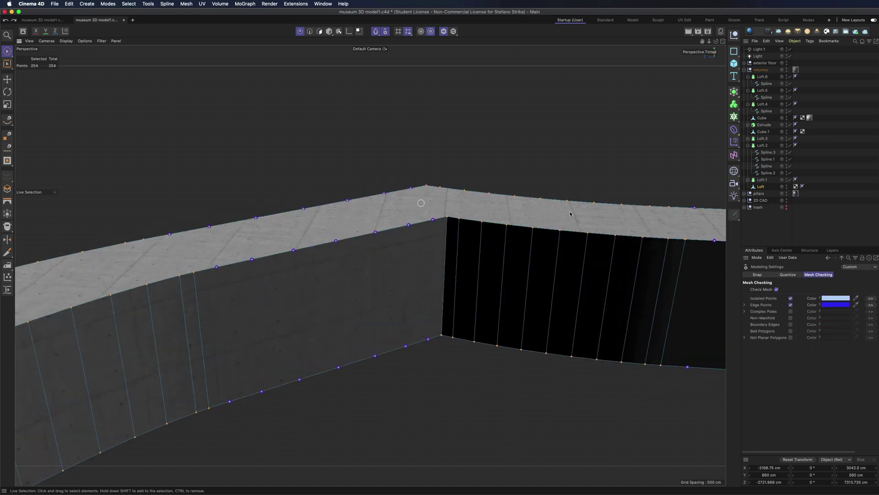
- Remove the highlighted edge points along the Loft's borders
{"action": "left_click_drag", "start_coordinate": [371, 184], "coordinate": [437, 245], "text": "alt"}
{"action": "left_click_drag", "start_coordinate": [717, 41], "coordinate": [623, 131]}
{"action": "right_click", "coordinate": [627, 132]}
{"action": "left_click", "coordinate": [618, 181]}
- Cut across the Loft's upper face with Line Cut where the curved section starts and ends
{"action": "left_click", "coordinate": [319, 31]}
{"action": "scroll", "coordinate": [554, 185], "scroll_direction": "up", "scroll_amount": 4}
{"action": "right_click", "coordinate": [622, 103]}
{"action": "left_click", "coordinate": [639, 285]}
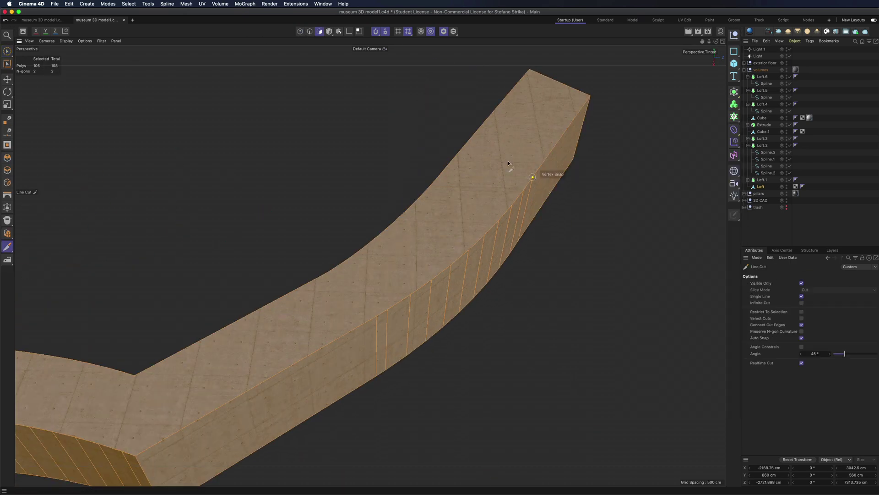
{"action": "left_click_drag", "start_coordinate": [514, 122], "coordinate": [301, 179], "text": "alt"}
{"action": "left_click", "coordinate": [299, 178]}
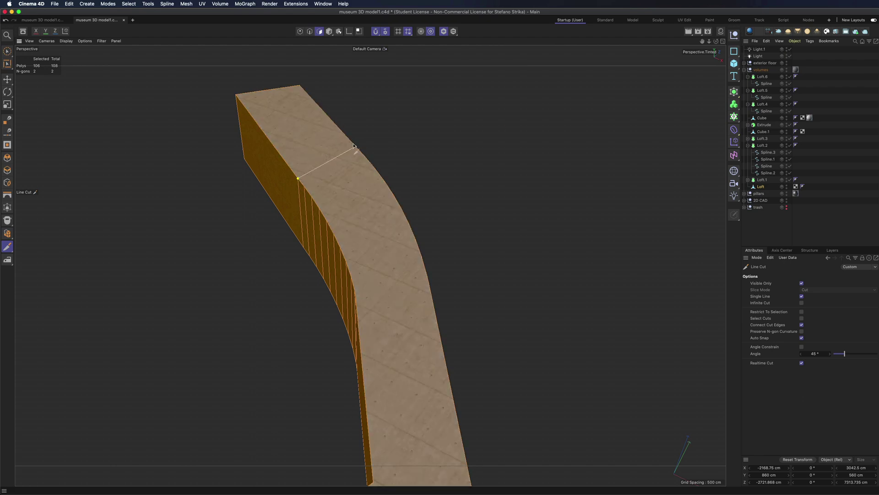
{"action": "left_click_drag", "start_coordinate": [548, 144], "coordinate": [391, 300], "text": "alt"}
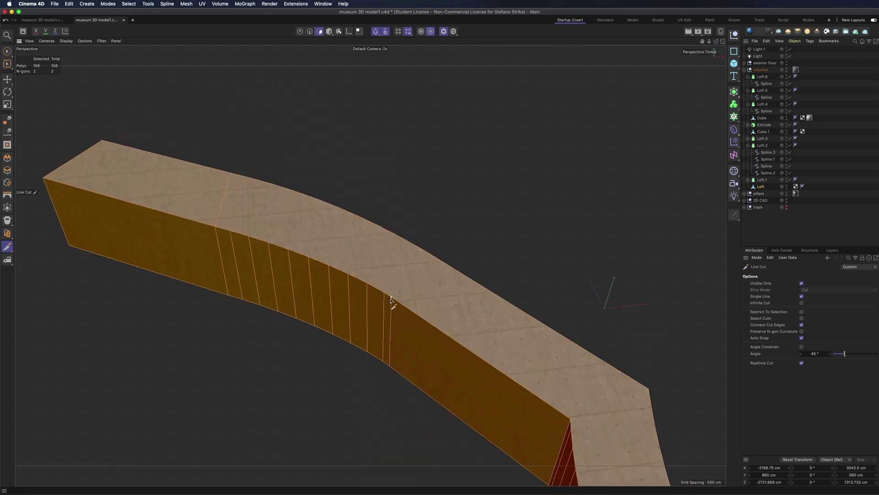
{"action": "left_click", "coordinate": [430, 254]}
{"action": "left_click_drag", "start_coordinate": [431, 254], "coordinate": [547, 283], "text": "alt"}
{"action": "left_click_drag", "start_coordinate": [716, 40], "coordinate": [370, 265]}
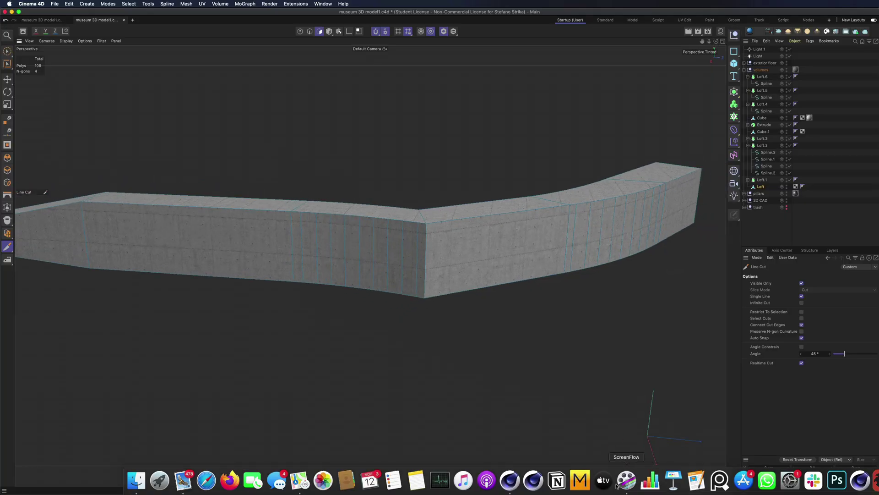
- Switch to Finder and preview reference photos _DSC6472.JPG and maxxi-iorestoacasa to examine the window recesses in the concrete volumes
{"action": "left_click", "coordinate": [136, 485]}
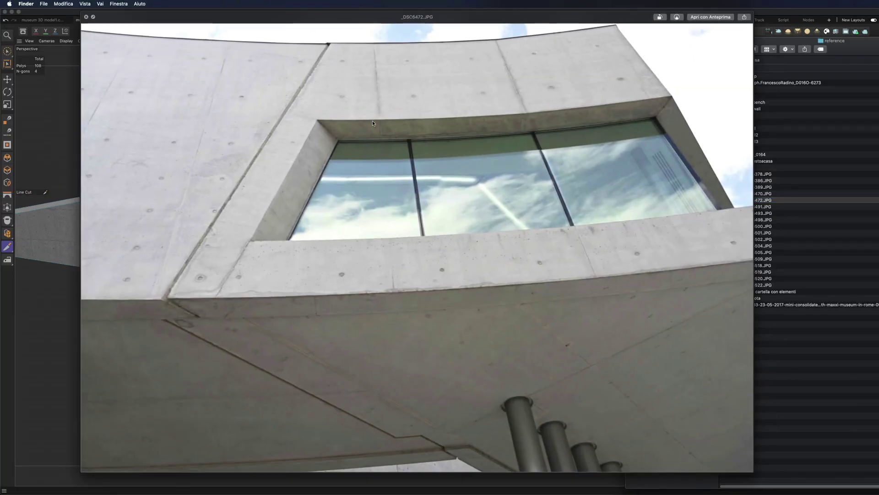
{"action": "key", "text": "space"}
{"action": "left_click", "coordinate": [757, 155]}
{"action": "key", "text": "space"}
{"action": "key", "text": "Down"}
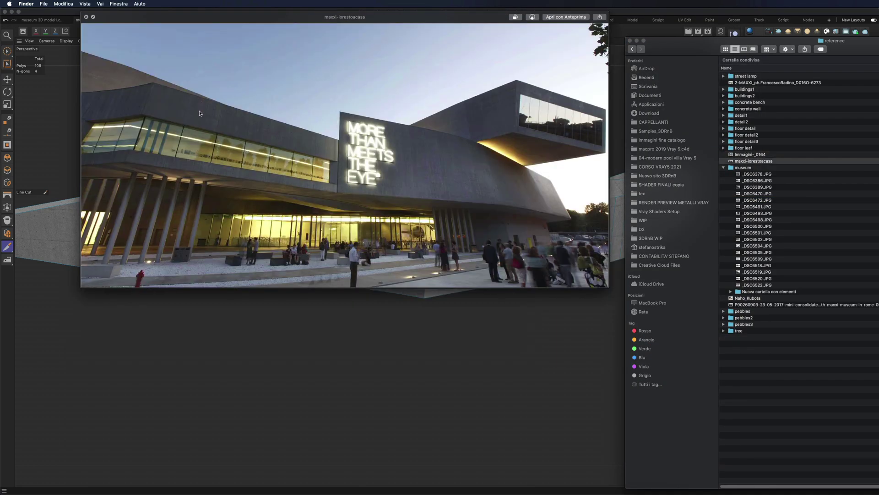
{"action": "key", "text": "space"}
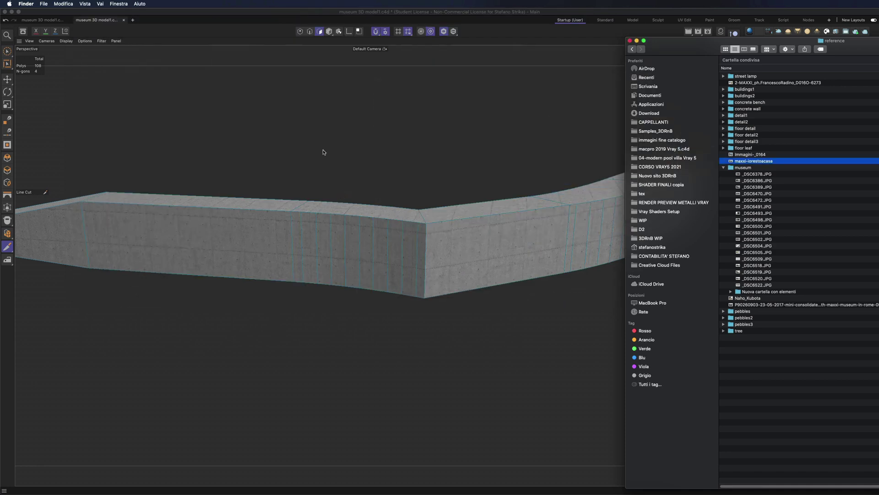
{"action": "left_click", "coordinate": [294, 17]}
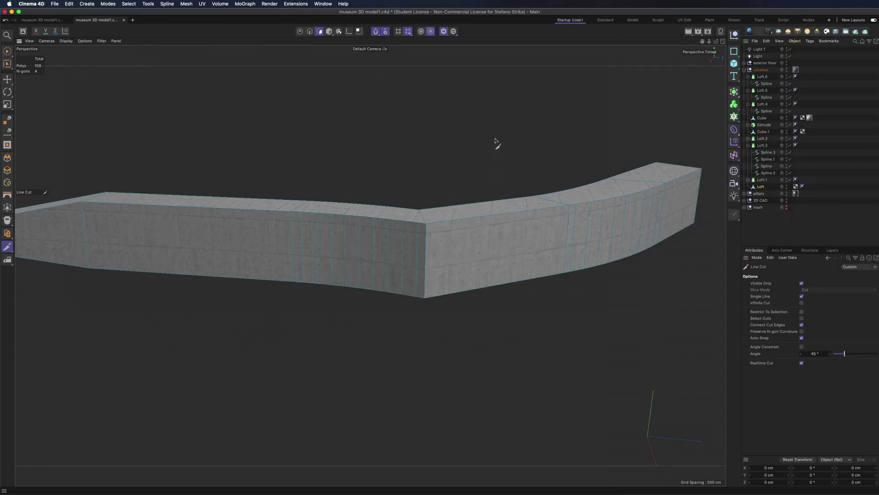
- Add two horizontal loop cuts around the Loft, one at 86.081% offset and one near mid-height, to bound the window band
{"action": "right_click", "coordinate": [495, 140]}
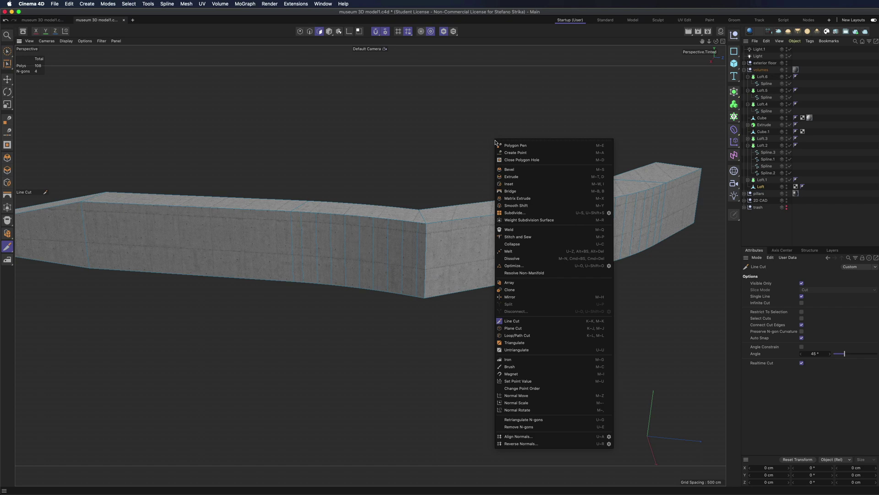
{"action": "left_click", "coordinate": [518, 335]}
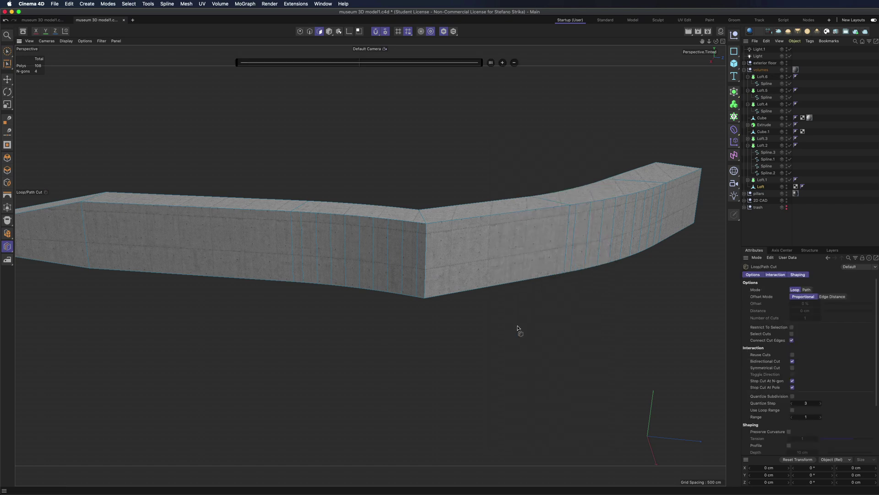
{"action": "left_click", "coordinate": [425, 289]}
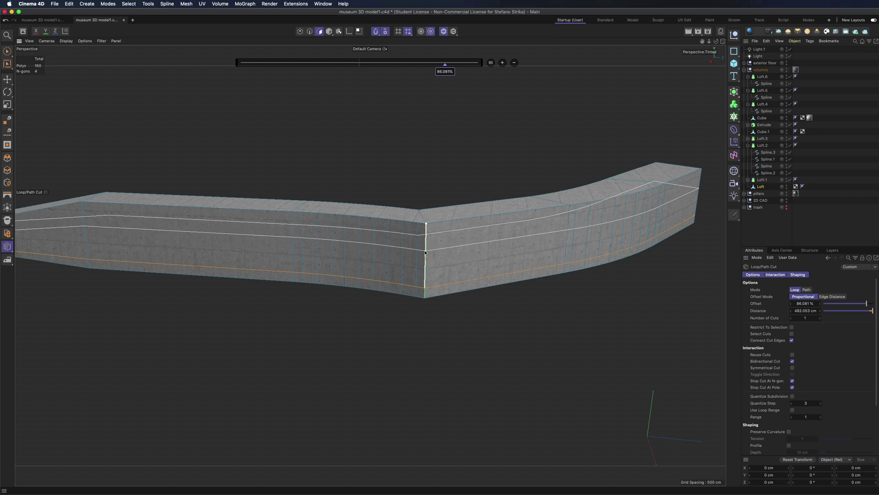
{"action": "left_click", "coordinate": [425, 251]}
{"action": "left_click_drag", "start_coordinate": [716, 42], "coordinate": [744, 28]}
- Show the whole model untextured with wireframe lines and compare the Loft's corner with the 2D CAD plan in the Top view
{"action": "left_click", "coordinate": [329, 32]}
{"action": "left_click", "coordinate": [7, 51]}
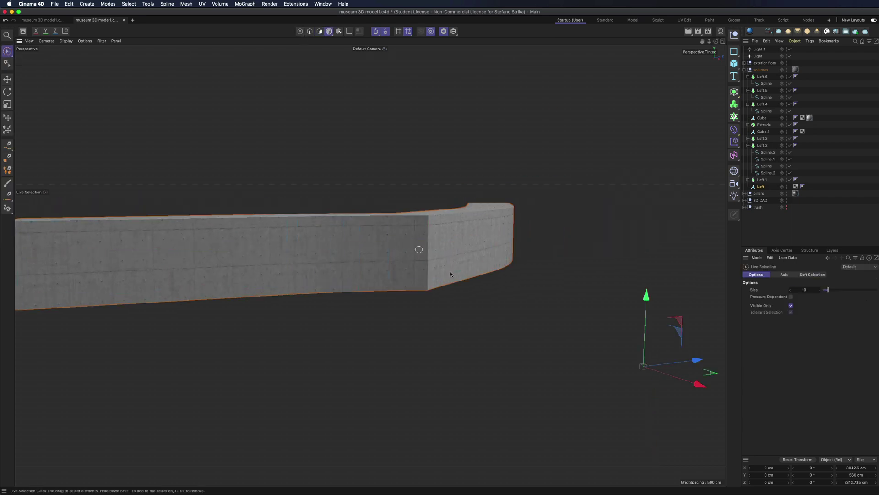
{"action": "left_click", "coordinate": [85, 41]}
{"action": "left_click", "coordinate": [89, 152]}
{"action": "left_click", "coordinate": [66, 40]}
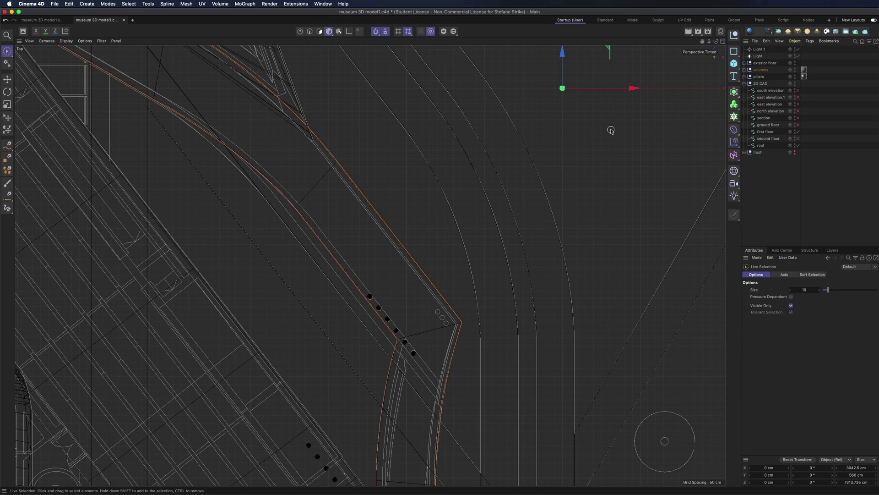
{"action": "left_click", "coordinate": [722, 41]}
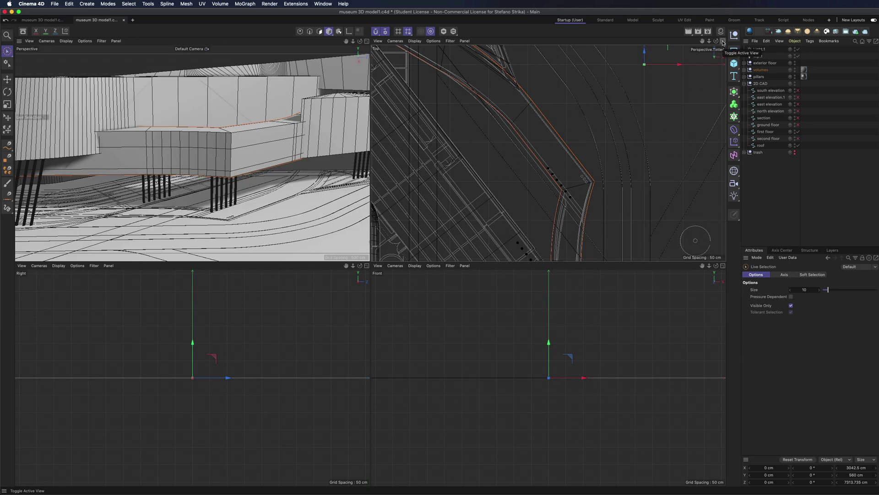
{"action": "scroll", "coordinate": [209, 141], "scroll_direction": "up", "scroll_amount": 5}
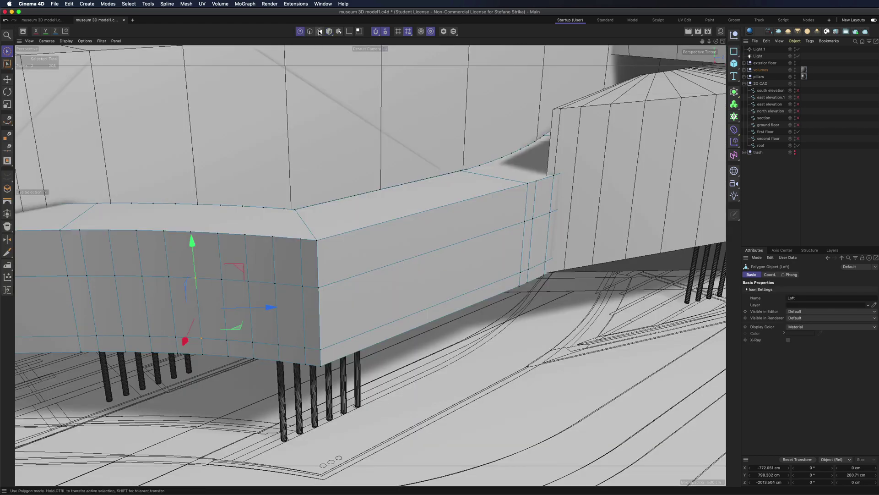
- Select the band of polygons between the loop cuts around the Loft's corner and extrude it by -50 cm
{"action": "mouse_move", "coordinate": [209, 308]}
{"action": "left_mouse_down"}
{"action": "mouse_move", "coordinate": [271, 306]}
{"action": "mouse_move", "coordinate": [550, 235]}
{"action": "left_mouse_up"}
{"action": "right_click", "coordinate": [358, 126]}
{"action": "left_click", "coordinate": [383, 166]}
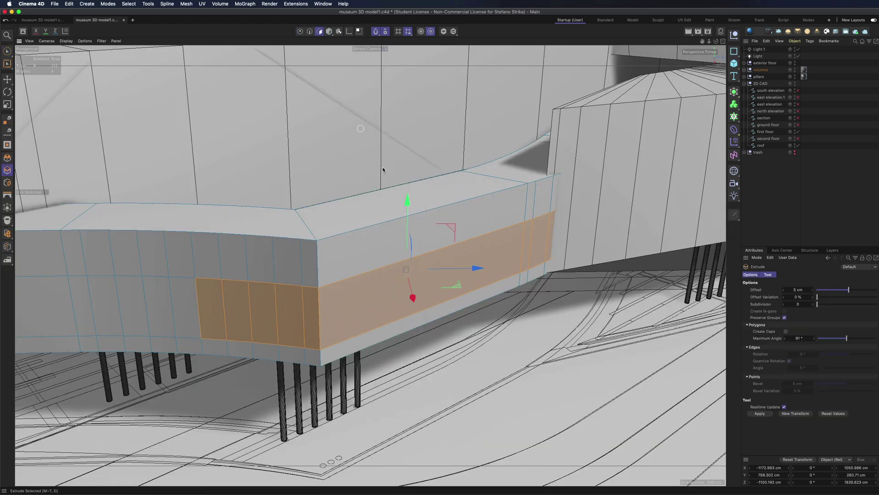
{"action": "left_click_drag", "start_coordinate": [383, 165], "coordinate": [357, 165]}
{"action": "left_click_drag", "start_coordinate": [436, 108], "coordinate": [435, 108]}
{"action": "left_click", "coordinate": [800, 290]}
{"action": "type", "text": "50"}
{"action": "key", "text": "Return"}
{"action": "double_click", "coordinate": [799, 290]}
{"action": "type", "text": "-50"}
{"action": "key", "text": "Return"}
{"action": "left_click_drag", "start_coordinate": [716, 41], "coordinate": [687, 27]}
{"action": "left_click_drag", "start_coordinate": [370, 265], "coordinate": [490, 229], "text": "alt"}
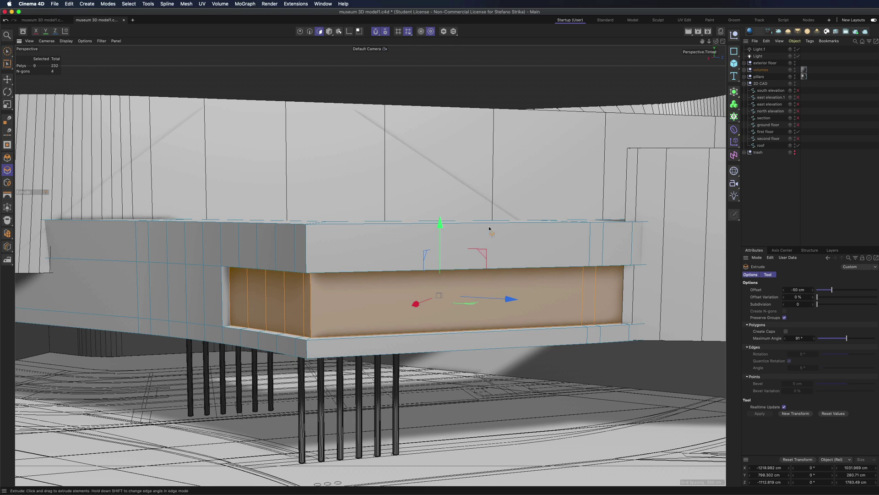
- Split the recessed polygons into a separate object, rename it glass, and hide it in the editor and renderer
{"action": "right_click", "coordinate": [373, 296]}
{"action": "left_click", "coordinate": [387, 351]}
{"action": "left_click", "coordinate": [744, 70]}
{"action": "double_click", "coordinate": [761, 193]}
{"action": "type", "text": "glass"}
{"action": "key", "text": "Return"}
{"action": "double_click", "coordinate": [795, 192]}
{"action": "double_click", "coordinate": [795, 194]}
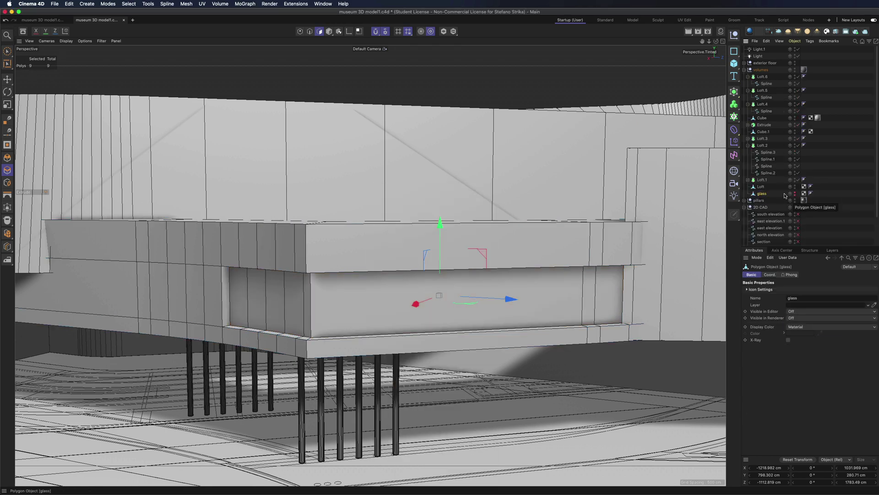
- Slide the vertical edge at the short end of the Loft's window recess by about 38.3 cm
{"action": "left_click", "coordinate": [761, 187]}
{"action": "scroll", "coordinate": [239, 299], "scroll_direction": "up", "scroll_amount": 4}
{"action": "scroll", "coordinate": [236, 300], "scroll_direction": "up", "scroll_amount": 5}
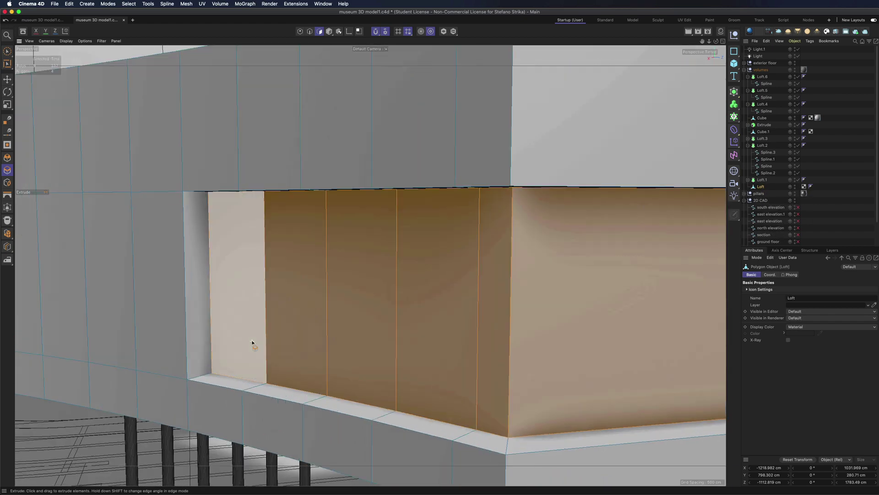
{"action": "left_click_drag", "start_coordinate": [253, 341], "coordinate": [273, 323], "text": "alt"}
{"action": "key", "text": "space"}
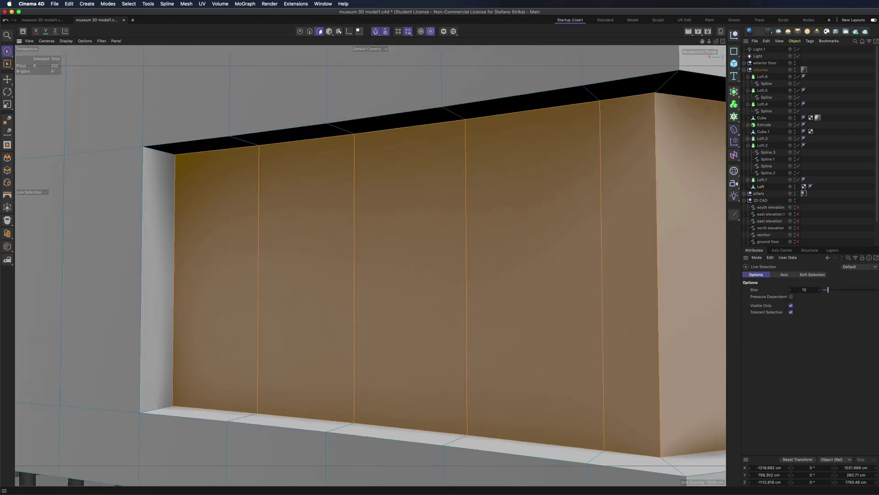
{"action": "left_click", "coordinate": [311, 32]}
{"action": "left_click", "coordinate": [172, 177]}
{"action": "right_click", "coordinate": [212, 171]}
{"action": "left_click", "coordinate": [234, 353]}
{"action": "left_click_drag", "start_coordinate": [174, 270], "coordinate": [200, 264]}
- Isolate the Loft in the viewport, examine the opposite end of the window recess, and switch to polygon editing
{"action": "scroll", "coordinate": [175, 261], "scroll_direction": "down", "scroll_amount": 5}
{"action": "left_click_drag", "start_coordinate": [702, 41], "coordinate": [553, 41]}
{"action": "scroll", "coordinate": [554, 249], "scroll_direction": "up", "scroll_amount": 5}
{"action": "left_click", "coordinate": [444, 31]}
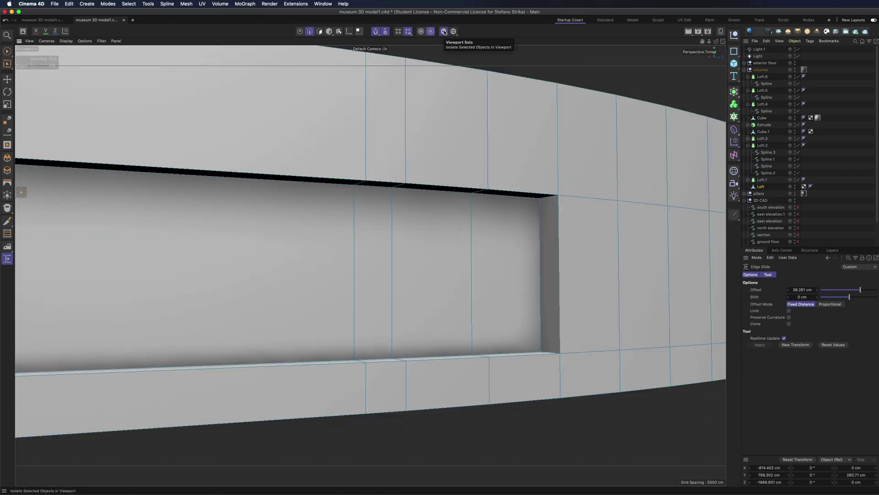
{"action": "left_click_drag", "start_coordinate": [716, 41], "coordinate": [721, 13]}
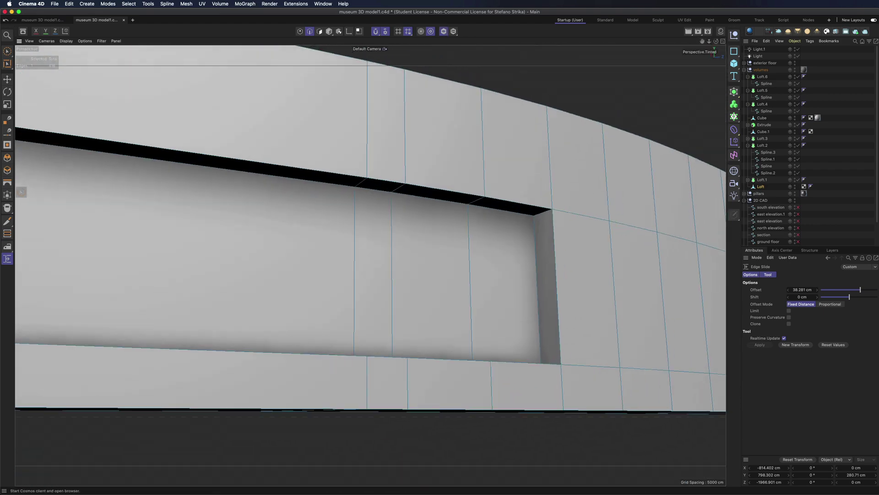
{"action": "left_click", "coordinate": [443, 31]}
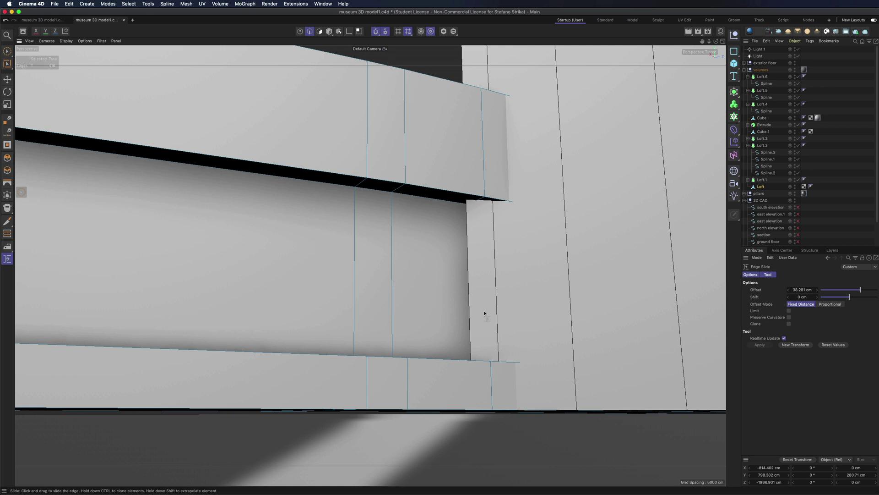
{"action": "left_click", "coordinate": [444, 31]}
{"action": "mouse_move", "coordinate": [717, 41]}
{"action": "left_mouse_down"}
{"action": "mouse_move", "coordinate": [716, 57]}
{"action": "mouse_move", "coordinate": [714, 47]}
{"action": "mouse_move", "coordinate": [708, 53]}
{"action": "left_mouse_up"}
{"action": "left_click", "coordinate": [319, 31]}
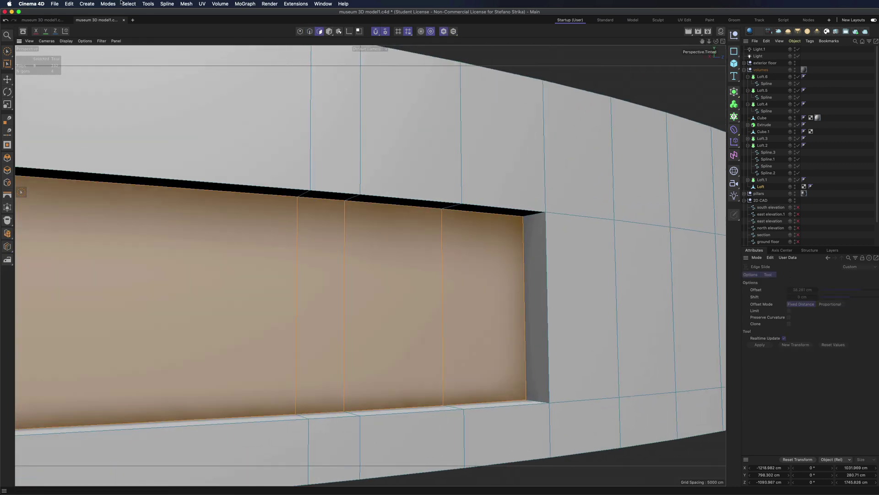
- Delete the end polygon and the adjoining back, upper and lower polygons at the far end of the Loft's window recess
{"action": "left_click", "coordinate": [7, 51]}
{"action": "left_click", "coordinate": [535, 236]}
{"action": "key", "text": "Delete"}
{"action": "left_click", "coordinate": [492, 241]}
{"action": "key", "text": "Delete"}
{"action": "scroll", "coordinate": [485, 209], "scroll_direction": "up", "scroll_amount": 2}
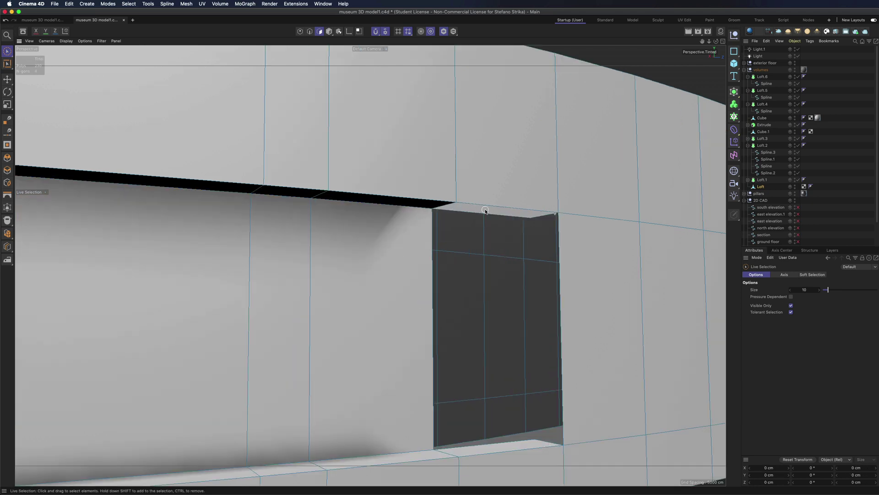
{"action": "left_click", "coordinate": [484, 209]}
{"action": "key", "text": "Delete"}
{"action": "left_click", "coordinate": [513, 447]}
{"action": "key", "text": "Delete"}
- Join the open upper and lower edges at the far end of the recess using Stitch and Sew
{"action": "left_click", "coordinate": [310, 32]}
{"action": "left_click", "coordinate": [486, 206]}
{"action": "left_click", "coordinate": [445, 206], "text": "shift"}
{"action": "left_click", "coordinate": [447, 453], "text": "shift"}
{"action": "left_click", "coordinate": [485, 454], "text": "shift"}
{"action": "right_click", "coordinate": [553, 112]}
{"action": "left_click", "coordinate": [584, 181]}
{"action": "left_click_drag", "start_coordinate": [457, 202], "coordinate": [459, 456], "text": "shift"}
{"action": "scroll", "coordinate": [612, 225], "scroll_direction": "down", "scroll_amount": 3}
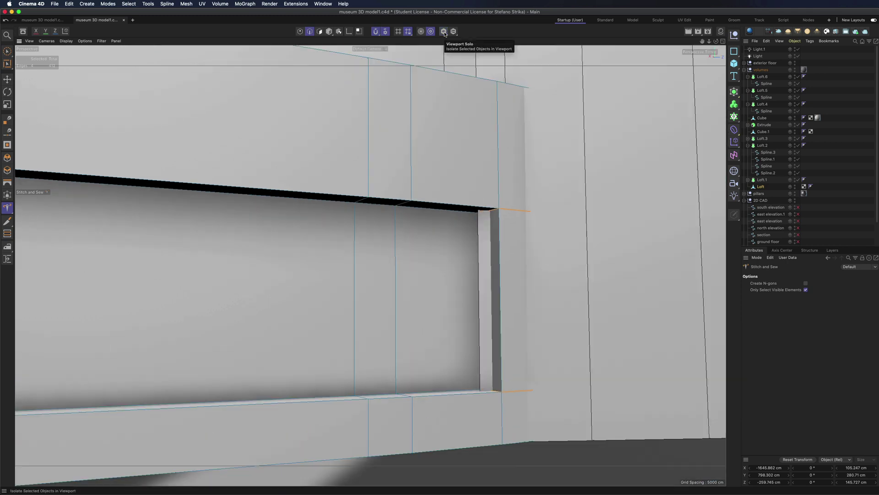
- Show the whole model again and slide the vertical edge at the far end of the recess by about -43.7 cm
{"action": "key", "text": "space"}
{"action": "left_click", "coordinate": [480, 237]}
{"action": "left_click", "coordinate": [444, 32]}
{"action": "right_click", "coordinate": [528, 181]}
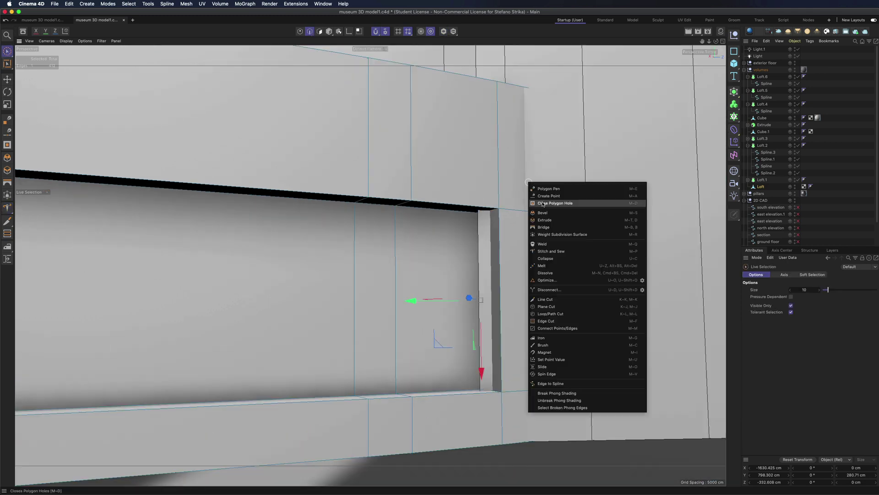
{"action": "left_click", "coordinate": [551, 360]}
{"action": "left_click_drag", "start_coordinate": [480, 316], "coordinate": [459, 316]}
{"action": "left_click_drag", "start_coordinate": [458, 275], "coordinate": [456, 275]}
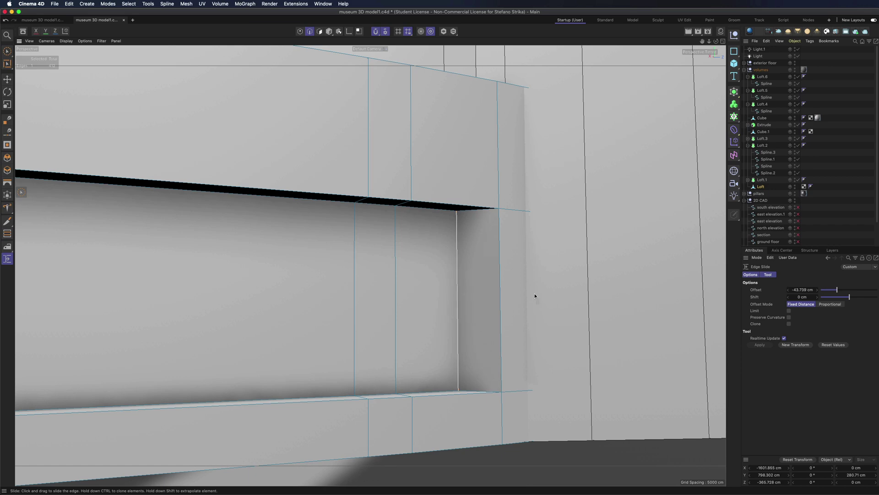
{"action": "scroll", "coordinate": [541, 244], "scroll_direction": "down", "scroll_amount": 3}
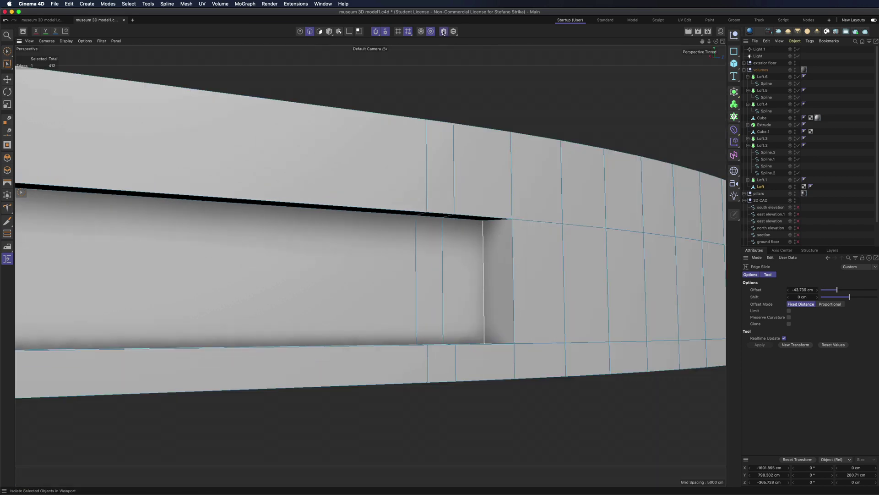
- Move the Loft's three vertical end edges in the Top view to about X -1621.7 cm and Z -263.9 cm, against the adjoining wall
{"action": "left_click_drag", "start_coordinate": [541, 244], "coordinate": [544, 301], "text": "alt"}
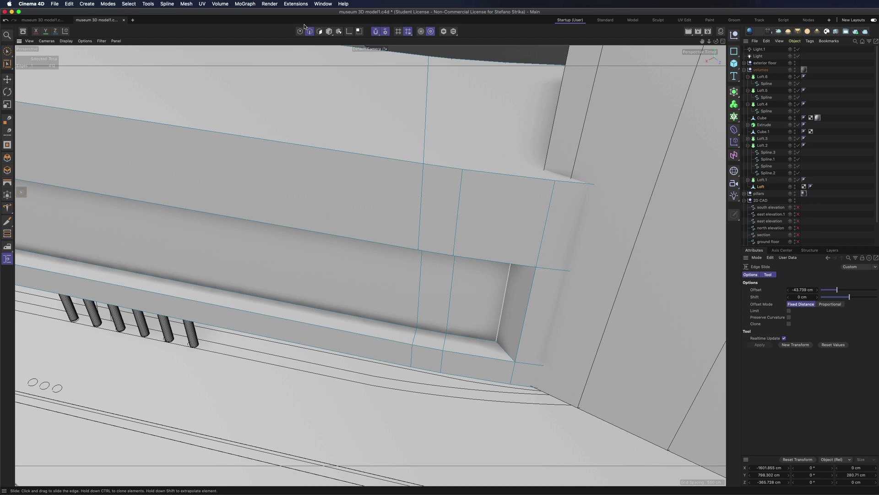
{"action": "left_click", "coordinate": [7, 51]}
{"action": "left_click", "coordinate": [544, 231]}
{"action": "left_click", "coordinate": [529, 297], "text": "shift"}
{"action": "left_click", "coordinate": [513, 372], "text": "shift"}
{"action": "left_click_drag", "start_coordinate": [717, 40], "coordinate": [728, 18]}
{"action": "double_click", "coordinate": [723, 41]}
{"action": "scroll", "coordinate": [461, 173], "scroll_direction": "down", "scroll_amount": 8}
{"action": "scroll", "coordinate": [413, 123], "scroll_direction": "up", "scroll_amount": 15}
{"action": "key", "text": "e"}
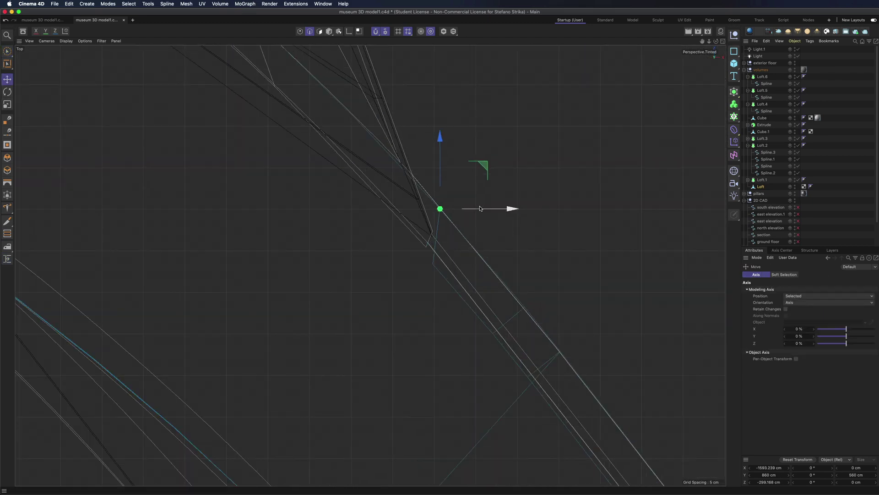
{"action": "left_click_drag", "start_coordinate": [440, 208], "coordinate": [416, 180]}
{"action": "left_click", "coordinate": [723, 42]}
{"action": "left_click", "coordinate": [366, 42]}
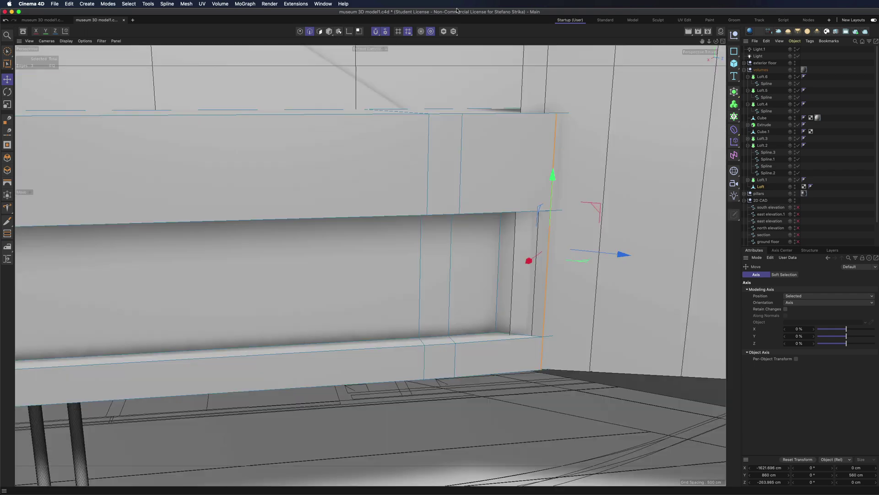
- Slide the inner vertical edge of the window recess nearest the adjoining wall to adjust the recess's end
{"action": "left_click_drag", "start_coordinate": [716, 42], "coordinate": [715, 39]}
{"action": "left_click", "coordinate": [8, 51]}
{"action": "left_click", "coordinate": [497, 271]}
{"action": "right_click", "coordinate": [605, 234]}
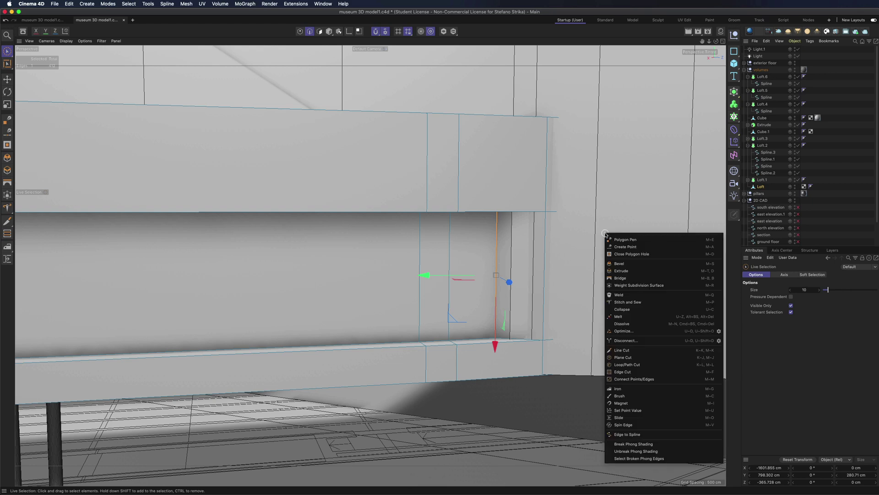
{"action": "left_click", "coordinate": [619, 417]}
{"action": "left_click_drag", "start_coordinate": [474, 275], "coordinate": [484, 275]}
- Split the Loft's recessed window polygons around the corner into a separate object and rename it glass1
{"action": "left_click_drag", "start_coordinate": [389, 298], "coordinate": [369, 265], "text": "alt"}
{"action": "scroll", "coordinate": [369, 265], "scroll_direction": "down", "scroll_amount": 5}
{"action": "left_click", "coordinate": [319, 31]}
{"action": "key", "text": "space"}
{"action": "left_click_drag", "start_coordinate": [316, 263], "coordinate": [630, 257]}
{"action": "scroll", "coordinate": [650, 257], "scroll_direction": "up", "scroll_amount": 3}
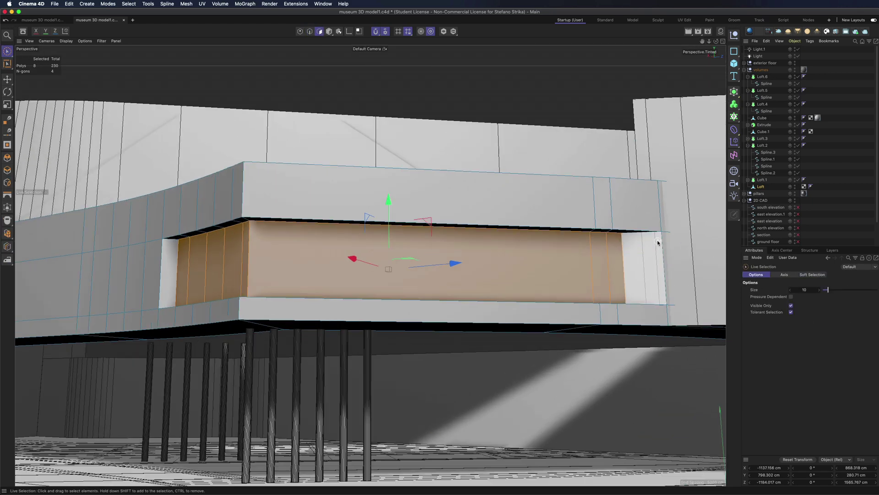
{"action": "right_click", "coordinate": [507, 83]}
{"action": "left_click", "coordinate": [573, 232]}
{"action": "double_click", "coordinate": [761, 193]}
{"action": "type", "text": "glass"}
{"action": "key", "text": "Return"}
- Create a new material for the window glass and open it for editing
{"action": "left_click", "coordinate": [721, 31]}
{"action": "left_click", "coordinate": [629, 52]}
{"action": "double_click", "coordinate": [633, 76]}
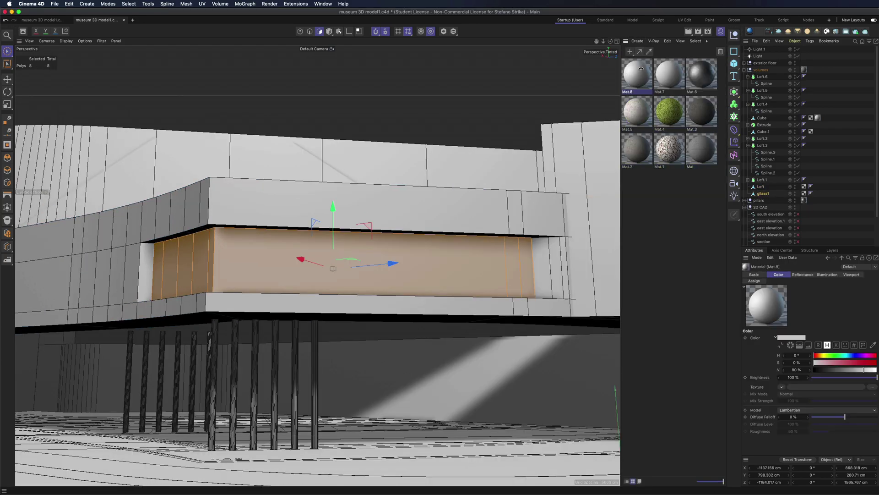
{"action": "key", "text": "super+w"}
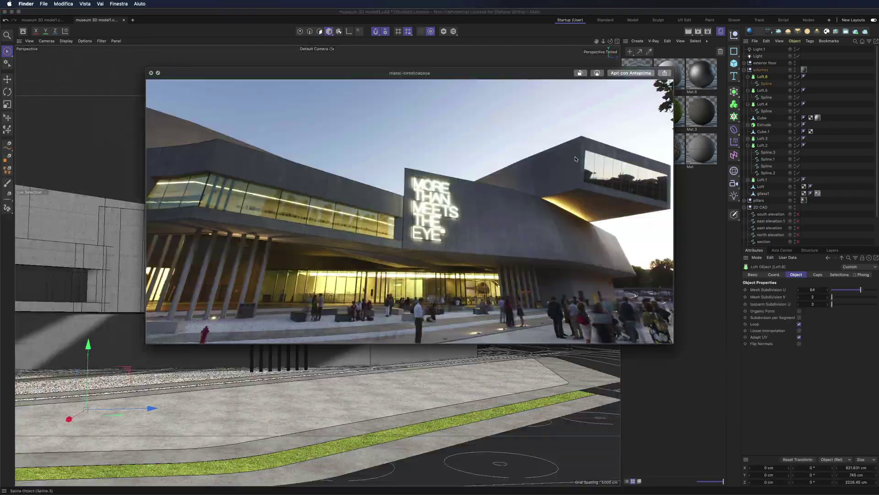
- Make Loft.3 an editable polygon object, isolate it in the viewport, and select all of its elements
{"action": "left_click", "coordinate": [764, 139]}
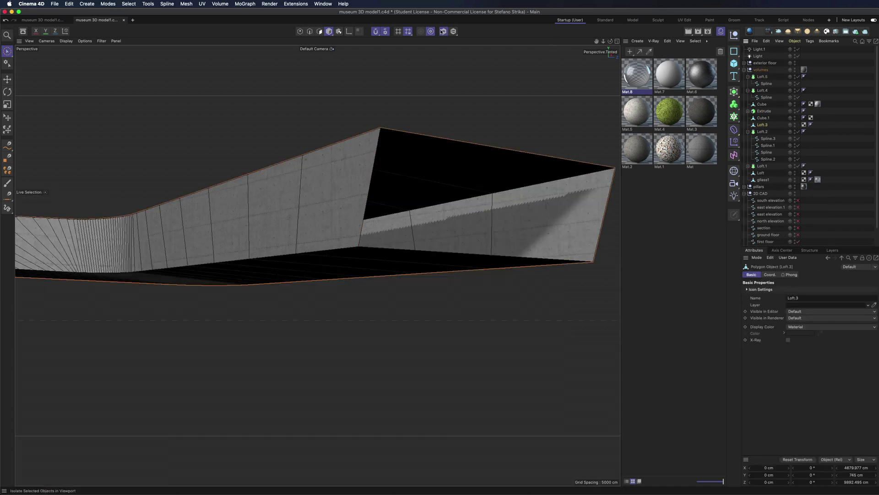
{"action": "key", "text": "Return"}
{"action": "key", "text": "super+a"}
{"action": "right_click", "coordinate": [529, 143]}
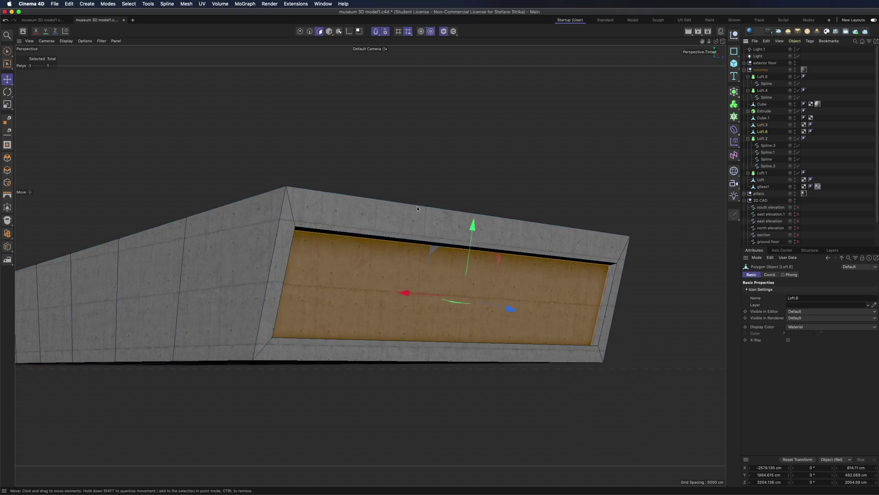
{"action": "left_click_drag", "start_coordinate": [417, 205], "coordinate": [316, 265], "text": "alt"}
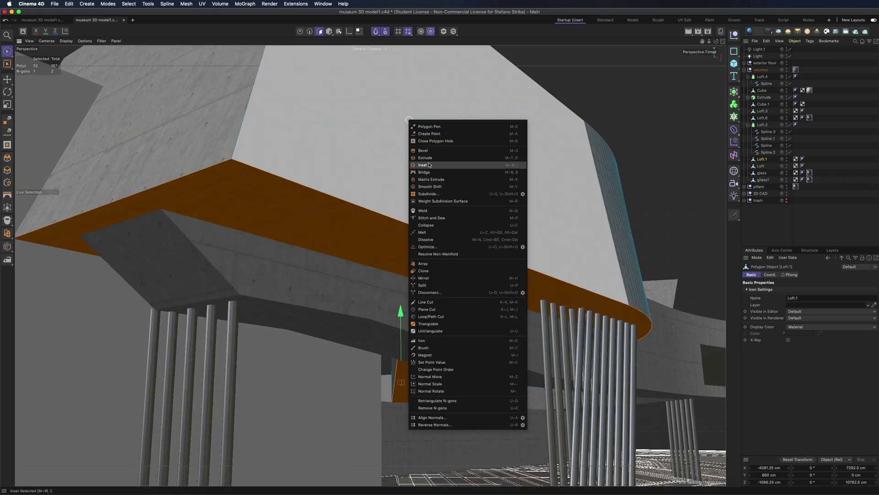
- Inset the underside polygons of Loft.1 with a 40 cm offset
{"action": "left_click", "coordinate": [428, 165]}
{"action": "left_click_drag", "start_coordinate": [429, 166], "coordinate": [456, 166]}
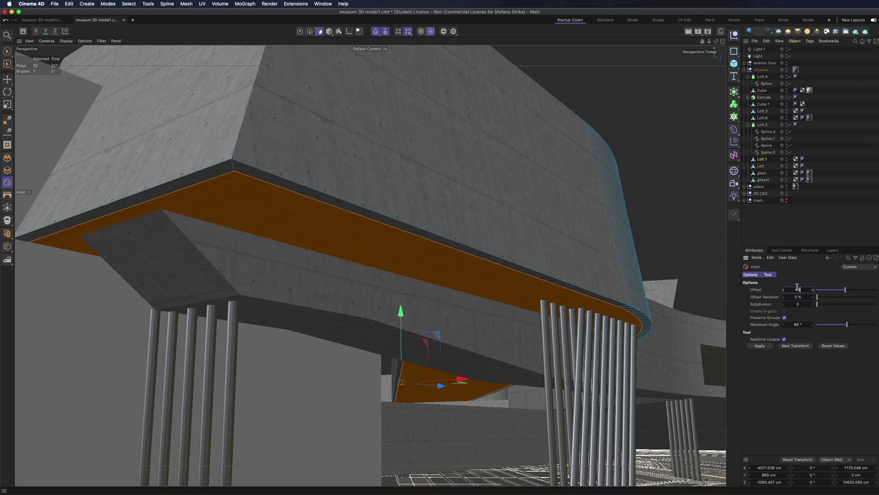
{"action": "key", "text": "Return"}
{"action": "left_click_drag", "start_coordinate": [353, 257], "coordinate": [369, 265], "text": "alt"}
{"action": "scroll", "coordinate": [144, 176], "scroll_direction": "up", "scroll_amount": 2}
- Extrude the inset underside polygons of Loft.1 inward to recess them
{"action": "right_click", "coordinate": [469, 151]}
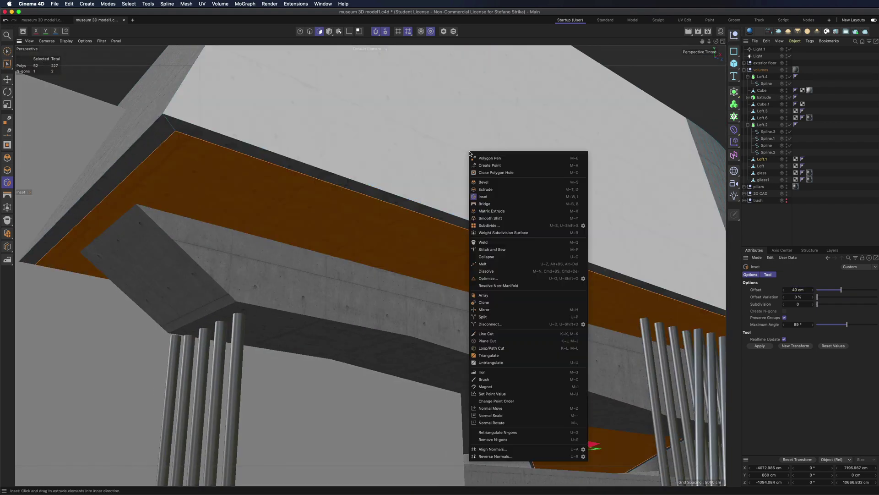
{"action": "left_click", "coordinate": [494, 191]}
{"action": "left_click_drag", "start_coordinate": [494, 192], "coordinate": [490, 192]}
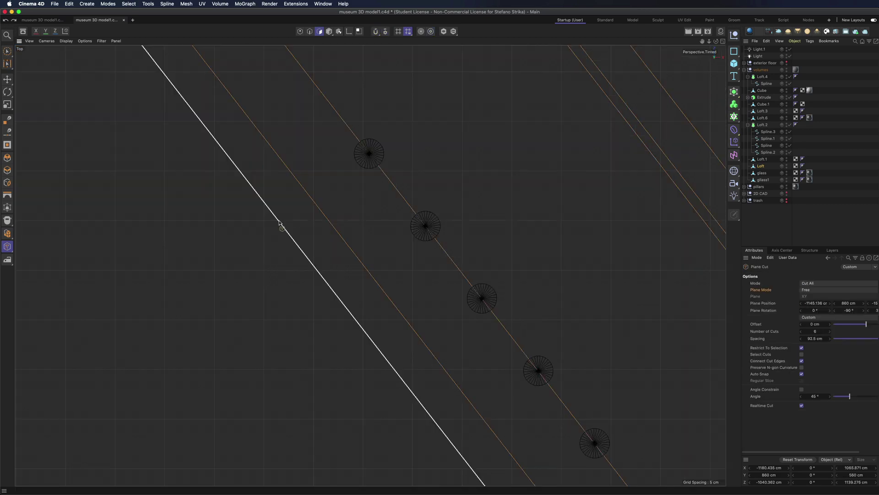
- Plane-cut the Loft's underside in the Top view with six parallel cuts running through the centres of the pillars
{"action": "scroll", "coordinate": [279, 222], "scroll_direction": "down", "scroll_amount": 2}
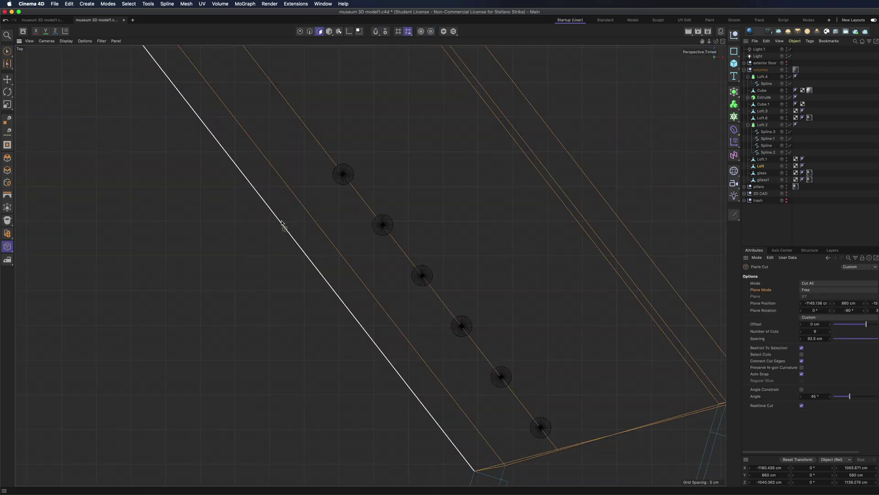
{"action": "left_click", "coordinate": [281, 221]}
{"action": "left_click_drag", "start_coordinate": [415, 133], "coordinate": [493, 61]}
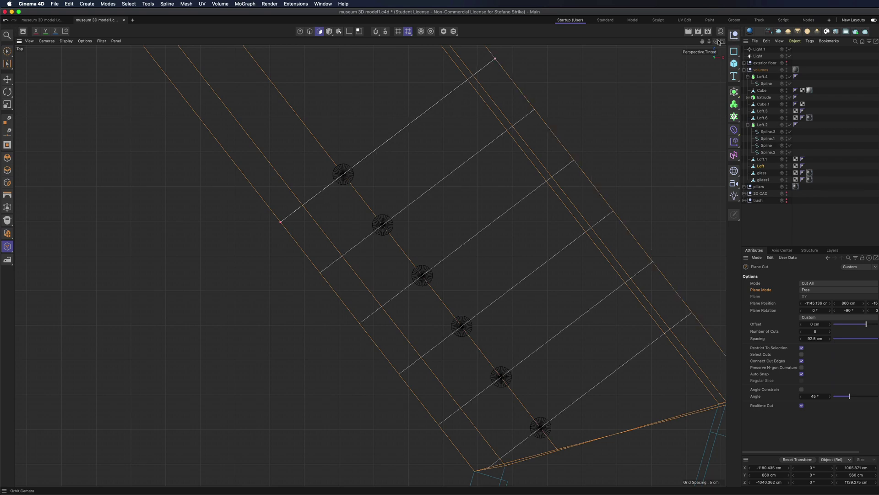
{"action": "left_click", "coordinate": [723, 41]}
{"action": "left_click", "coordinate": [367, 41]}
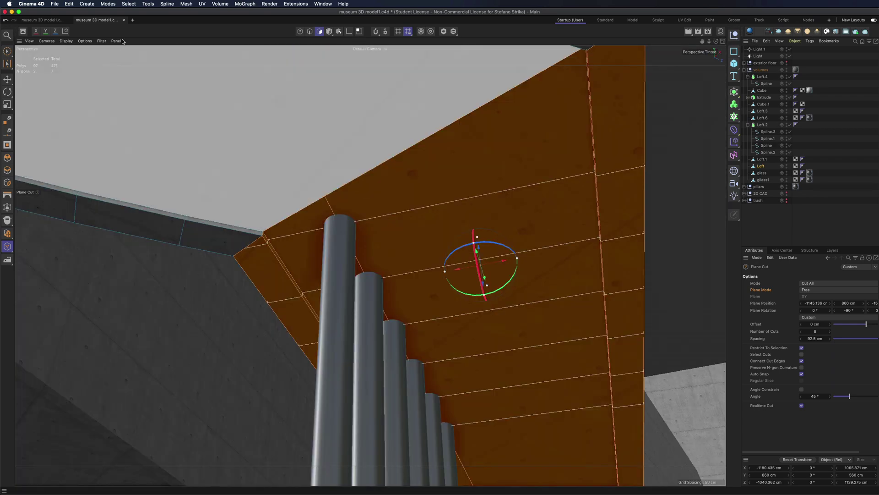
- Bevel the six cut intersection points above the pillars into circles with about 19.5 cm offset and 12 subdivisions
{"action": "left_click", "coordinate": [7, 51]}
{"action": "left_click", "coordinate": [300, 31]}
{"action": "left_click", "coordinate": [444, 32]}
{"action": "left_click_drag", "start_coordinate": [339, 224], "coordinate": [352, 248]}
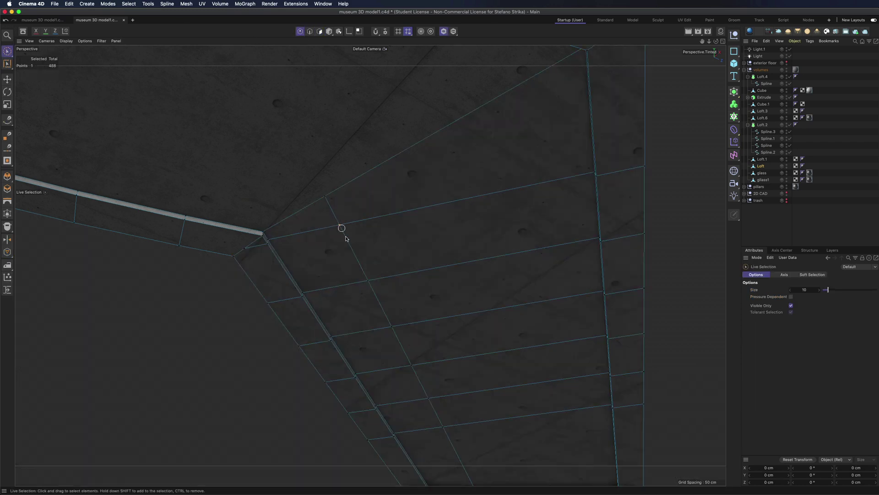
{"action": "left_click_drag", "start_coordinate": [443, 431], "coordinate": [443, 430]}
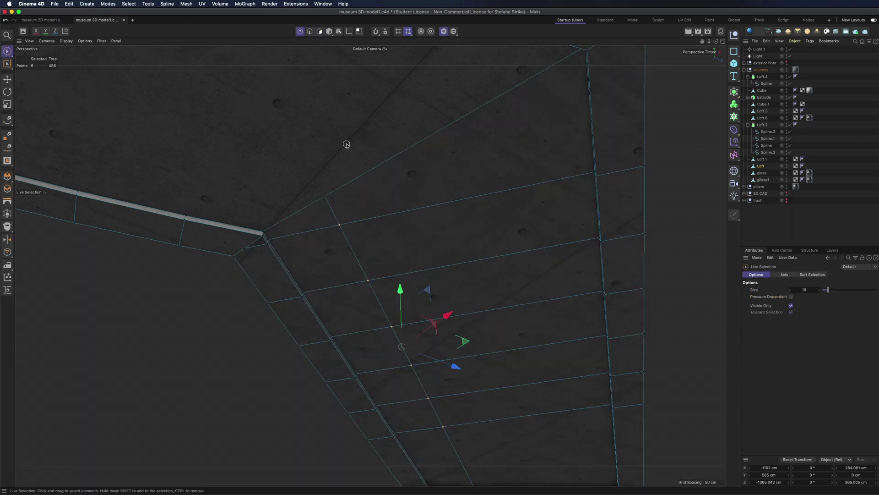
{"action": "left_click", "coordinate": [442, 31]}
{"action": "right_click", "coordinate": [426, 112]}
{"action": "left_click", "coordinate": [453, 146]}
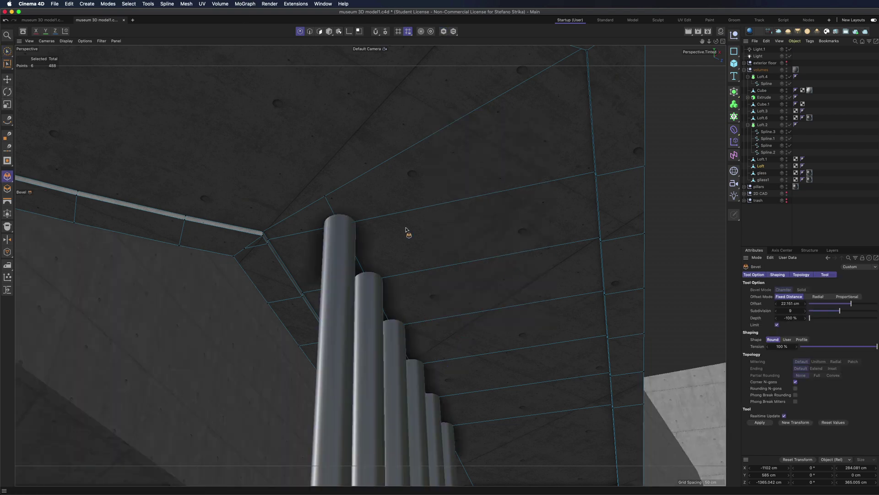
{"action": "left_click_drag", "start_coordinate": [405, 230], "coordinate": [433, 230]}
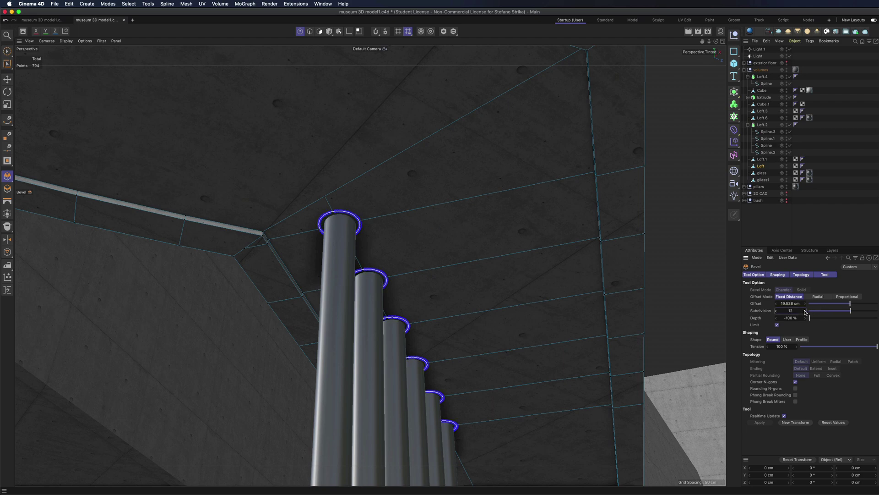
- Select the circular polygon above the first pillar and turn off mesh checking
{"action": "left_click", "coordinate": [320, 33]}
{"action": "key", "text": "space"}
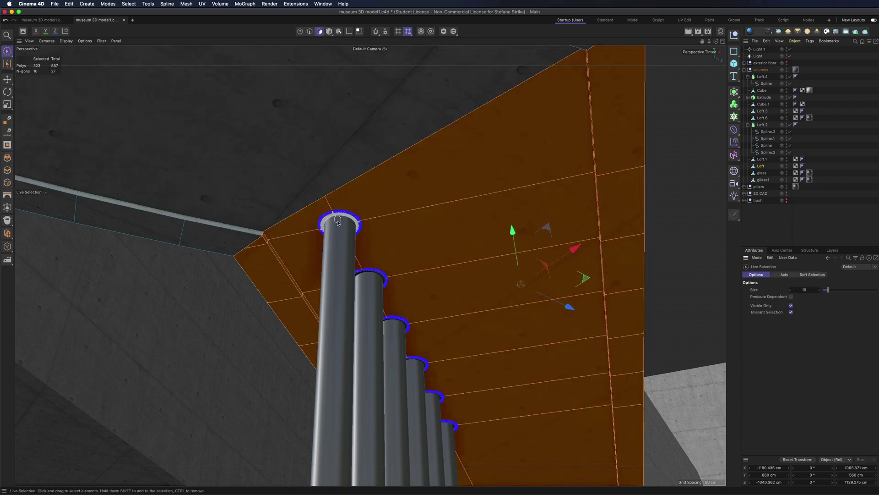
{"action": "left_click", "coordinate": [337, 222]}
{"action": "left_click", "coordinate": [757, 257]}
{"action": "left_click", "coordinate": [776, 326]}
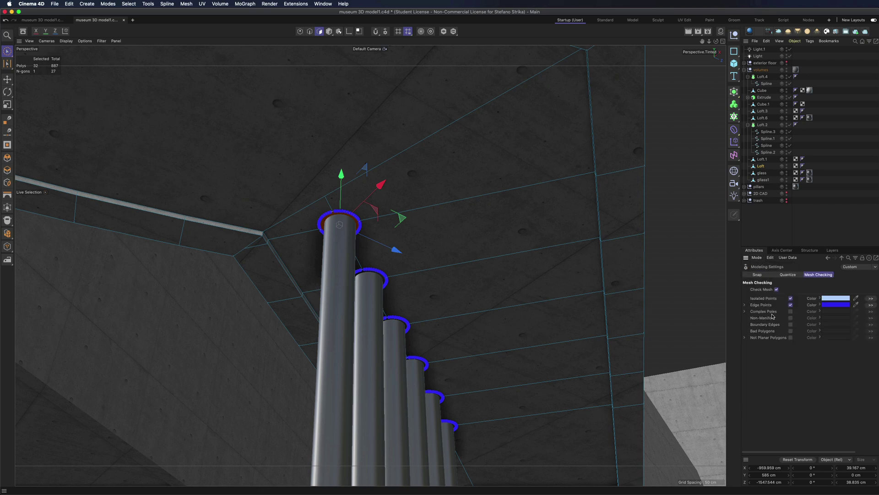
{"action": "left_click", "coordinate": [777, 290]}
- Add the five remaining pillar circles to the selection, extrude all six into shallow recesses, and show the whole model again
{"action": "left_click_drag", "start_coordinate": [716, 41], "coordinate": [604, 43]}
{"action": "left_click", "coordinate": [443, 31]}
{"action": "left_click", "coordinate": [378, 280], "text": "shift"}
{"action": "left_click", "coordinate": [432, 321], "text": "shift"}
{"action": "left_click", "coordinate": [479, 356], "text": "shift"}
{"action": "left_click", "coordinate": [520, 386], "text": "shift"}
{"action": "left_click", "coordinate": [556, 413], "text": "shift"}
{"action": "right_click", "coordinate": [507, 202]}
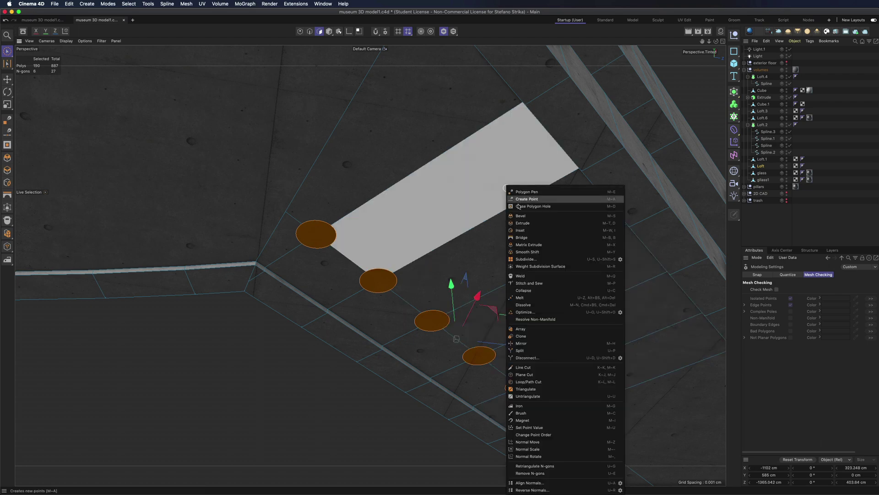
{"action": "left_click", "coordinate": [521, 223]}
{"action": "left_click", "coordinate": [760, 414]}
{"action": "left_click", "coordinate": [779, 244]}
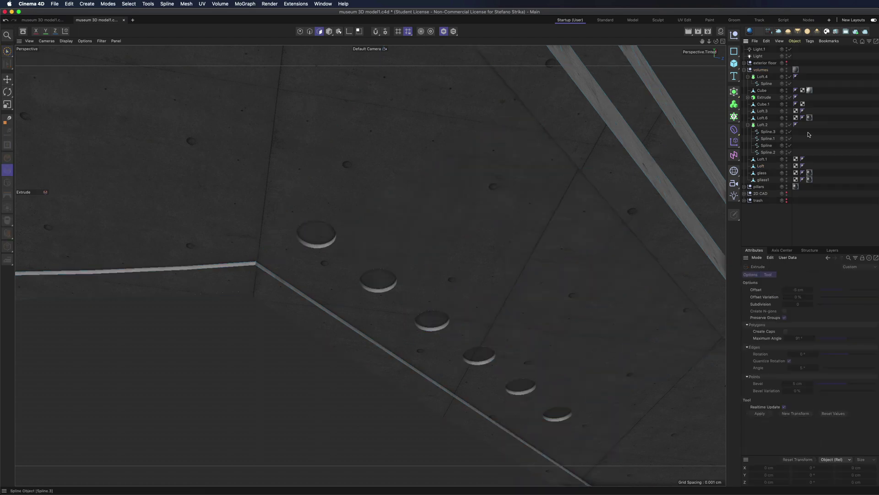
{"action": "left_click", "coordinate": [444, 32]}
{"action": "scroll", "coordinate": [389, 236], "scroll_direction": "down", "scroll_amount": 3}
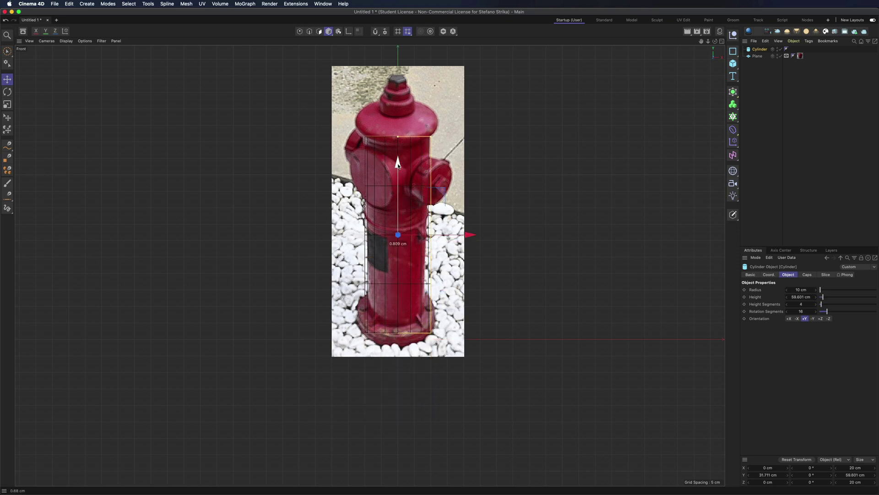
- Fit the upright cylinder to the hydrant's body in the Front view, with a radius of about 7.5 cm
{"action": "left_click_drag", "start_coordinate": [430, 229], "coordinate": [398, 271]}
{"action": "left_click", "coordinate": [722, 41]}
{"action": "left_click", "coordinate": [367, 41]}
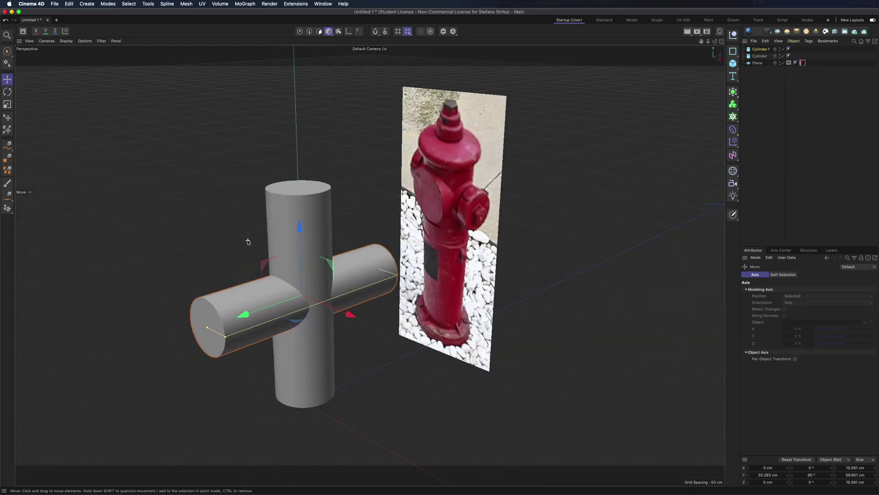
- Shorten the horizontal cylinder to about 10 cm and move it forward and up to a height of about 53 cm
{"action": "left_click_drag", "start_coordinate": [218, 327], "coordinate": [289, 300]}
{"action": "left_click_drag", "start_coordinate": [243, 314], "coordinate": [225, 320]}
{"action": "left_click_drag", "start_coordinate": [281, 235], "coordinate": [287, 165]}
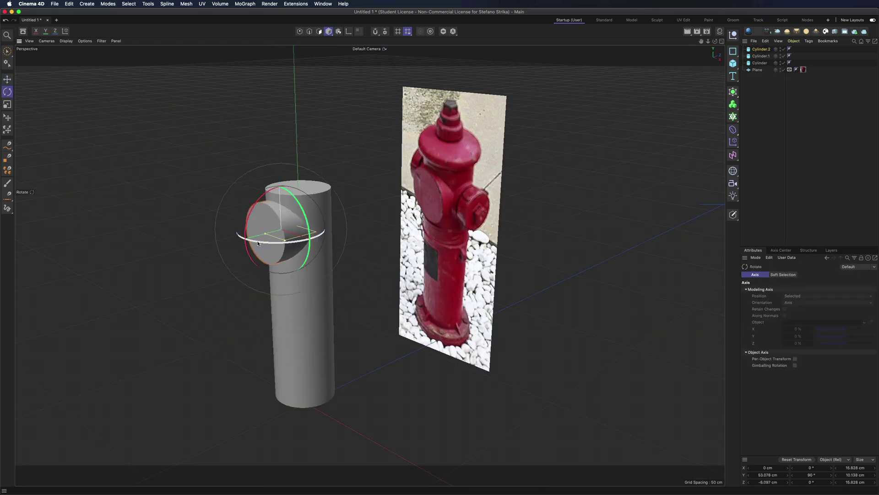
- Shorten the smaller side outlet cylinder of the hydrant to a height of about 19.7 cm
{"action": "left_click", "coordinate": [764, 49]}
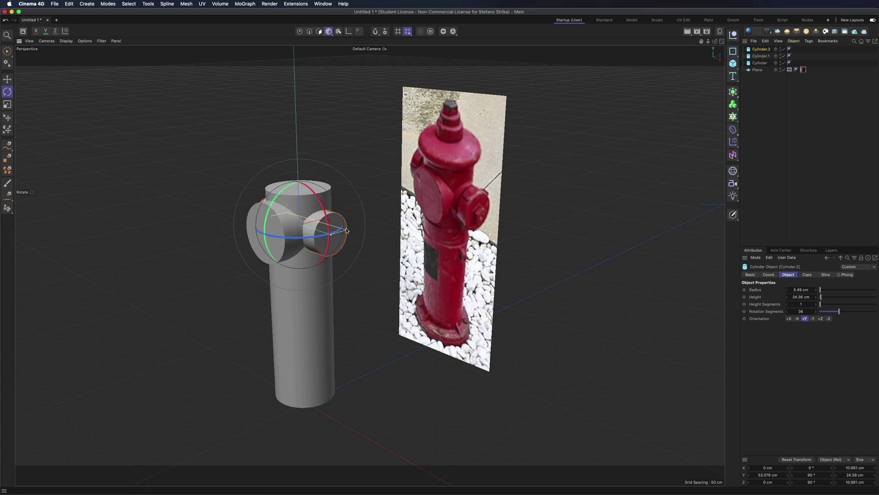
{"action": "left_click_drag", "start_coordinate": [326, 236], "coordinate": [323, 235]}
{"action": "middle_click_drag", "start_coordinate": [331, 203], "coordinate": [418, 186], "text": "alt"}
{"action": "scroll", "coordinate": [418, 186], "scroll_direction": "up", "scroll_amount": 3}
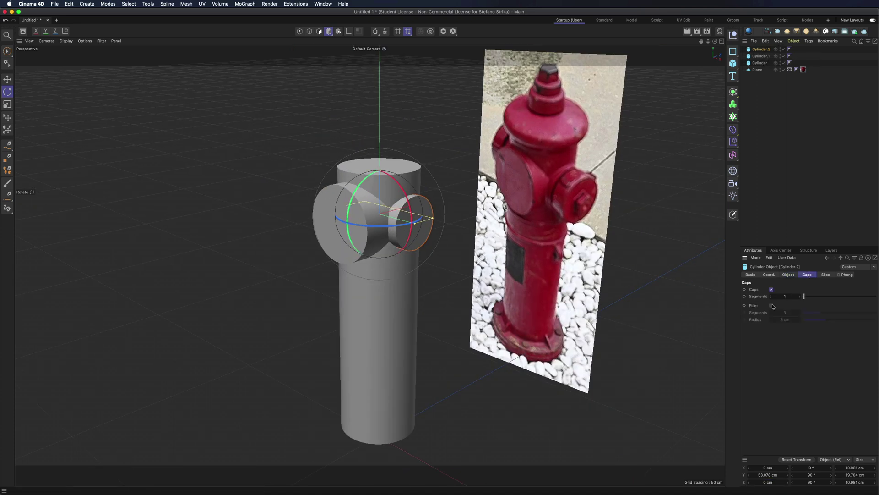
- Display the hydrant cylinders with shading and mesh lines
{"action": "key", "text": "n"}
{"action": "key", "text": "b"}
{"action": "scroll", "coordinate": [348, 197], "scroll_direction": "down", "scroll_amount": 2}
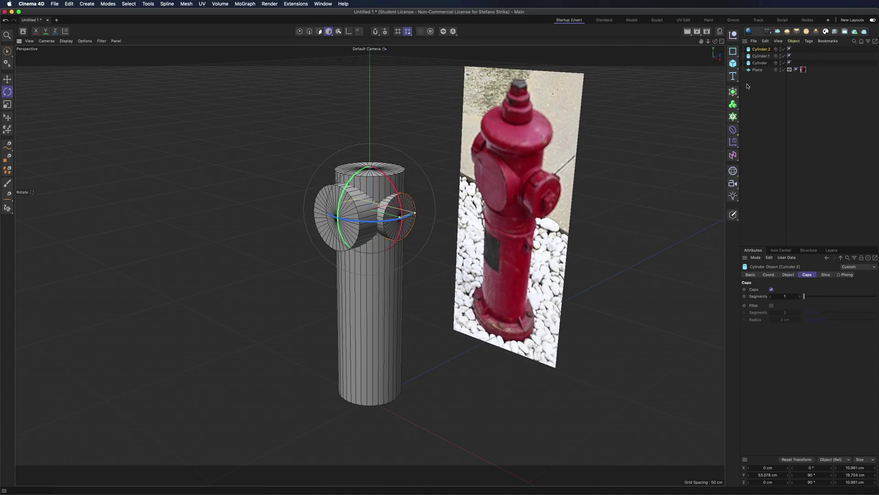
- Add a Volume Builder and a Volume Mesher, and make the three hydrant cylinders children of the Volume Builder
{"action": "left_click", "coordinate": [734, 106]}
{"action": "left_click", "coordinate": [767, 114]}
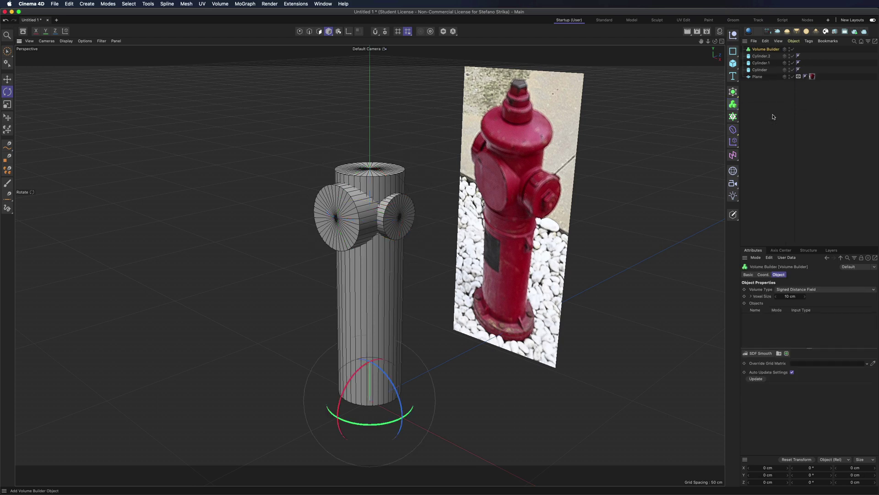
{"action": "left_click", "coordinate": [734, 104]}
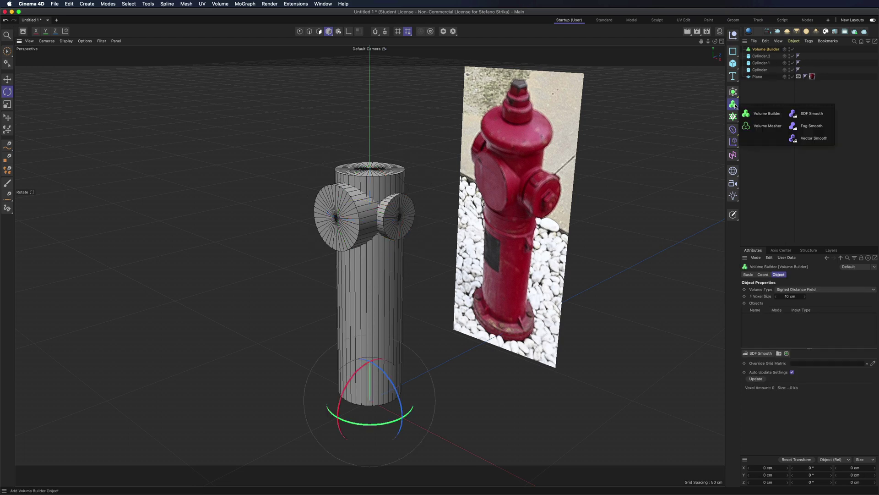
{"action": "left_click", "coordinate": [768, 126]}
{"action": "left_click", "coordinate": [761, 63]}
{"action": "left_click", "coordinate": [760, 77], "text": "shift"}
{"action": "left_click_drag", "start_coordinate": [762, 64], "coordinate": [764, 56]}
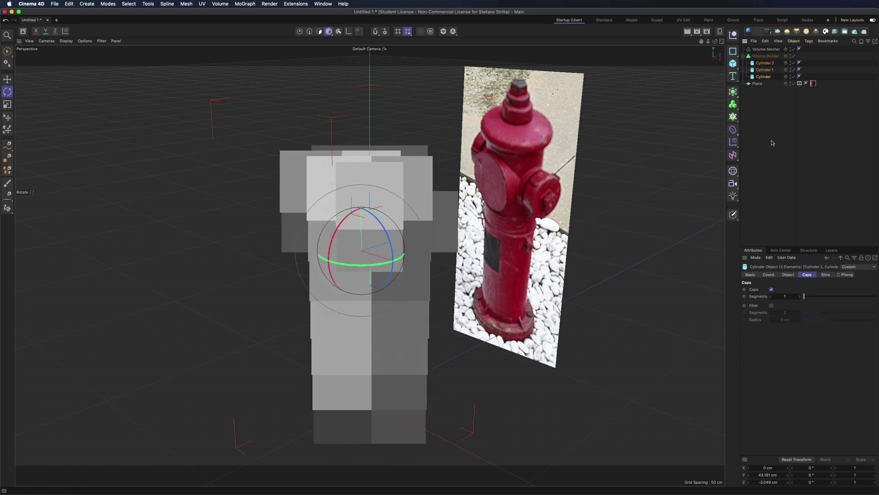
- Set the Volume Builder's voxel size to 0.5 cm and nest the builder inside the Volume Mesher
{"action": "left_click", "coordinate": [765, 56]}
{"action": "double_click", "coordinate": [795, 296]}
{"action": "type", "text": "1"}
{"action": "key", "text": "Return"}
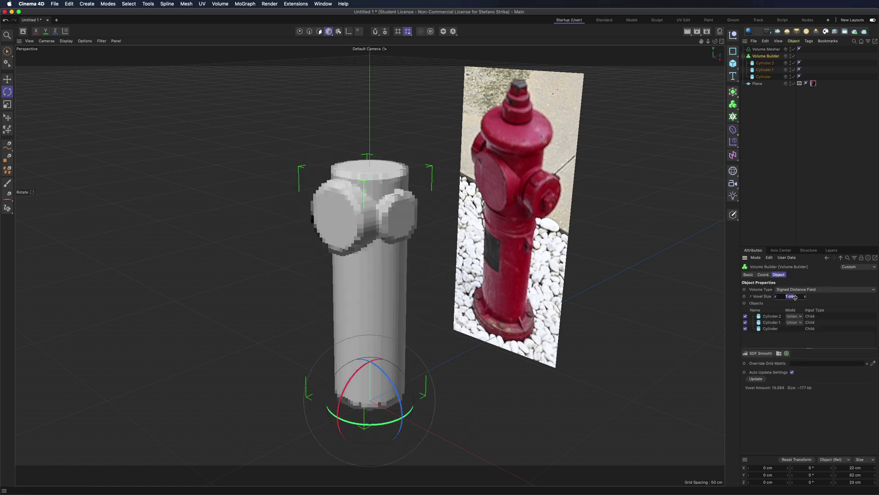
{"action": "type", "text": "0.5"}
{"action": "key", "text": "Return"}
{"action": "left_click_drag", "start_coordinate": [765, 55], "coordinate": [765, 50]}
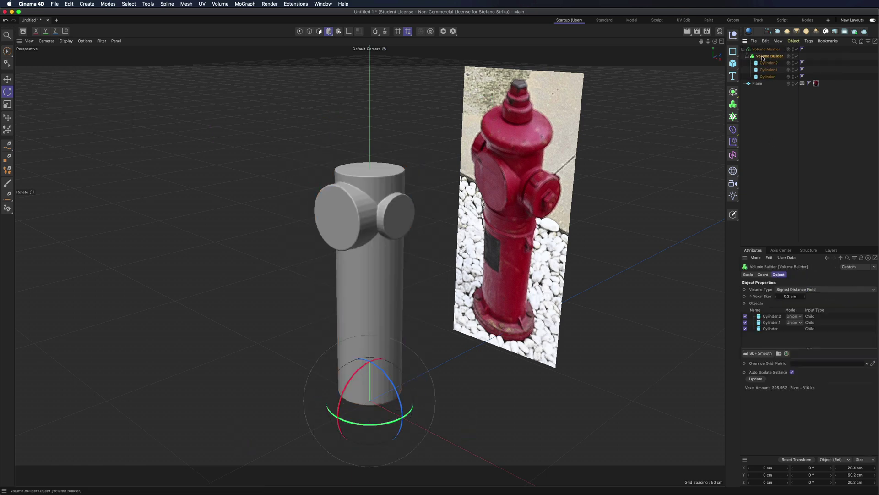
- Set the rotation segments of all three hydrant cylinders to 128
{"action": "left_click", "coordinate": [769, 63]}
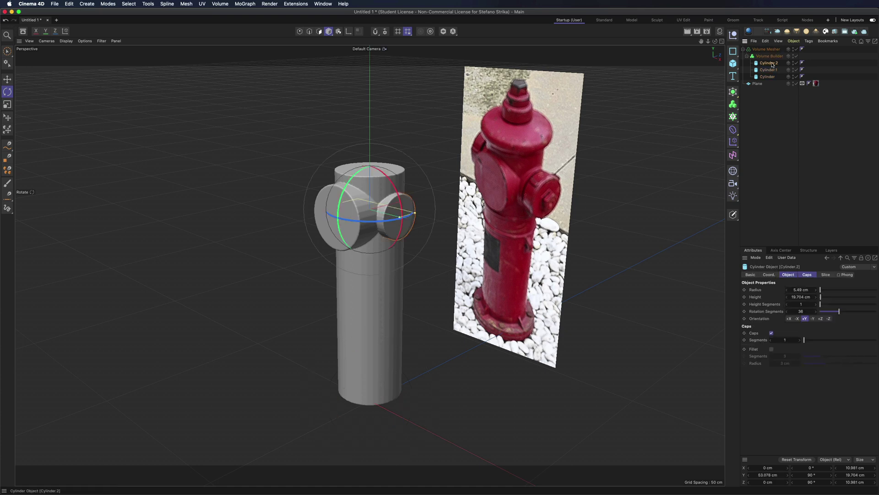
{"action": "left_click", "coordinate": [769, 77], "text": "shift"}
{"action": "double_click", "coordinate": [804, 311]}
{"action": "type", "text": "128"}
{"action": "key", "text": "Return"}
{"action": "scroll", "coordinate": [415, 197], "scroll_direction": "up", "scroll_amount": 3}
- Refine the Volume Builder's voxel size to 0.2 cm
{"action": "left_click", "coordinate": [768, 58]}
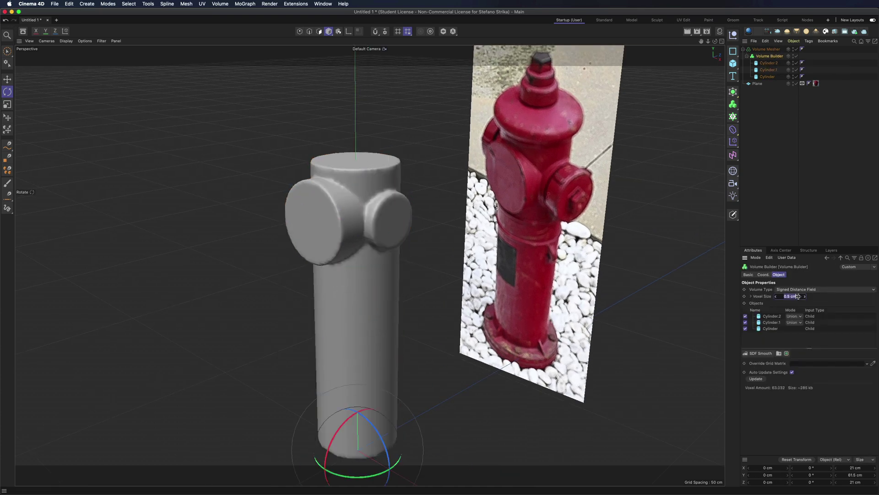
{"action": "type", "text": "0.2"}
{"action": "key", "text": "Return"}
- Open the cap fillet radius of the two horizontal outlet cylinders for editing
{"action": "left_click", "coordinate": [768, 63]}
{"action": "left_click", "coordinate": [768, 77], "text": "shift"}
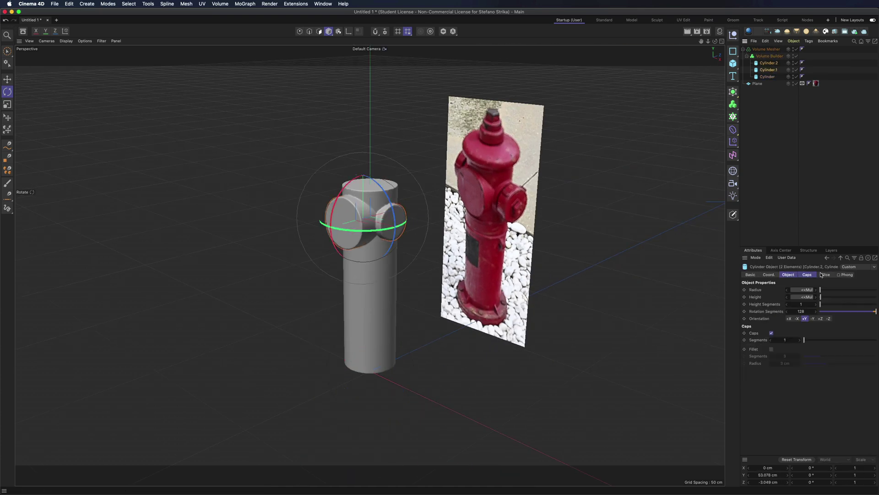
{"action": "left_click", "coordinate": [807, 274]}
{"action": "left_click", "coordinate": [792, 320]}
{"action": "scroll", "coordinate": [325, 179], "scroll_direction": "up", "scroll_amount": 3}
{"action": "left_click", "coordinate": [769, 57]}
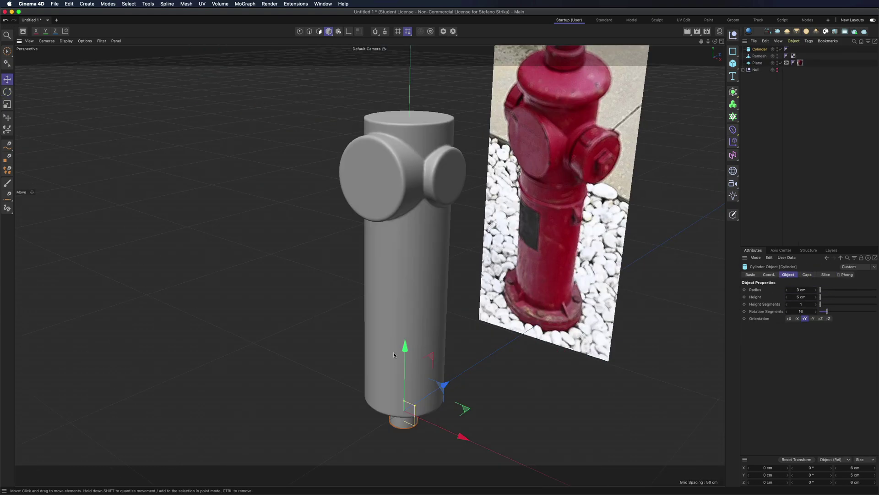
- Detail the cap cylinder on the hydrant's smaller side outlet with extruded ridges and supporting plane cuts
{"action": "left_click", "coordinate": [464, 182]}
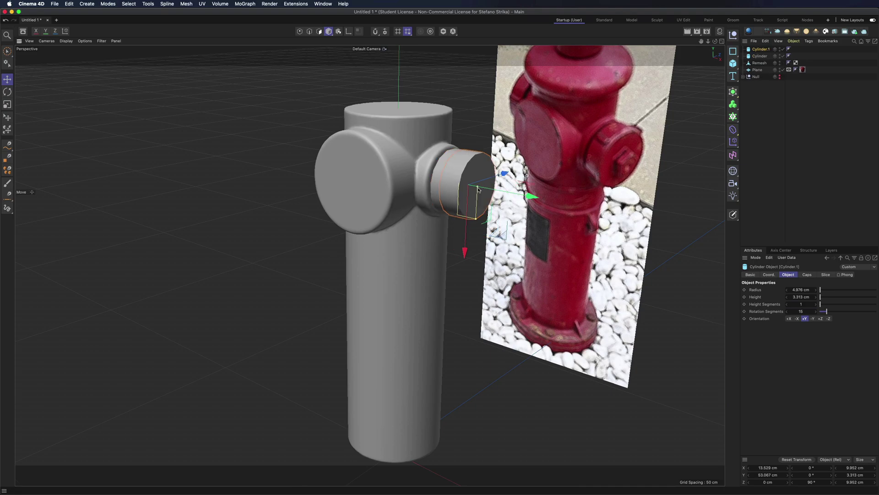
{"action": "key", "text": "o"}
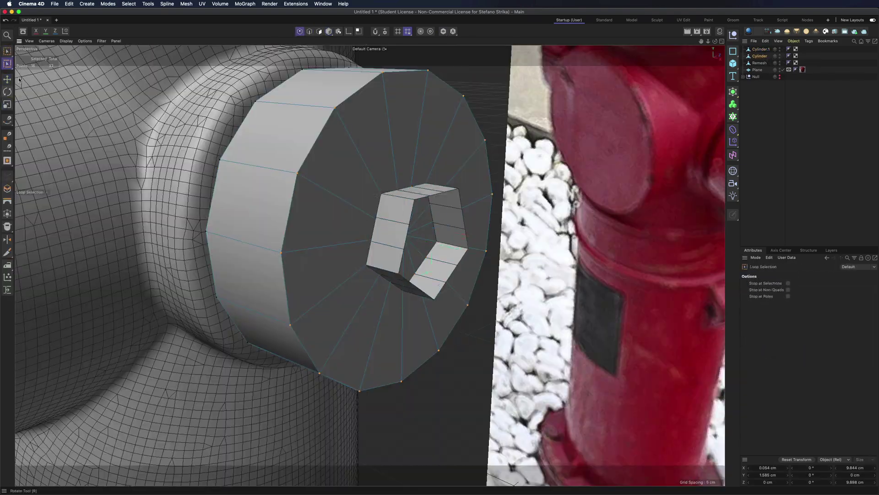
{"action": "right_click", "coordinate": [565, 74]}
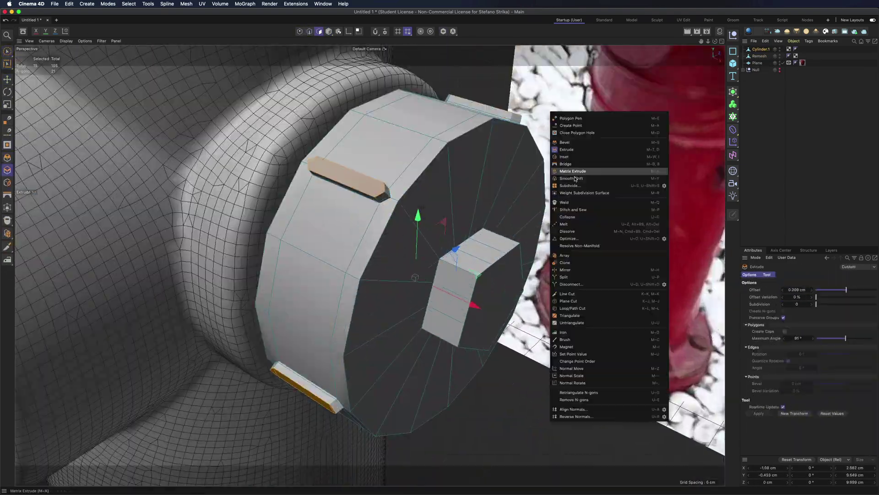
{"action": "left_click", "coordinate": [589, 171]}
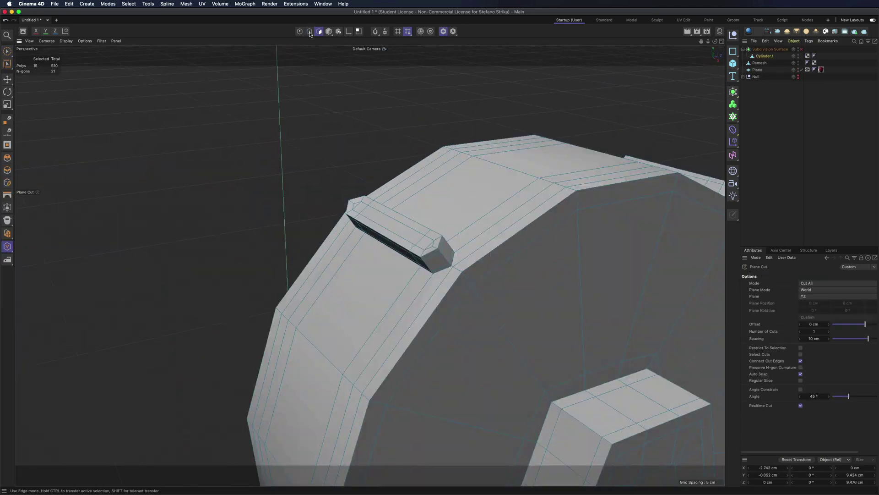
{"action": "right_click", "coordinate": [505, 188]}
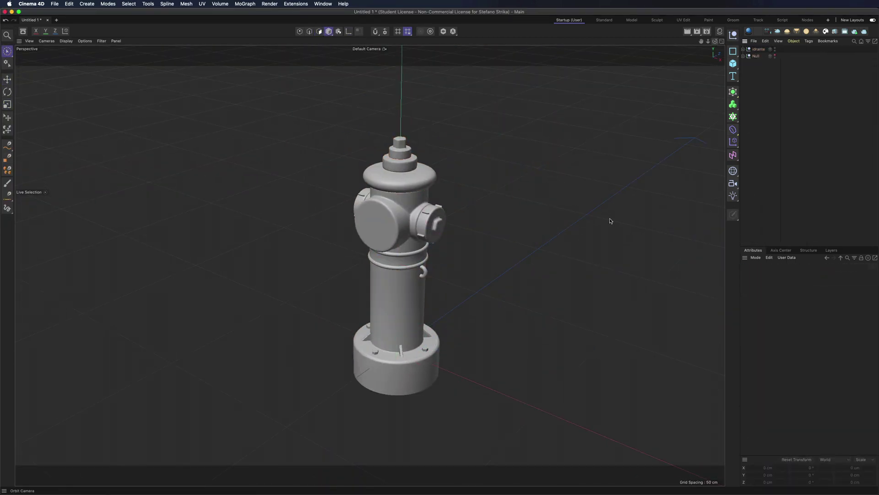
{"action": "left_click_drag", "start_coordinate": [610, 221], "coordinate": [535, 193], "text": "alt"}
{"action": "left_click_drag", "start_coordinate": [370, 265], "coordinate": [370, 265], "text": "alt"}
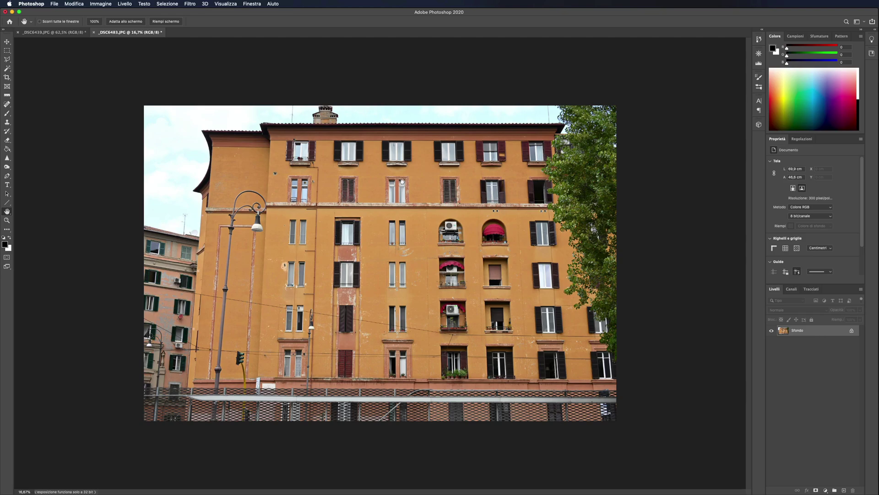
- In Photoshop, open the facade photo in the Camera Raw filter and correct its perspective with two vertical and two horizontal guides
{"action": "left_click", "coordinate": [190, 4]}
{"action": "left_click", "coordinate": [215, 44]}
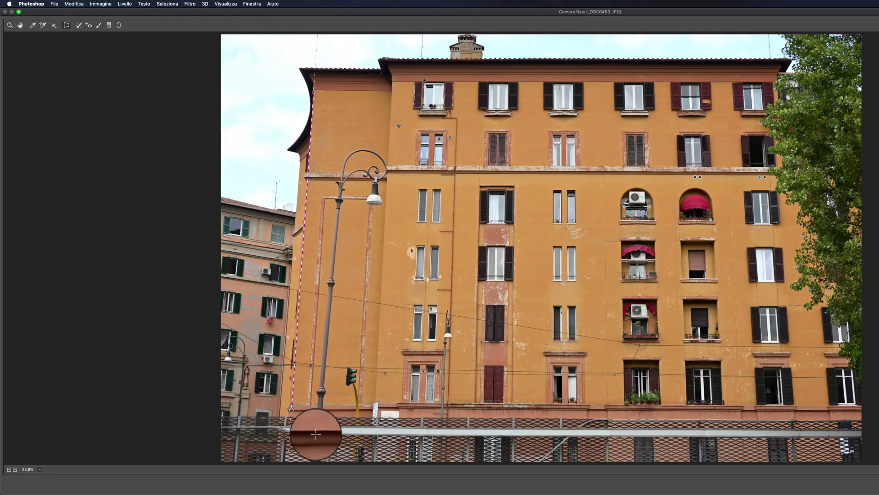
{"action": "left_click_drag", "start_coordinate": [290, 409], "coordinate": [290, 392]}
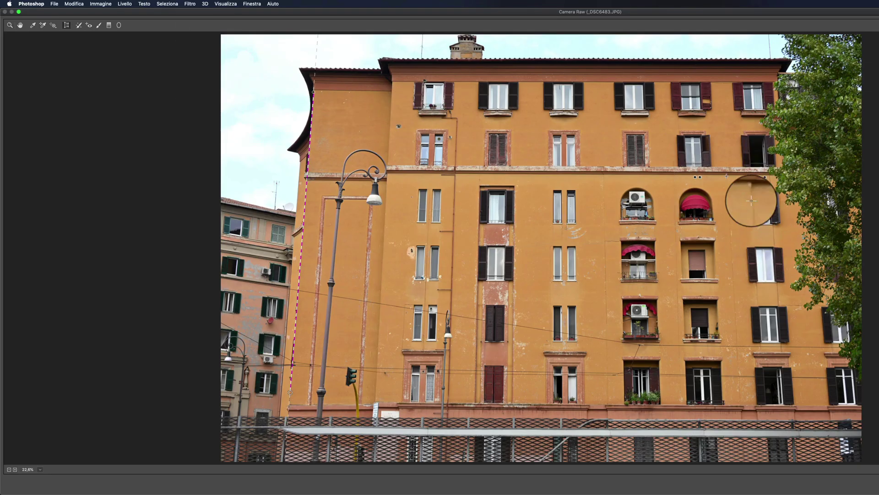
{"action": "left_click_drag", "start_coordinate": [727, 176], "coordinate": [741, 398]}
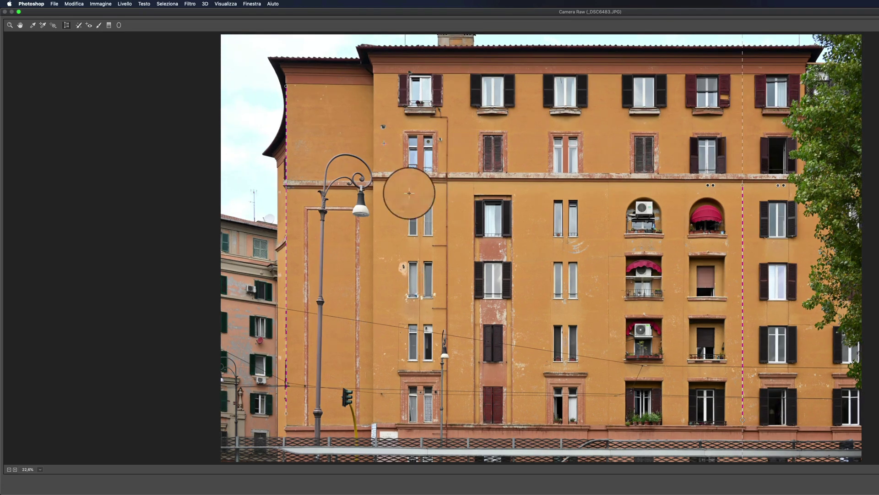
{"action": "left_click_drag", "start_coordinate": [377, 73], "coordinate": [810, 74]}
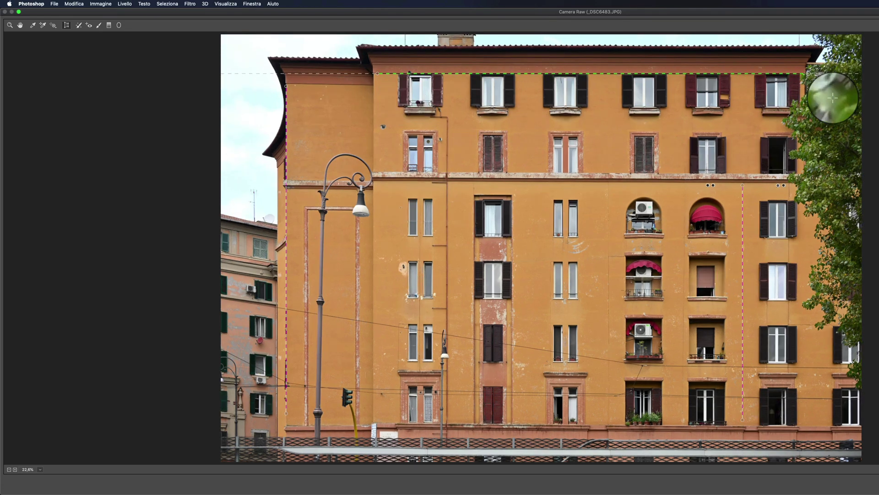
{"action": "left_click_drag", "start_coordinate": [402, 429], "coordinate": [624, 436]}
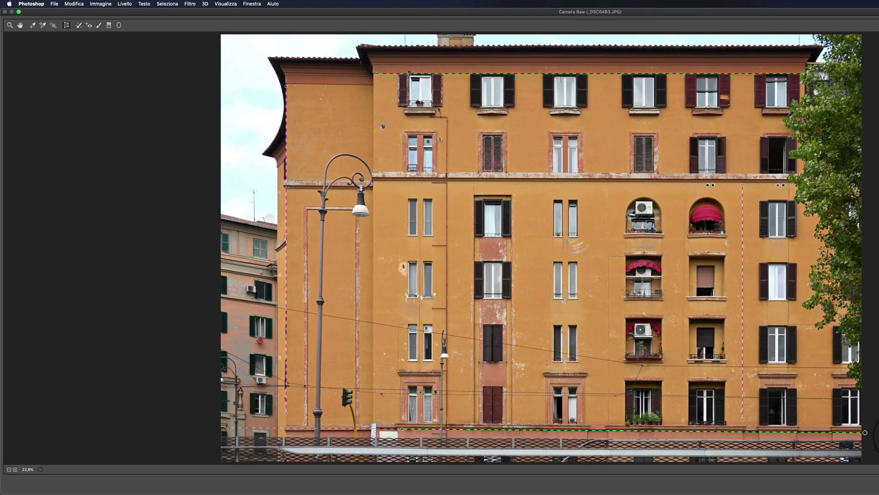
{"action": "left_click_drag", "start_coordinate": [867, 432], "coordinate": [866, 431]}
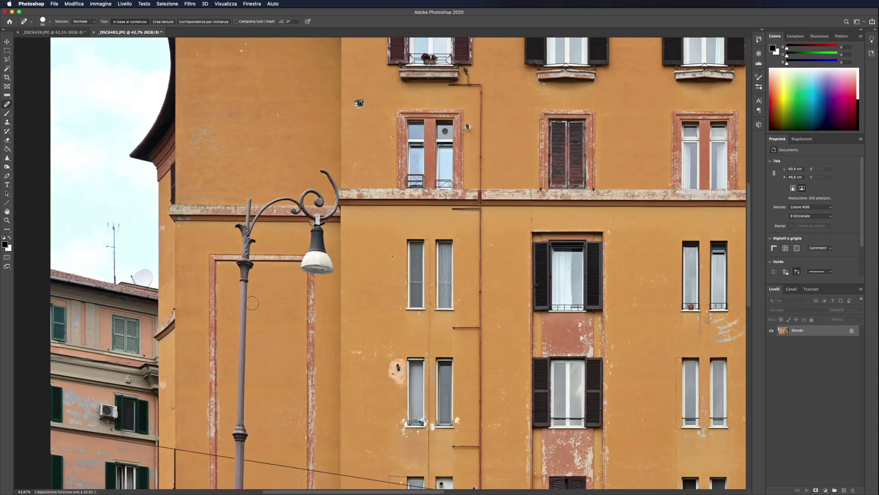
- Remove the street lamp post from the facade photo with content-aware Spot Healing Brush strokes
{"action": "left_click_drag", "start_coordinate": [238, 435], "coordinate": [243, 435]}
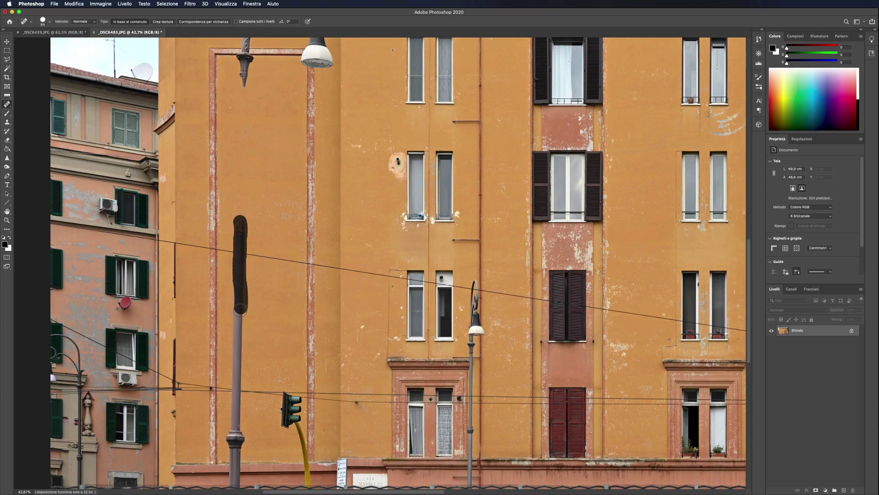
{"action": "left_click_drag", "start_coordinate": [241, 310], "coordinate": [241, 311]}
{"action": "scroll", "coordinate": [235, 341], "scroll_direction": "down", "scroll_amount": 1}
{"action": "left_click_drag", "start_coordinate": [237, 266], "coordinate": [238, 279]}
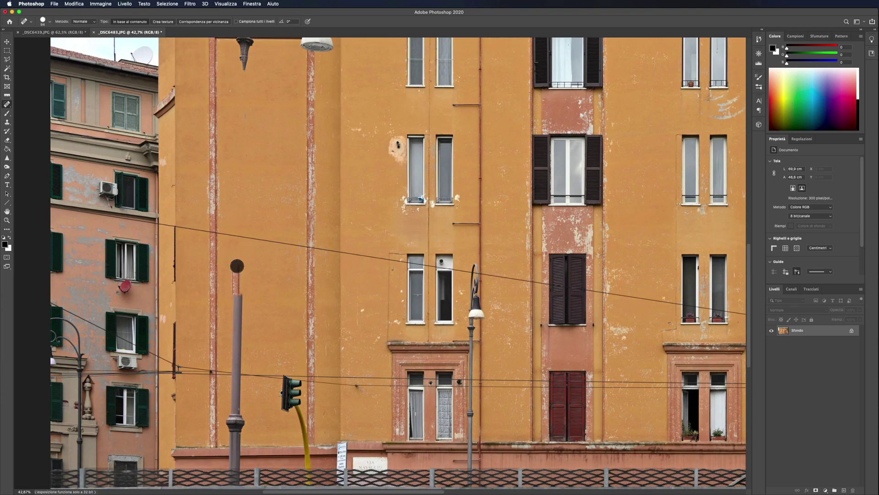
{"action": "left_click_drag", "start_coordinate": [202, 361], "coordinate": [206, 365]}
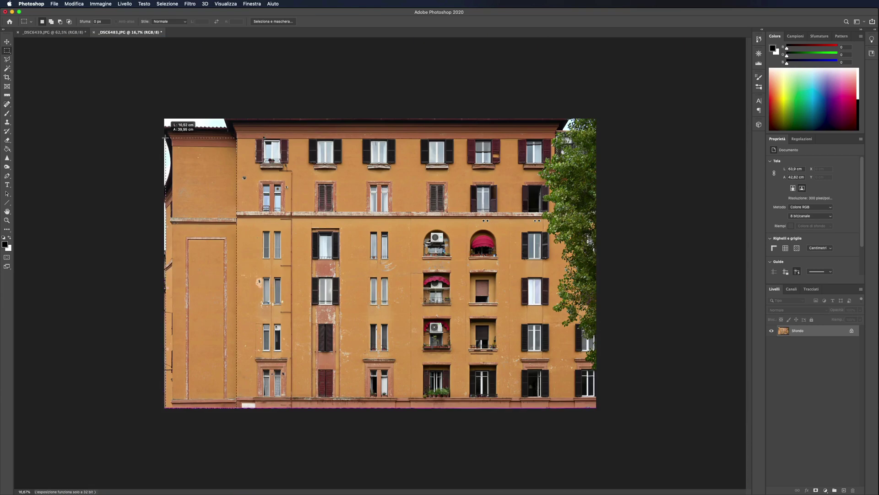
- Select the facade's left wall section down to the base, adding the slanted roof edge with the Polygonal Lasso
{"action": "left_click_drag", "start_coordinate": [165, 138], "coordinate": [172, 125]}
{"action": "scroll", "coordinate": [175, 124], "scroll_direction": "up", "scroll_amount": 5, "text": "alt"}
{"action": "scroll", "coordinate": [354, 98], "scroll_direction": "down", "scroll_amount": 3, "text": "alt"}
{"action": "left_click_drag", "start_coordinate": [401, 100], "coordinate": [197, 486]}
{"action": "scroll", "coordinate": [342, 356], "scroll_direction": "up", "scroll_amount": 10}
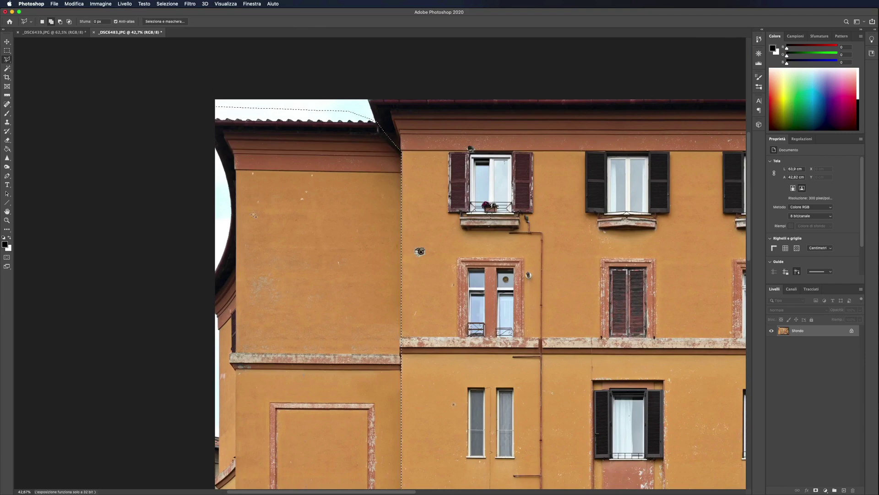
{"action": "left_click", "coordinate": [377, 122]}
{"action": "left_click", "coordinate": [352, 110]}
{"action": "left_click", "coordinate": [176, 105]}
{"action": "double_click", "coordinate": [252, 211]}
- Free-transform the selected left wall section, stretching it upward toward the main roof line
{"action": "scroll", "coordinate": [253, 210], "scroll_direction": "down", "scroll_amount": 2, "text": "alt"}
{"action": "key", "text": "super+t"}
{"action": "left_click_drag", "start_coordinate": [192, 121], "coordinate": [193, 110]}
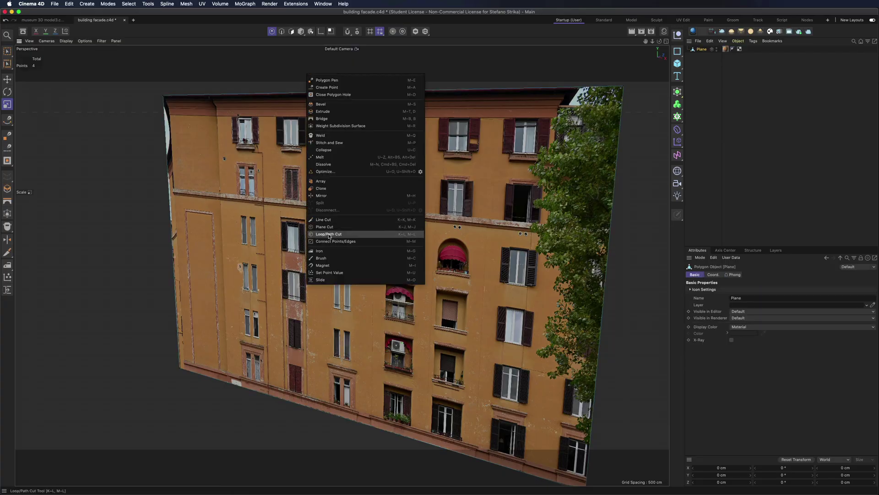
- In Cinema 4D, cut edge loops along the textured facade's features and extrude the tall window column's polygons inward
{"action": "left_click", "coordinate": [329, 235]}
{"action": "scroll", "coordinate": [164, 110], "scroll_direction": "up", "scroll_amount": 5}
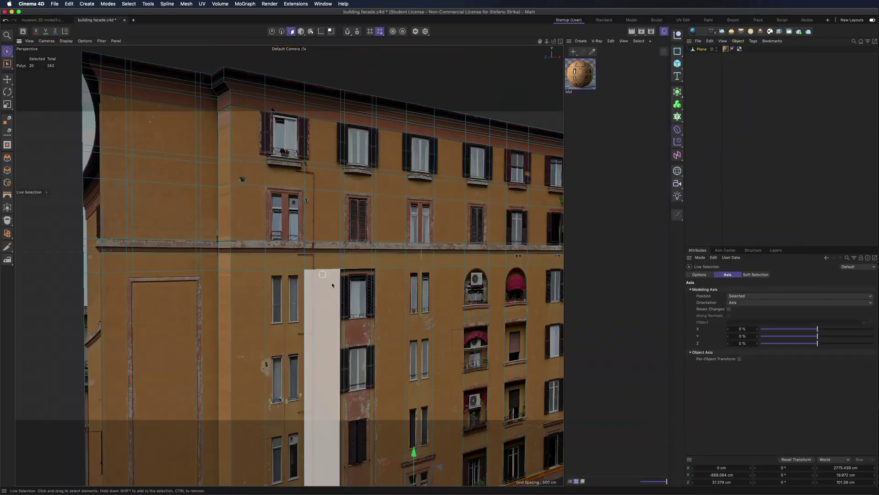
{"action": "left_click", "coordinate": [366, 293]}
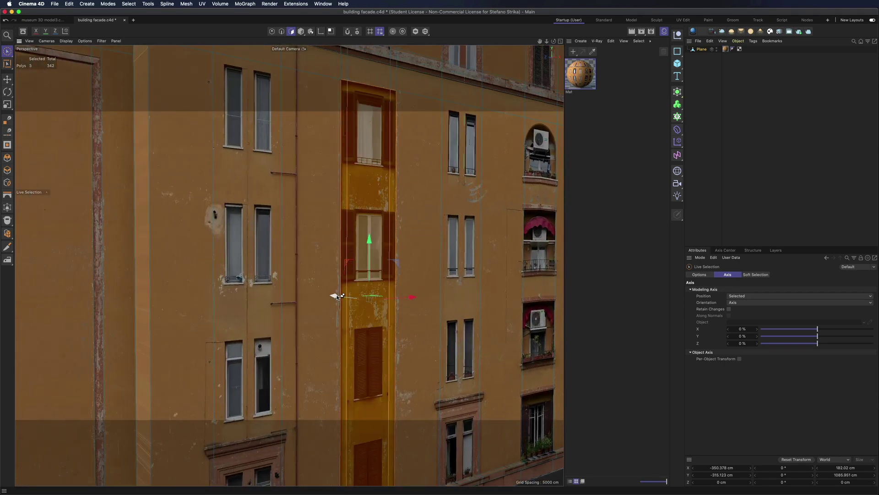
{"action": "left_click_drag", "start_coordinate": [337, 296], "coordinate": [332, 295], "text": "ctrl"}
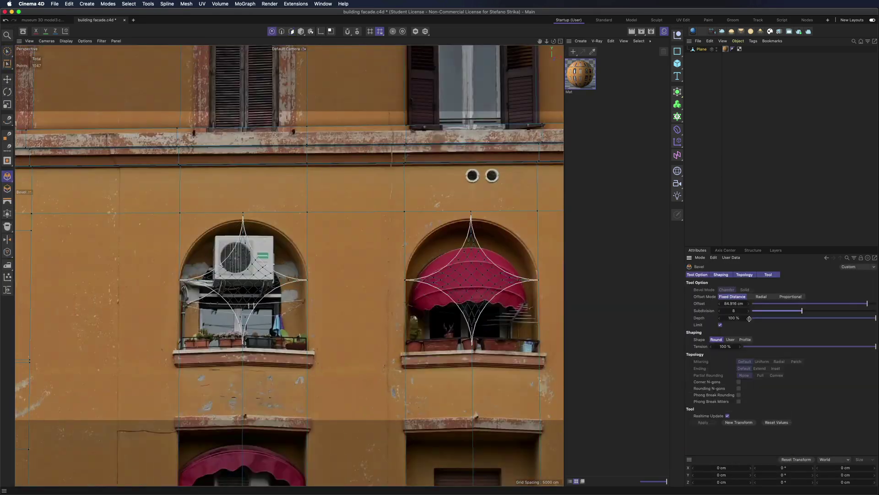
- Turn off the material display and inspect the modeled relief of the whole building facade
{"action": "left_click_drag", "start_coordinate": [546, 41], "coordinate": [552, 43]}
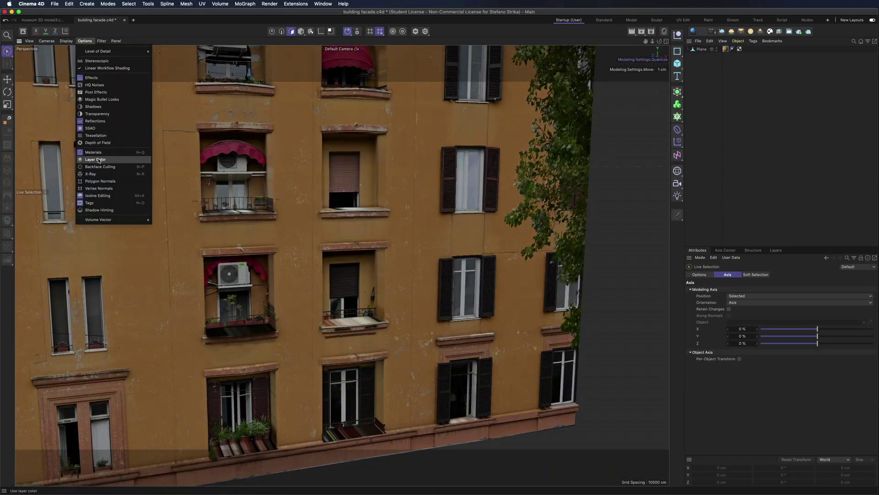
{"action": "left_click", "coordinate": [99, 160]}
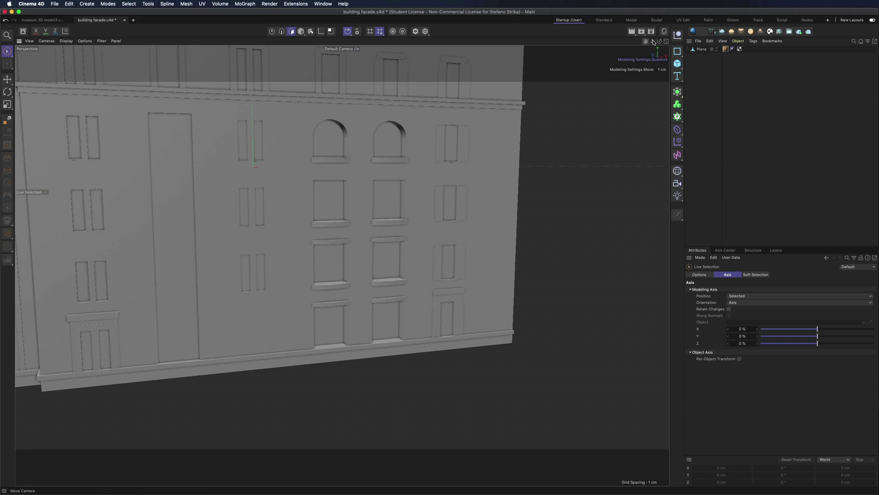
{"action": "left_click_drag", "start_coordinate": [659, 41], "coordinate": [341, 265]}
{"action": "scroll", "coordinate": [591, 215], "scroll_direction": "down", "scroll_amount": 5}
{"action": "scroll", "coordinate": [527, 272], "scroll_direction": "down", "scroll_amount": 3}
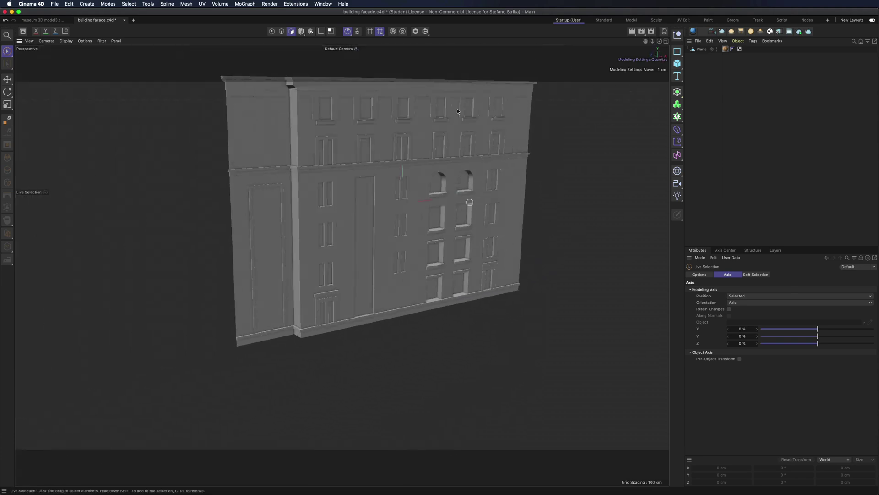
{"action": "scroll", "coordinate": [500, 77], "scroll_direction": "up", "scroll_amount": 3}
{"action": "left_click", "coordinate": [66, 41]}
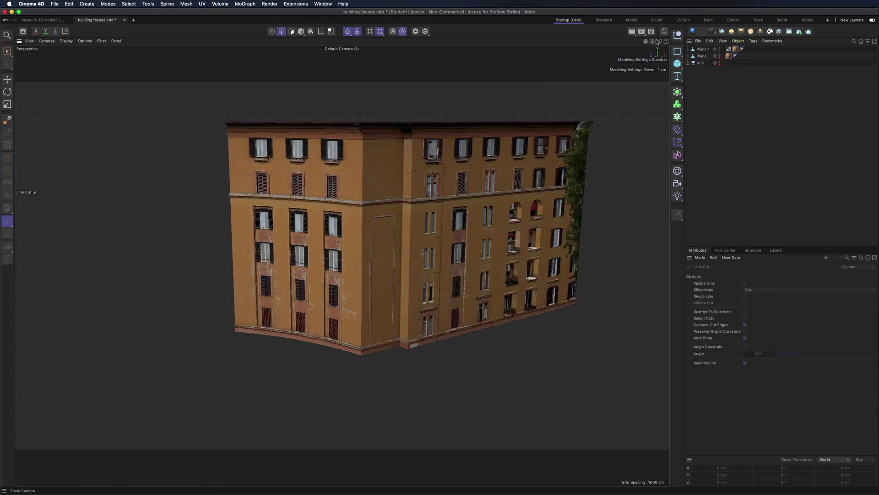
{"action": "left_click_drag", "start_coordinate": [342, 265], "coordinate": [342, 265]}
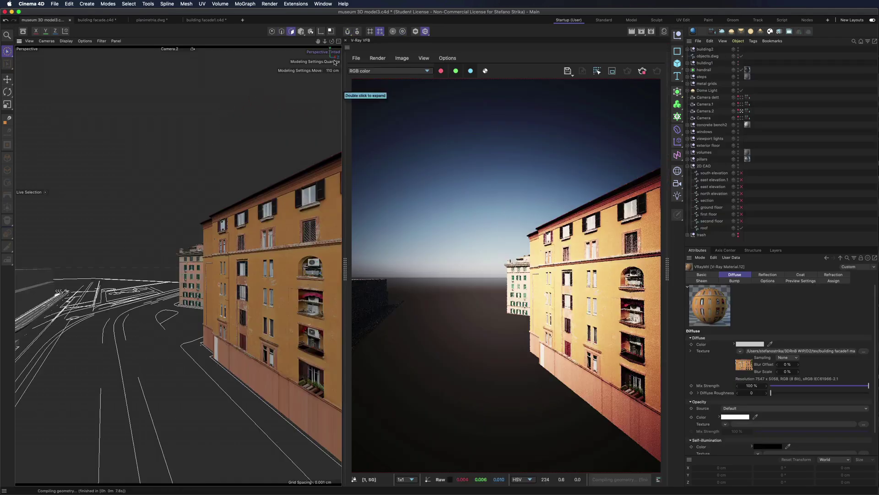
- Display the museum scene's camera view with shading and mesh lines
{"action": "mouse_move", "coordinate": [326, 41]}
{"action": "left_mouse_down"}
{"action": "mouse_move", "coordinate": [318, 41]}
{"action": "mouse_move", "coordinate": [332, 41]}
{"action": "left_mouse_up"}
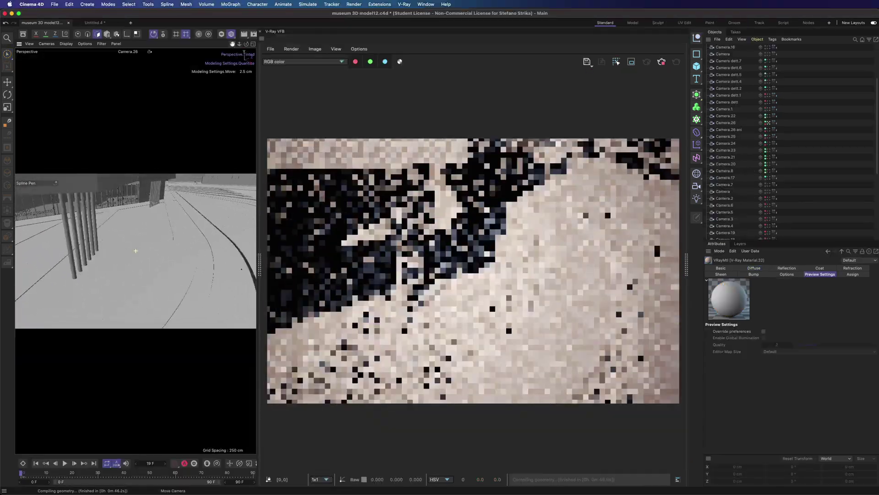
{"action": "left_click", "coordinate": [66, 44]}
{"action": "left_click", "coordinate": [89, 77]}
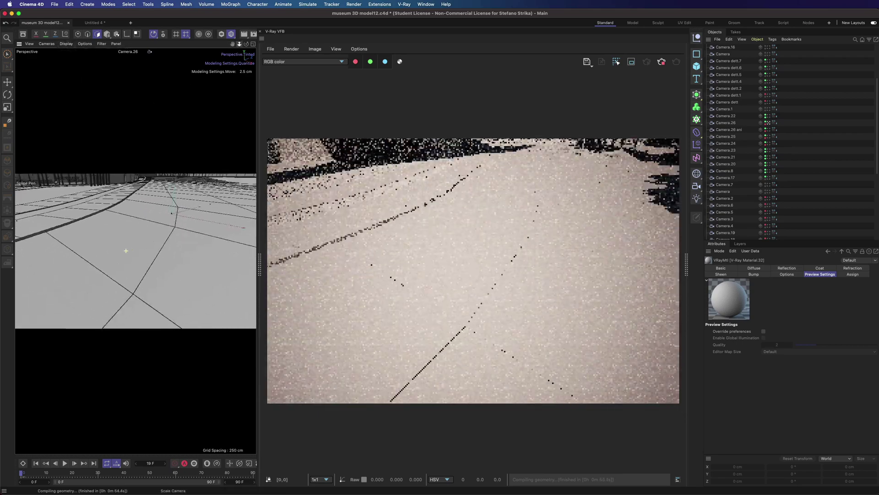